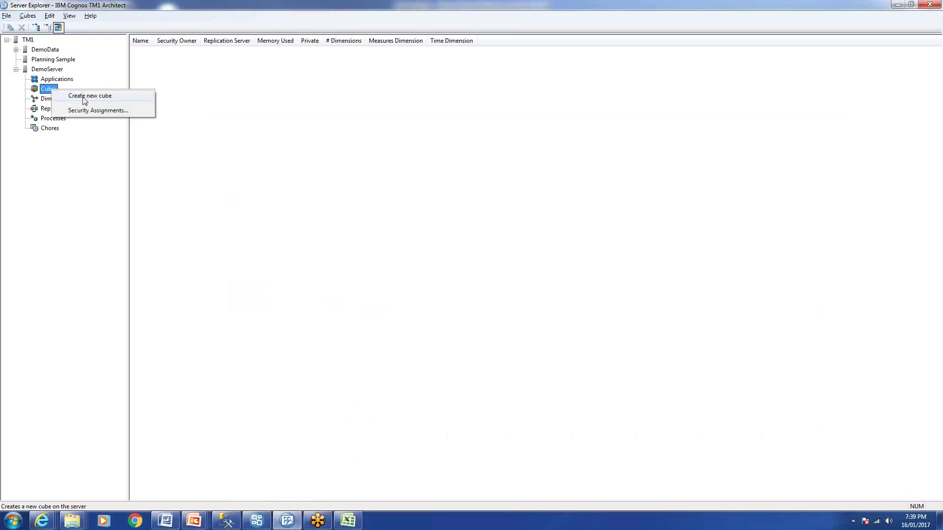
- Dismiss the cube menu and view DemoServer's properties, cubes, dimensions and replications
{"action": "key", "text": "Escape"}
{"action": "left_click", "coordinate": [49, 99]}
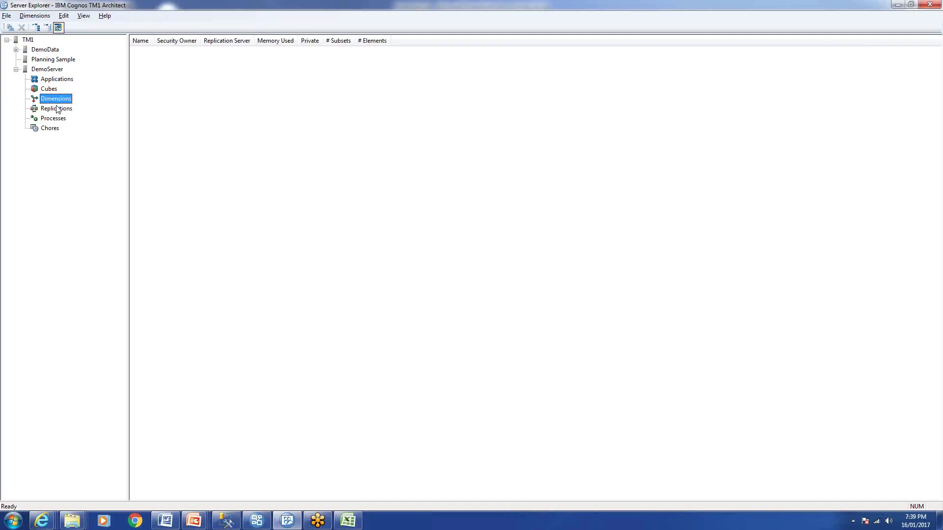
{"action": "left_click", "coordinate": [46, 70]}
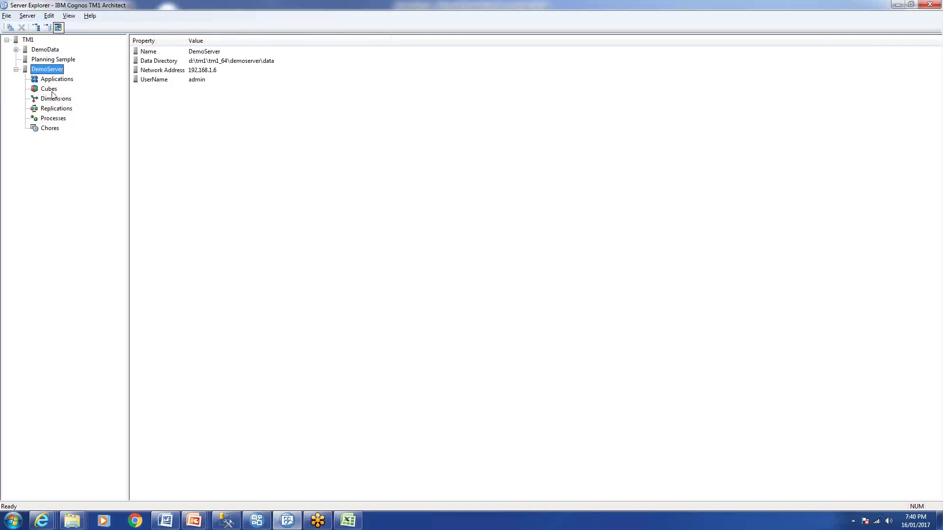
{"action": "left_click", "coordinate": [50, 90]}
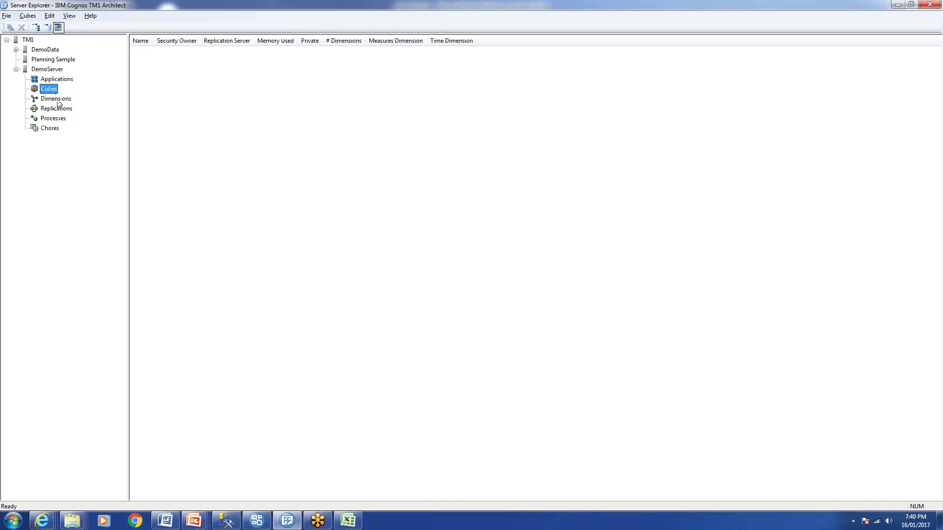
{"action": "left_click", "coordinate": [55, 100]}
{"action": "left_click", "coordinate": [58, 109]}
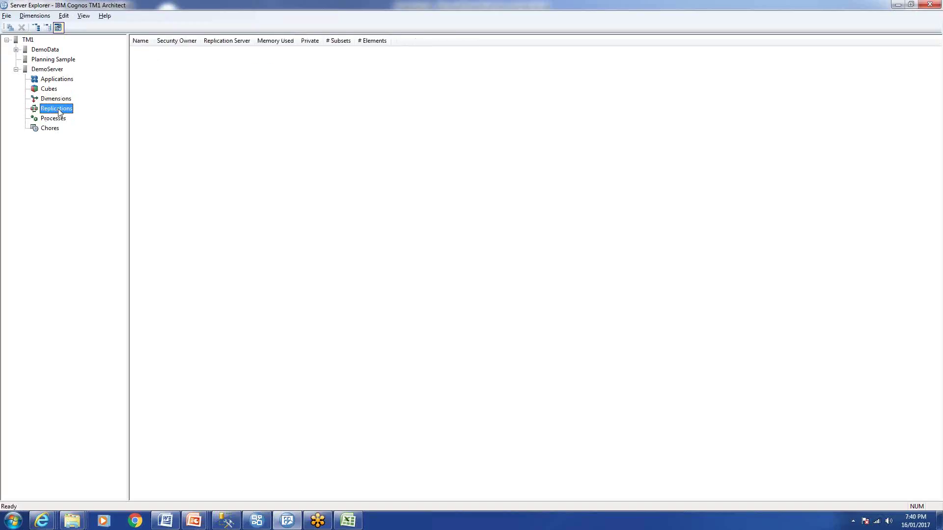
- Browse applications, processes and chores, then bring up the Dimensions context menu
{"action": "left_click", "coordinate": [63, 81]}
{"action": "left_click", "coordinate": [57, 120]}
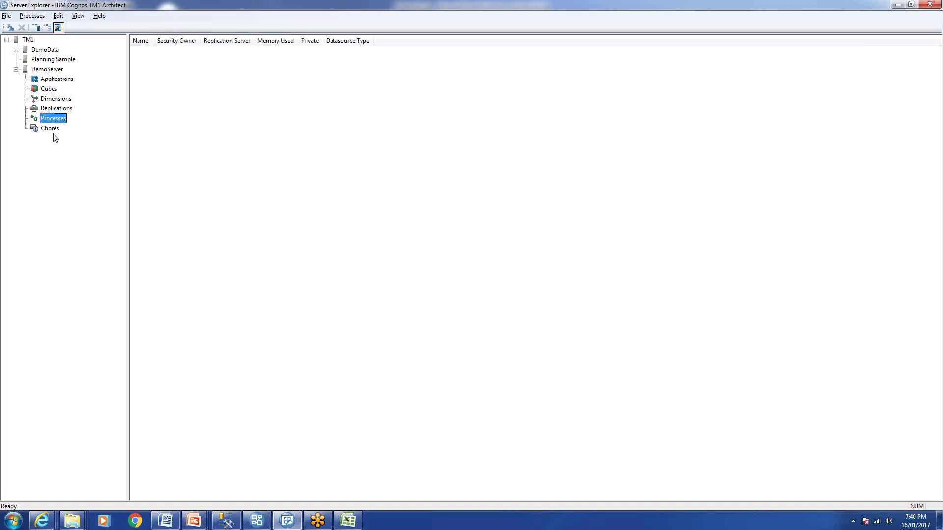
{"action": "left_click", "coordinate": [49, 131]}
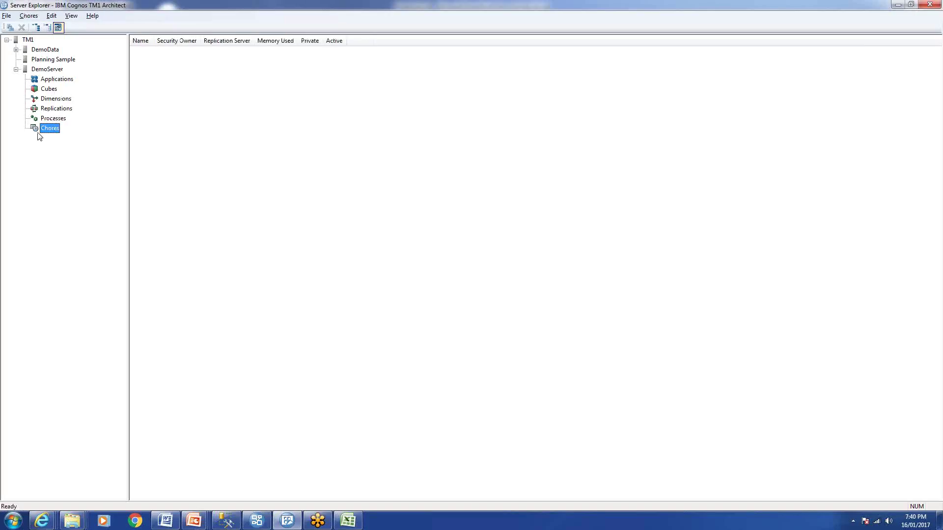
{"action": "left_click", "coordinate": [51, 101]}
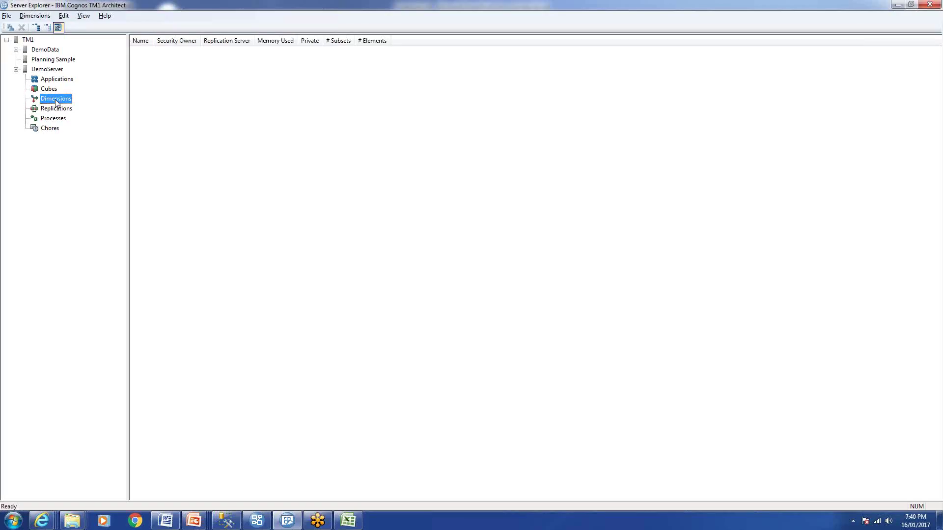
{"action": "right_click", "coordinate": [56, 103]}
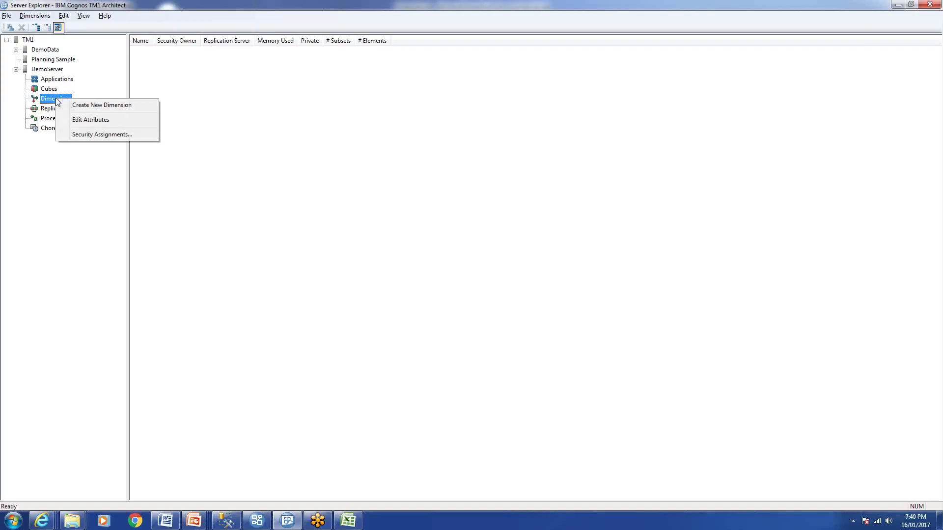
- Create a new dimension, enlarge its editor, and bring up the Insert Element window
{"action": "left_click", "coordinate": [93, 109]}
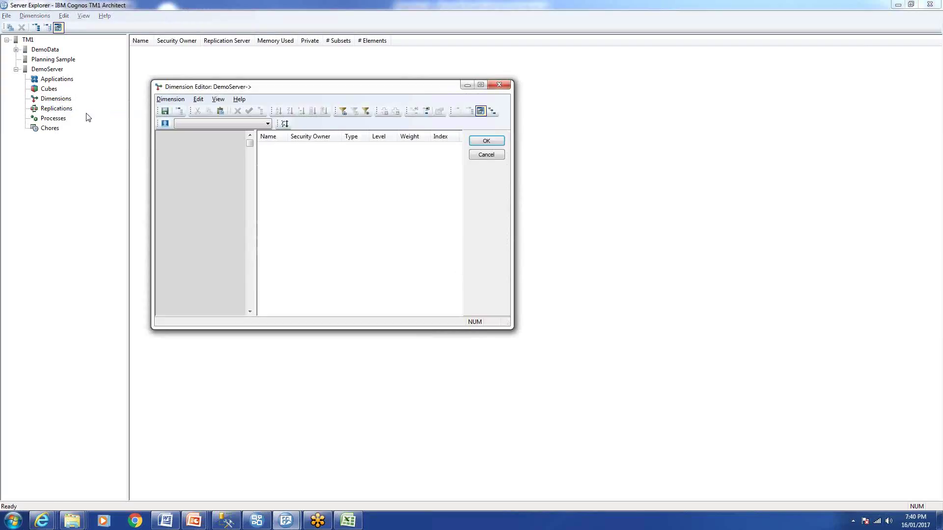
{"action": "left_click_drag", "start_coordinate": [512, 328], "coordinate": [641, 435]}
{"action": "left_click", "coordinate": [198, 98]}
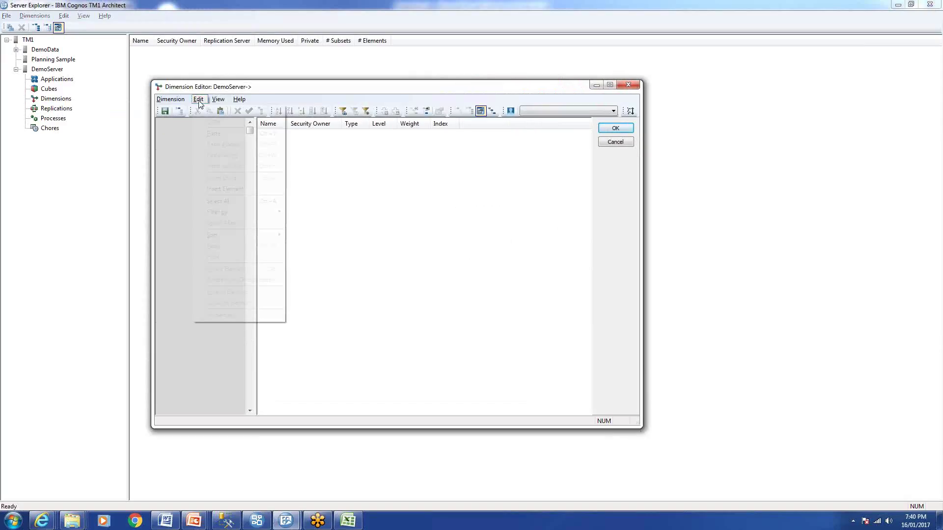
{"action": "left_click", "coordinate": [230, 191]}
{"action": "left_click_drag", "start_coordinate": [392, 166], "coordinate": [378, 170]}
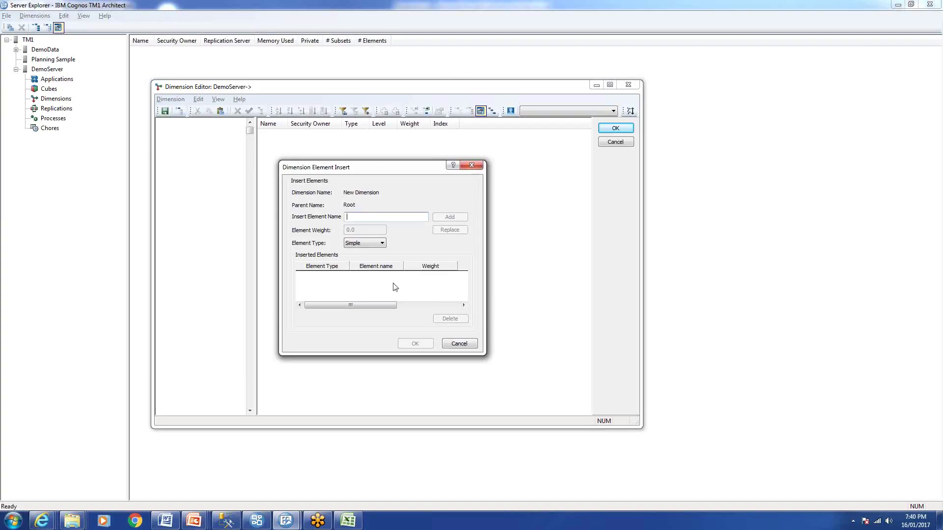
- Review the element type choices and leave the type set to Simple
{"action": "left_click", "coordinate": [382, 243]}
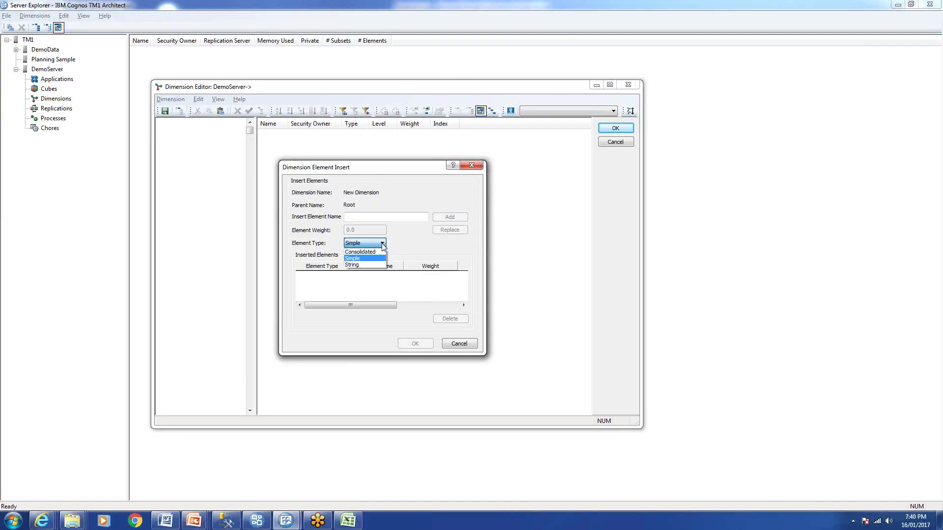
{"action": "left_click", "coordinate": [371, 217]}
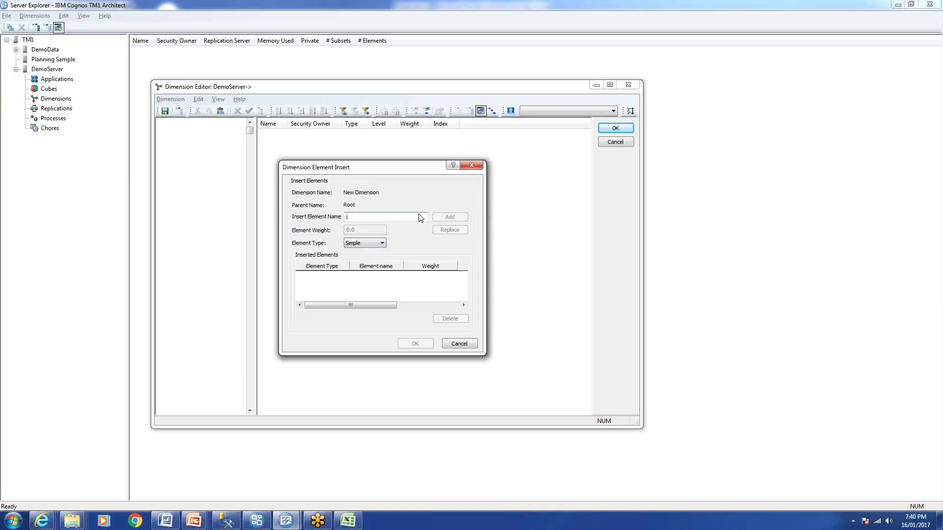
{"action": "left_click", "coordinate": [382, 244]}
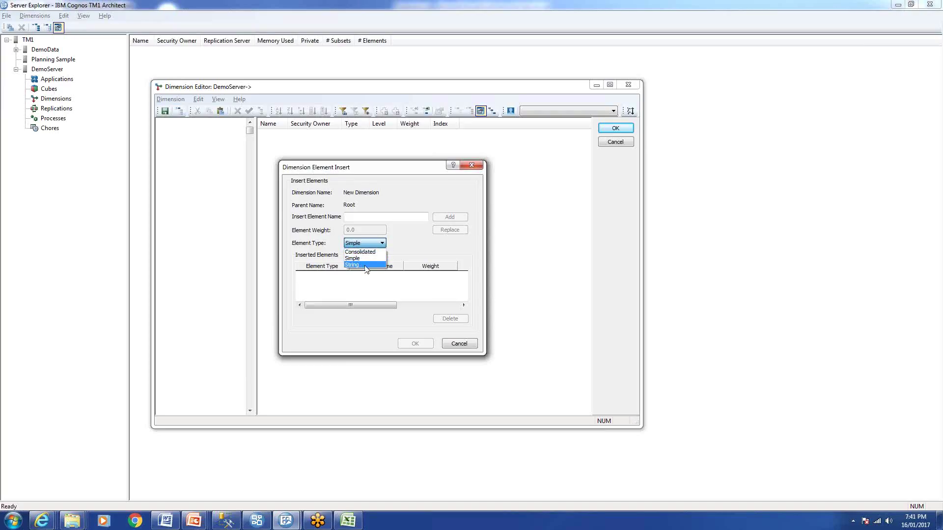
{"action": "left_click", "coordinate": [409, 248]}
{"action": "left_click", "coordinate": [378, 217]}
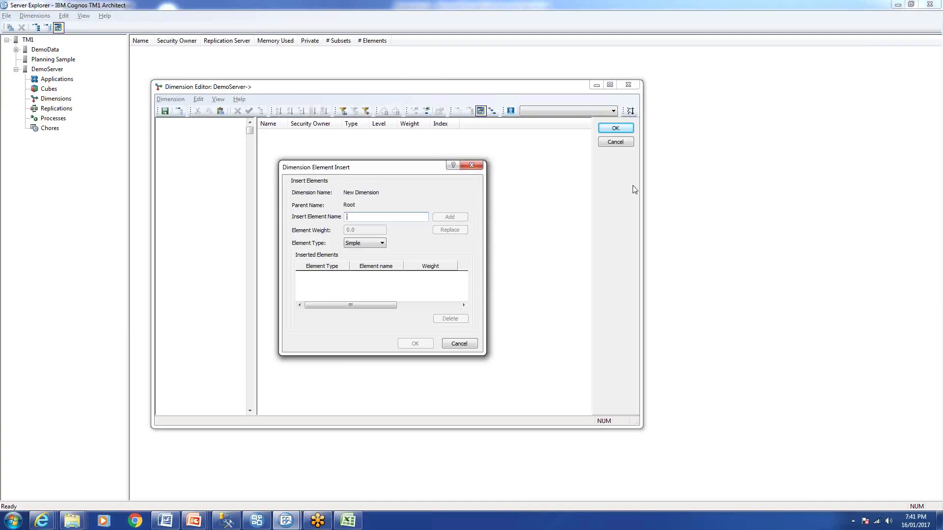
- Enter the month elements Jan, Feb, Mar, Apr, May and Jun
{"action": "type", "text": "Jan"}
{"action": "key", "text": "Return"}
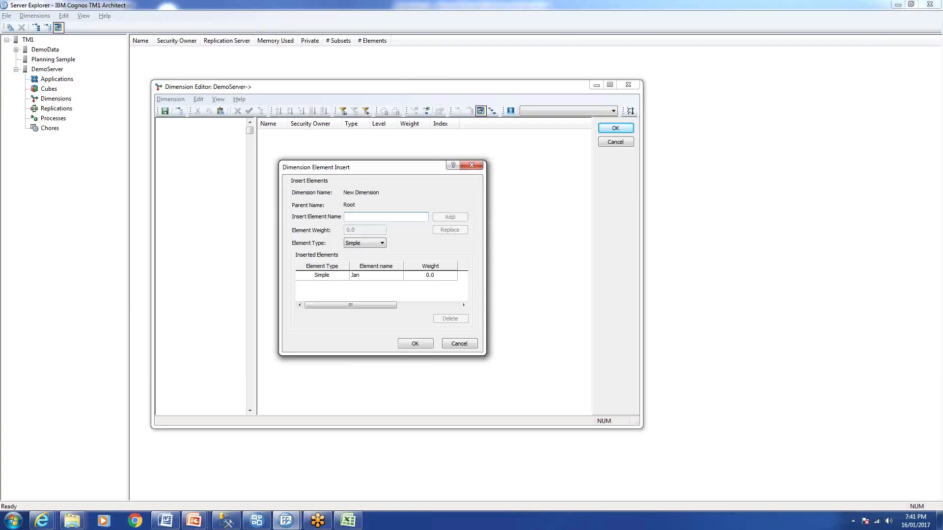
{"action": "type", "text": "Feb"}
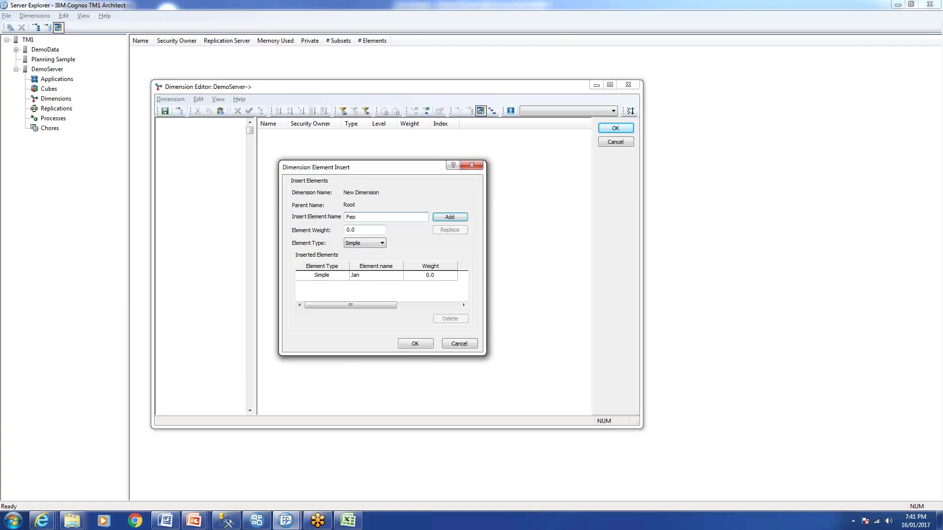
{"action": "key", "text": "Return"}
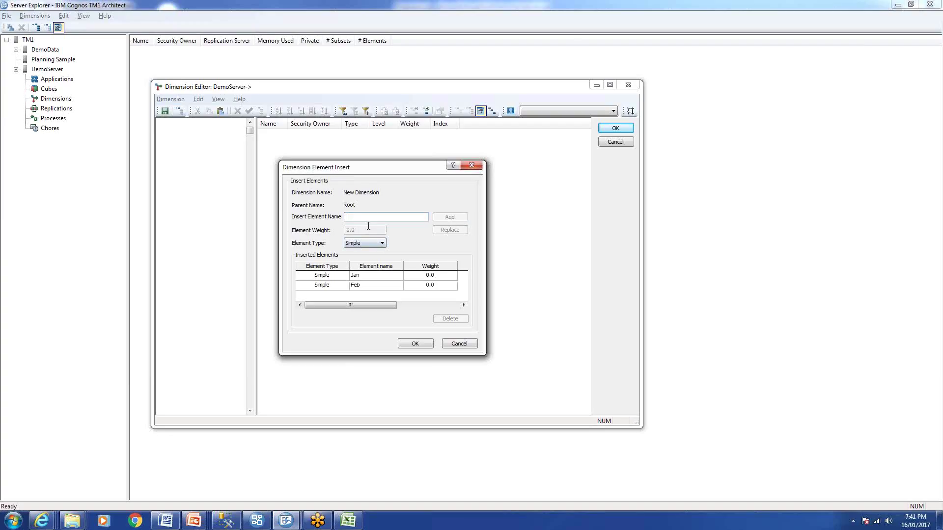
{"action": "type", "text": "Mar"}
{"action": "key", "text": "Return"}
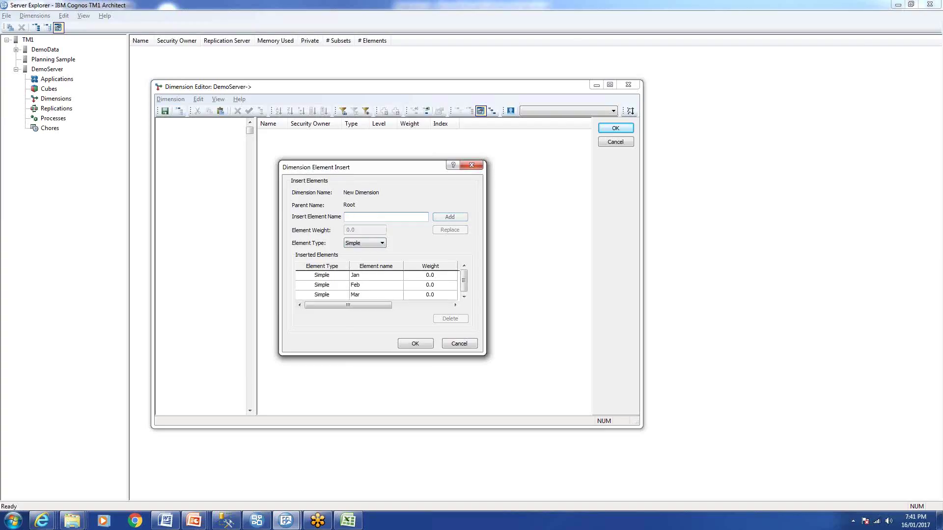
{"action": "type", "text": "Apr"}
{"action": "key", "text": "Return"}
{"action": "type", "text": "May"}
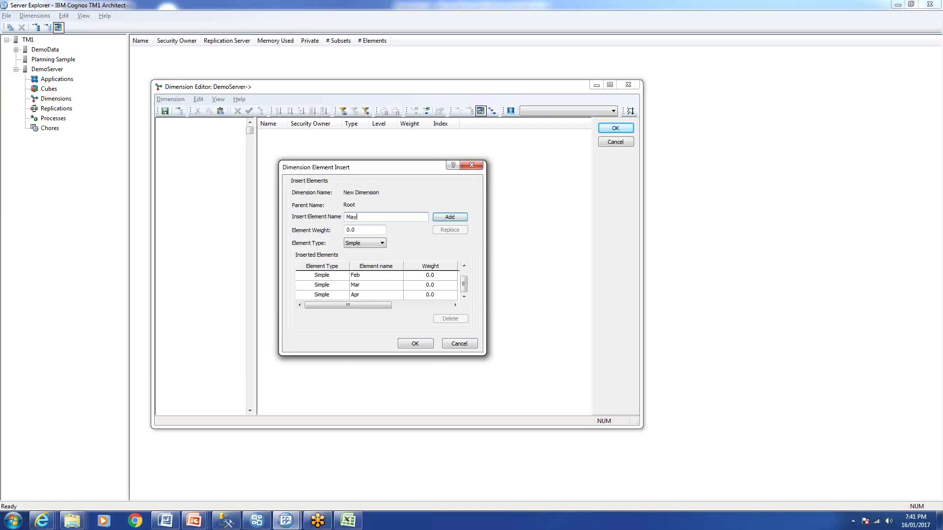
{"action": "key", "text": "Return"}
{"action": "type", "text": "Jun"}
{"action": "key", "text": "Return"}
- Enter Jul, Aug, Sep, Oct, Nov and Dec, then insert all twelve months
{"action": "type", "text": "Jul"}
{"action": "key", "text": "Return"}
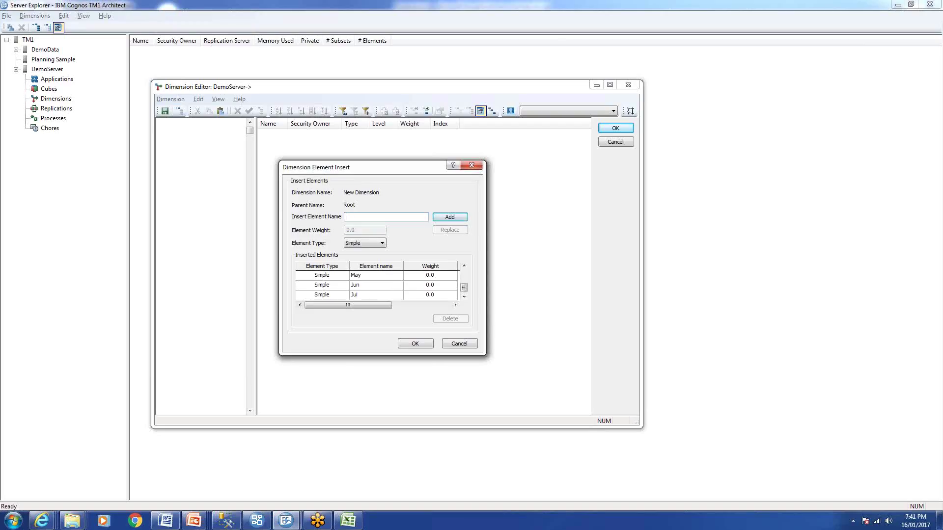
{"action": "type", "text": "Aug"}
{"action": "key", "text": "Return"}
{"action": "type", "text": "Sep"}
{"action": "key", "text": "Return"}
{"action": "type", "text": "Oct"}
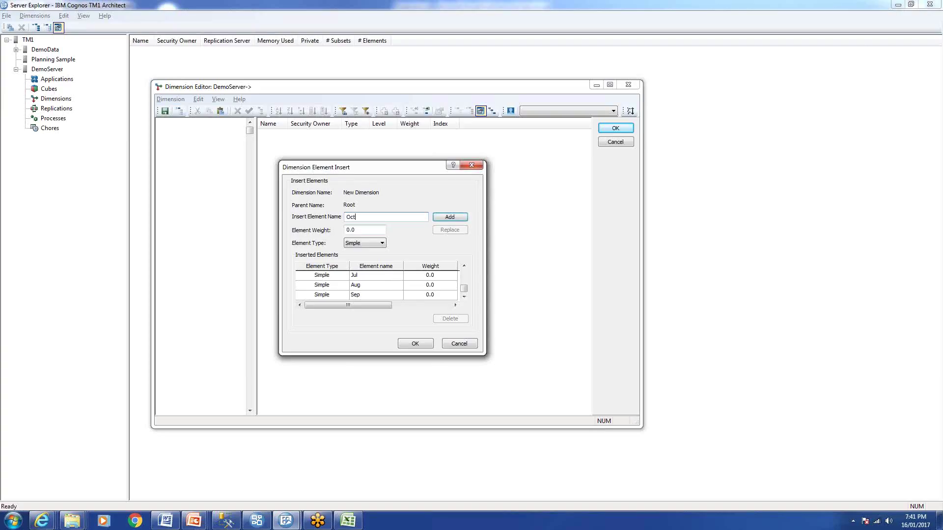
{"action": "key", "text": "Return"}
{"action": "type", "text": "Nov"}
{"action": "key", "text": "Return"}
{"action": "type", "text": "Dec"}
{"action": "key", "text": "Return"}
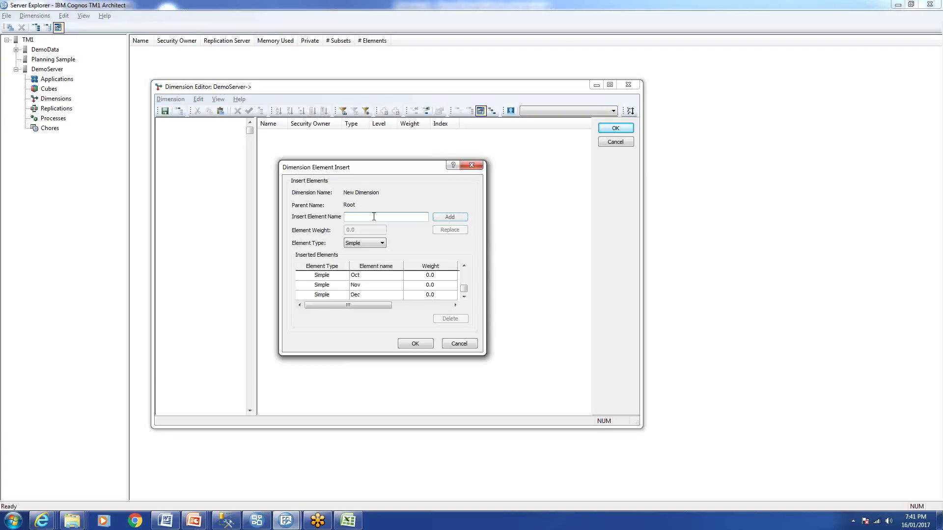
{"action": "left_click", "coordinate": [402, 343]}
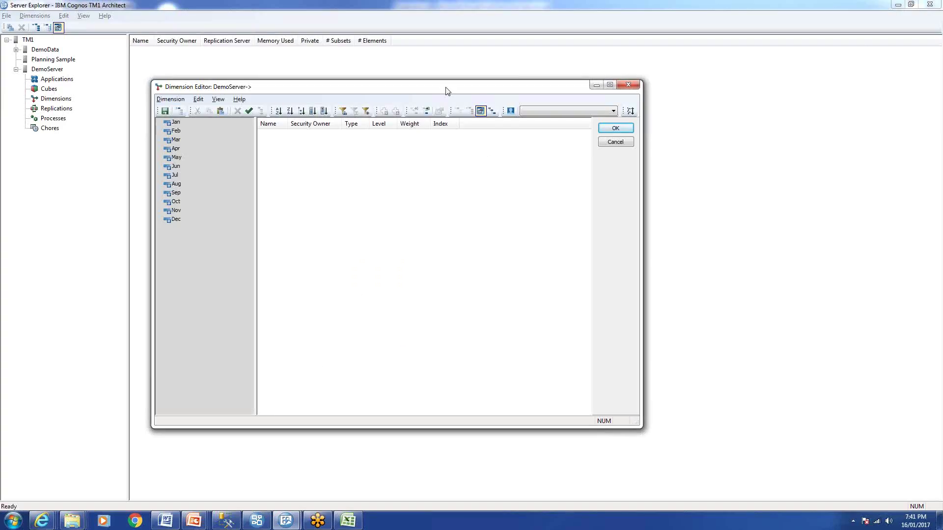
- Reposition the editor, inspect Jan and Feb, and begin inserting a new element after Dec
{"action": "left_click_drag", "start_coordinate": [447, 91], "coordinate": [499, 80]}
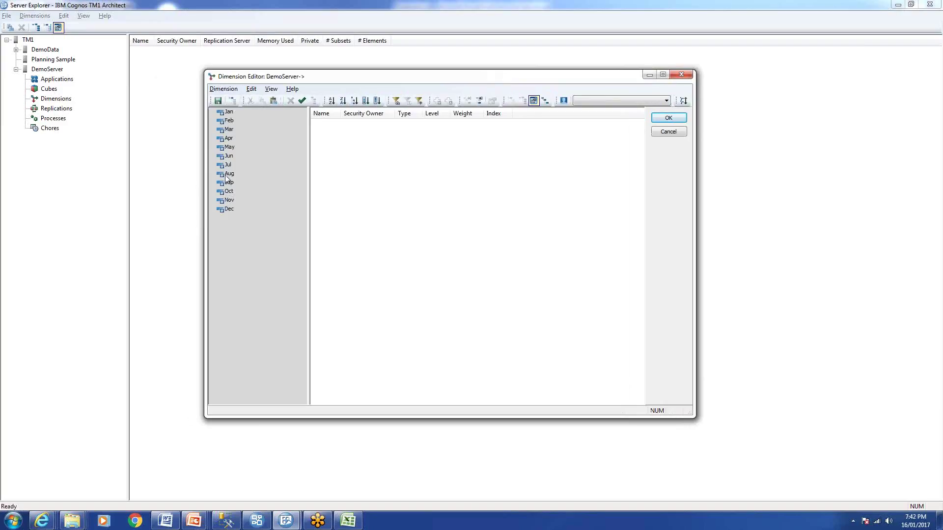
{"action": "left_click", "coordinate": [229, 120]}
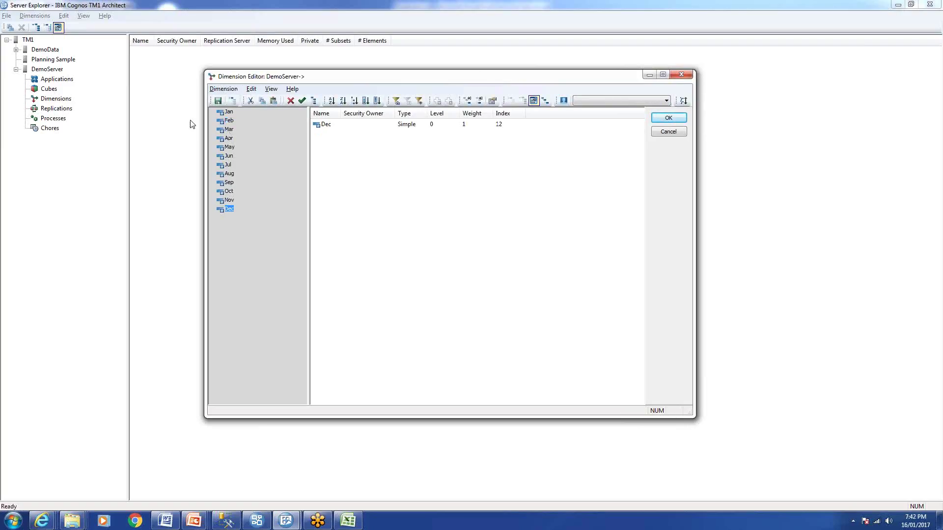
{"action": "left_click", "coordinate": [226, 113]}
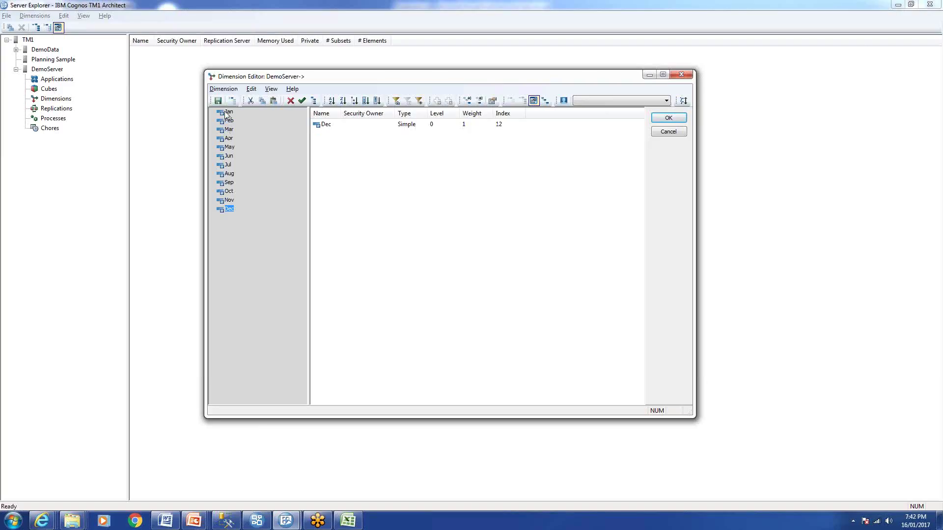
{"action": "left_click", "coordinate": [251, 89]}
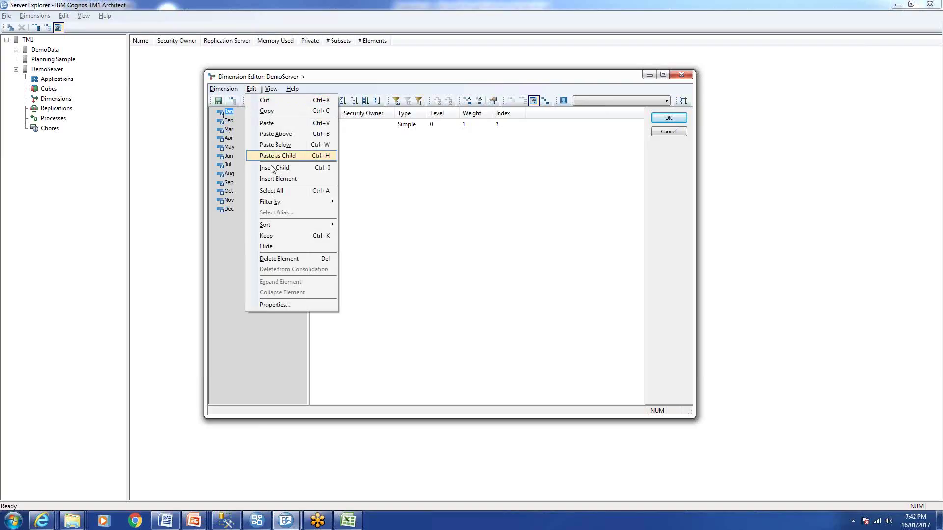
{"action": "left_click", "coordinate": [229, 209]}
{"action": "left_click", "coordinate": [251, 90]}
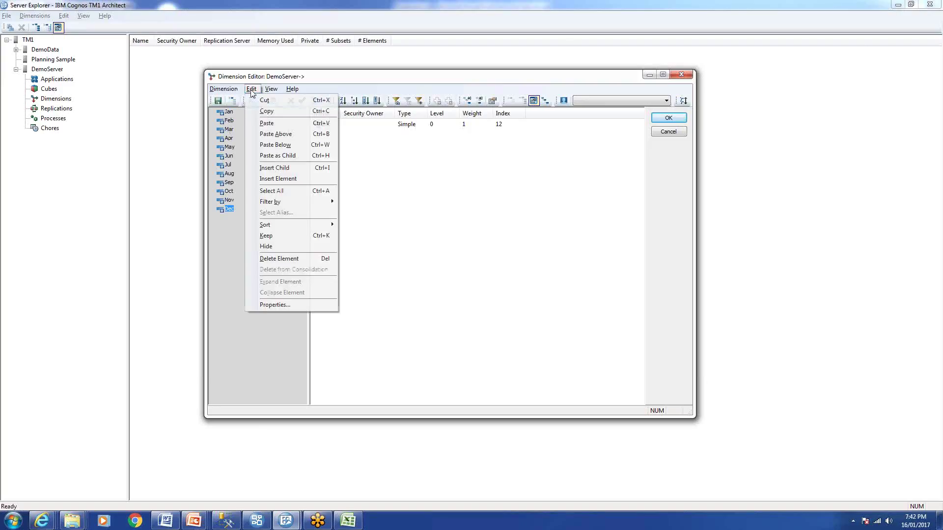
{"action": "left_click", "coordinate": [278, 180]}
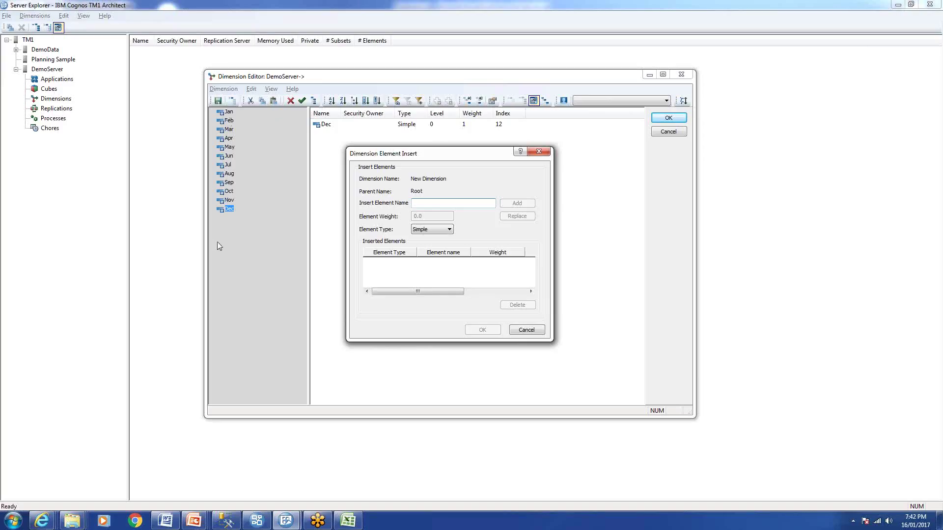
- Insert Q1, Q2, Q3 and Q4 as Consolidated elements
{"action": "left_click", "coordinate": [448, 229]}
{"action": "left_click", "coordinate": [442, 238]}
{"action": "left_click", "coordinate": [438, 204]}
{"action": "type", "text": "Q1"}
{"action": "key", "text": "Return"}
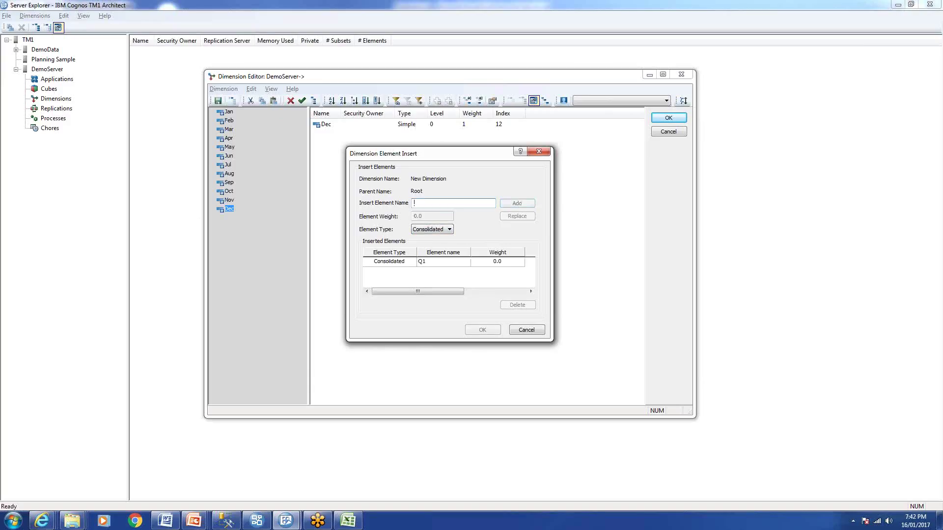
{"action": "type", "text": "Q2"}
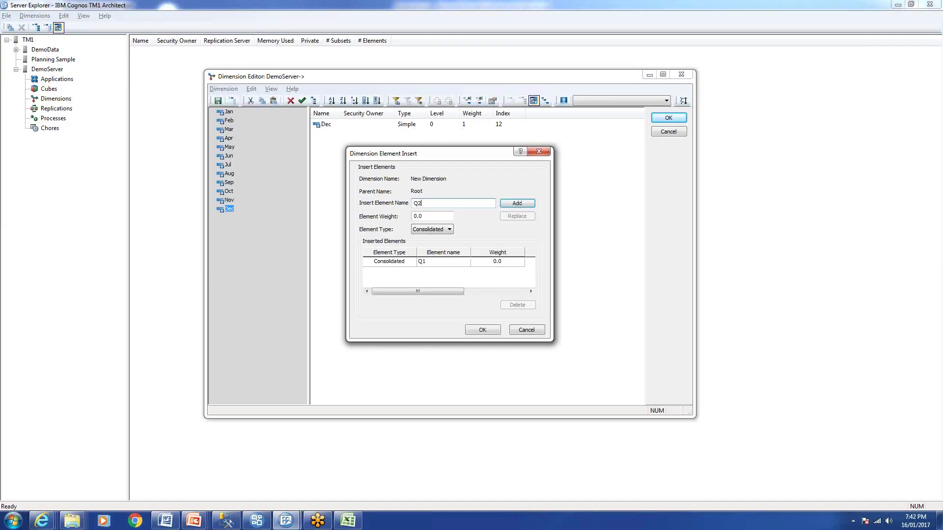
{"action": "key", "text": "Return"}
{"action": "type", "text": "Q3"}
{"action": "key", "text": "Return"}
{"action": "type", "text": "Q"}
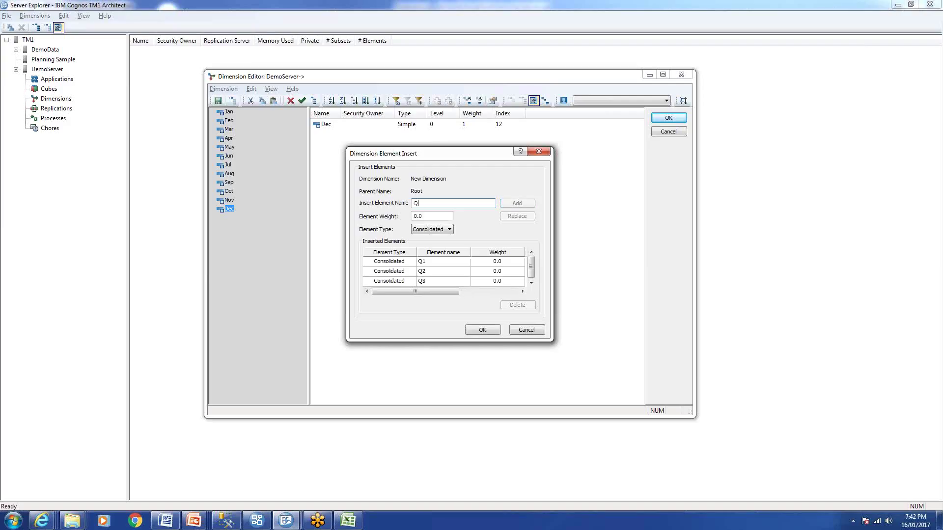
{"action": "key", "text": "Return"}
{"action": "left_click", "coordinate": [482, 330]}
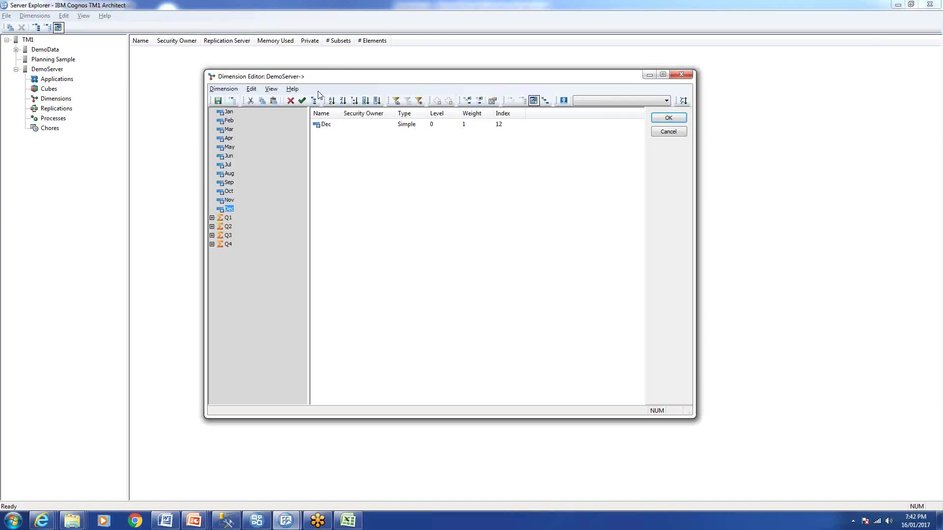
- Insert a Total Year element, replace its type with Consolidated, and confirm
{"action": "left_click", "coordinate": [251, 89]}
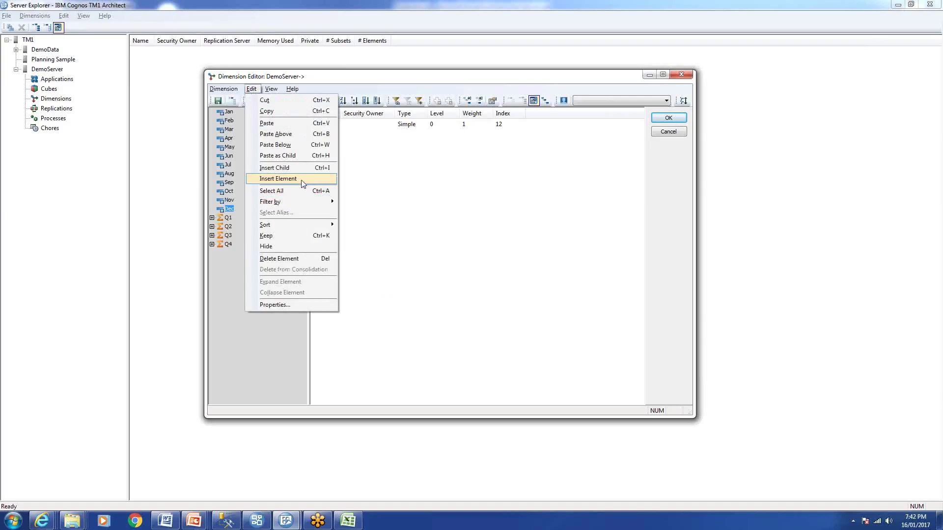
{"action": "left_click", "coordinate": [301, 179]}
{"action": "type", "text": "T"}
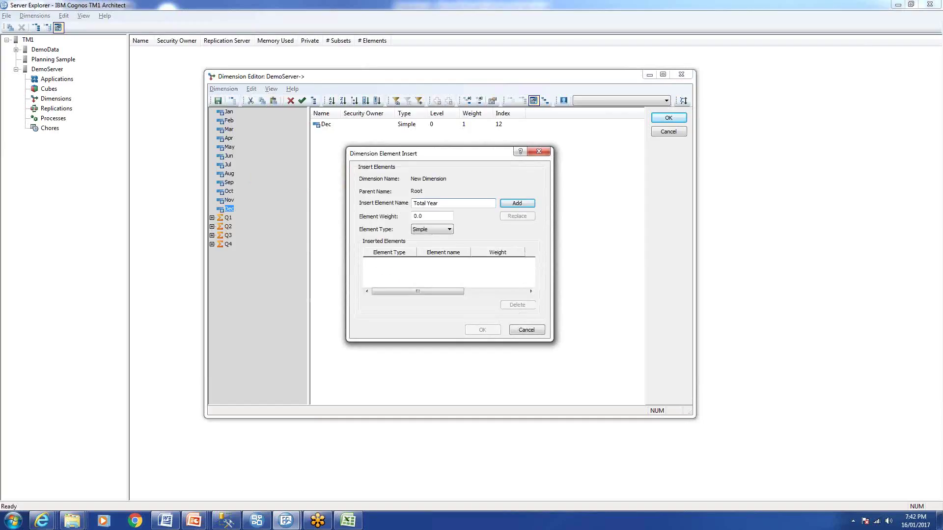
{"action": "type", "text": "otal Year"}
{"action": "key", "text": "Return"}
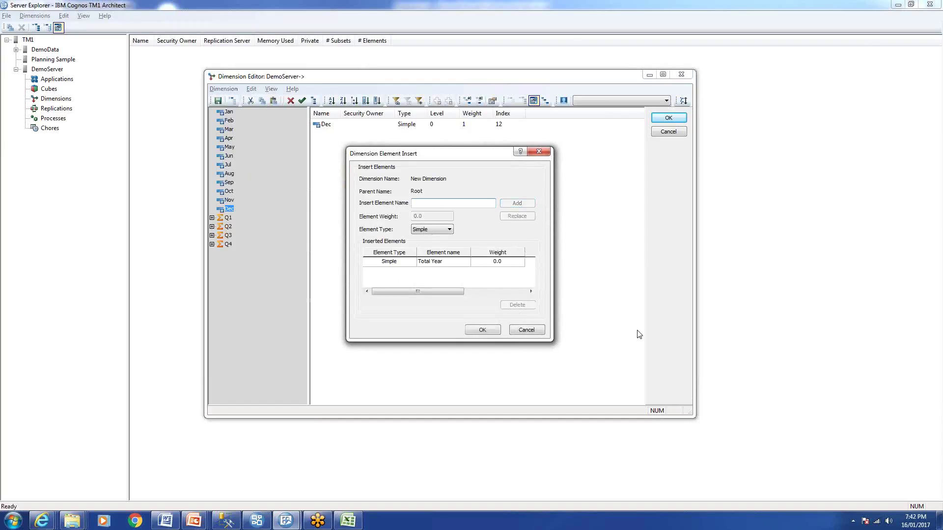
{"action": "left_click", "coordinate": [415, 265]}
{"action": "left_click", "coordinate": [449, 229]}
{"action": "left_click", "coordinate": [443, 243]}
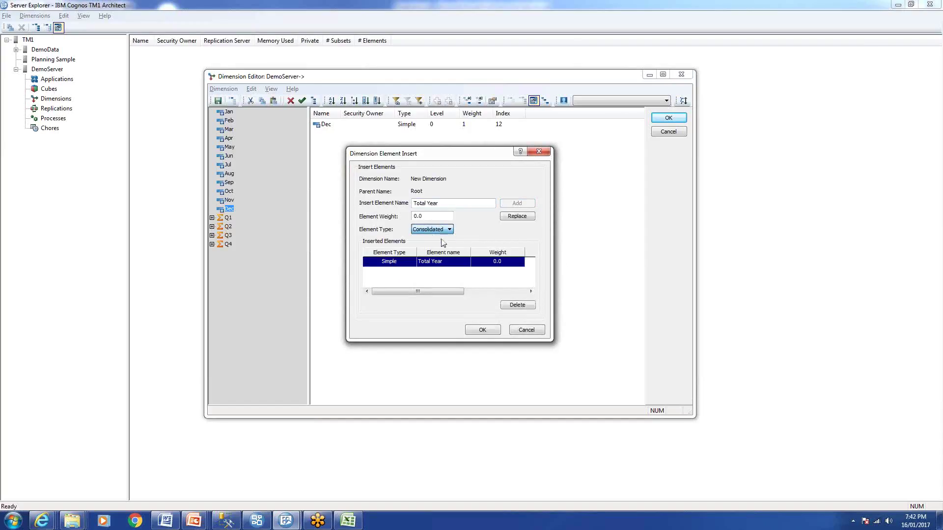
{"action": "left_click", "coordinate": [521, 217]}
{"action": "left_click", "coordinate": [483, 330]}
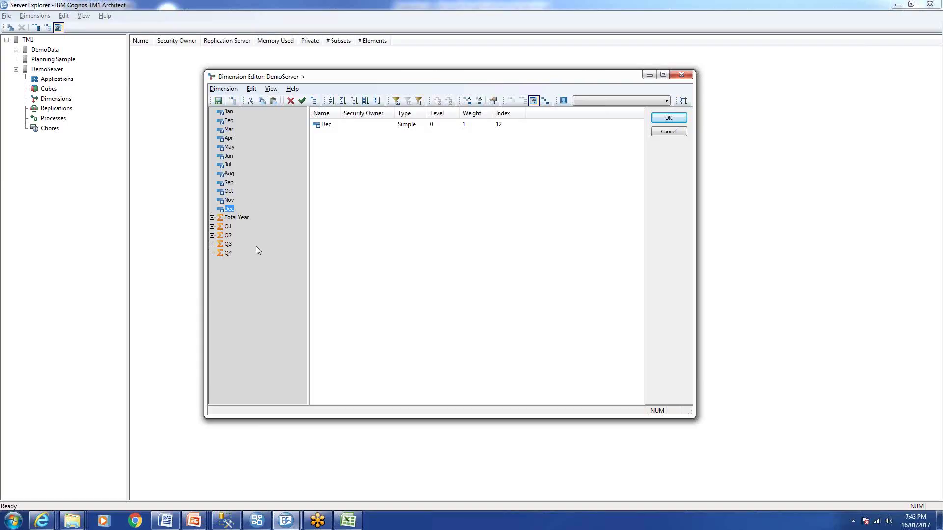
{"action": "left_click", "coordinate": [215, 230]}
- Place Jan, Feb and Mar under Q1
{"action": "left_click_drag", "start_coordinate": [230, 112], "coordinate": [232, 123]}
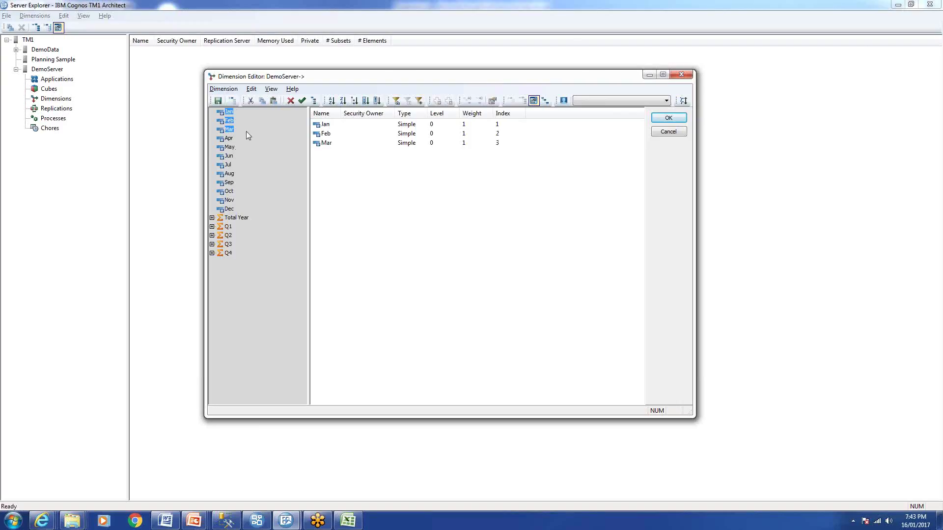
{"action": "left_click", "coordinate": [229, 129], "text": "ctrl"}
{"action": "left_click", "coordinate": [229, 121], "text": "ctrl"}
{"action": "left_click", "coordinate": [229, 121], "text": "ctrl"}
{"action": "left_click", "coordinate": [228, 129], "text": "ctrl"}
{"action": "left_click_drag", "start_coordinate": [229, 132], "coordinate": [228, 231]}
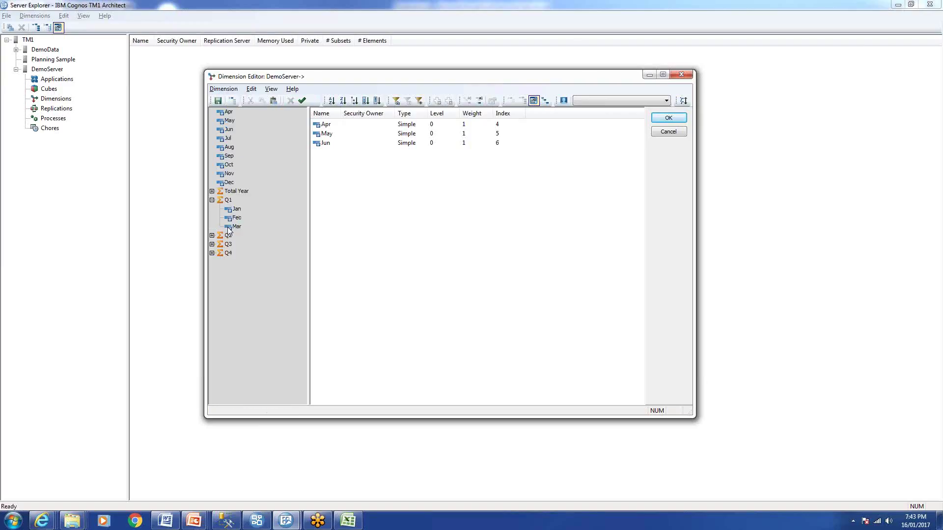
- Place Apr–Jun under Q2, Jul–Sep under Q3, and Oct–Dec under Q4
{"action": "left_click", "coordinate": [231, 113]}
{"action": "left_click", "coordinate": [229, 129], "text": "shift"}
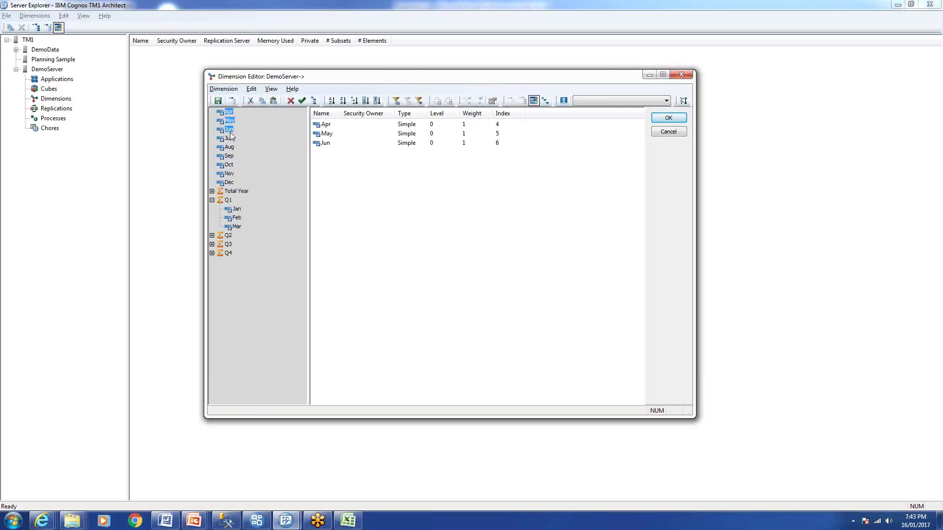
{"action": "left_click_drag", "start_coordinate": [229, 132], "coordinate": [233, 238]}
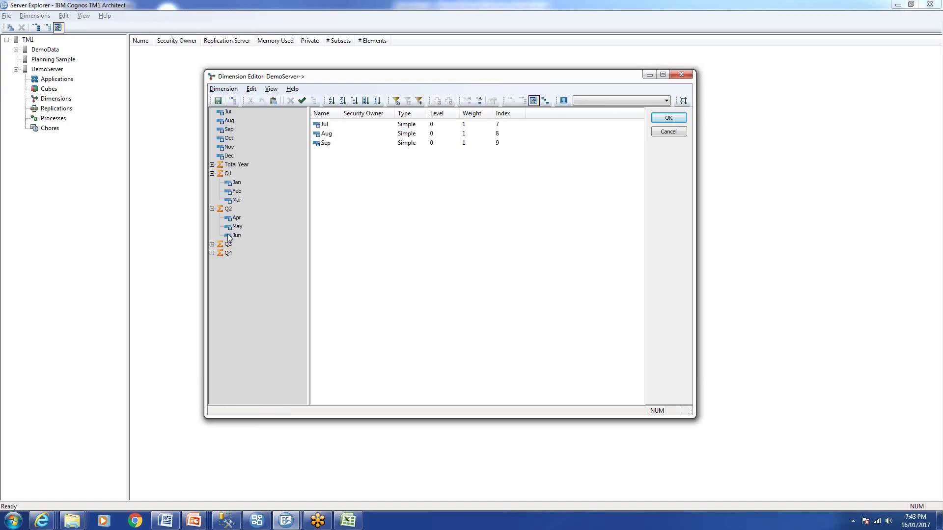
{"action": "left_click", "coordinate": [228, 112]}
{"action": "left_click", "coordinate": [229, 121], "text": "ctrl"}
{"action": "left_click", "coordinate": [229, 129], "text": "ctrl"}
{"action": "left_click_drag", "start_coordinate": [230, 130], "coordinate": [231, 244]}
{"action": "left_click", "coordinate": [228, 112]}
{"action": "left_click", "coordinate": [229, 121], "text": "ctrl"}
{"action": "left_click", "coordinate": [230, 130], "text": "ctrl"}
{"action": "left_click_drag", "start_coordinate": [230, 131], "coordinate": [231, 255]}
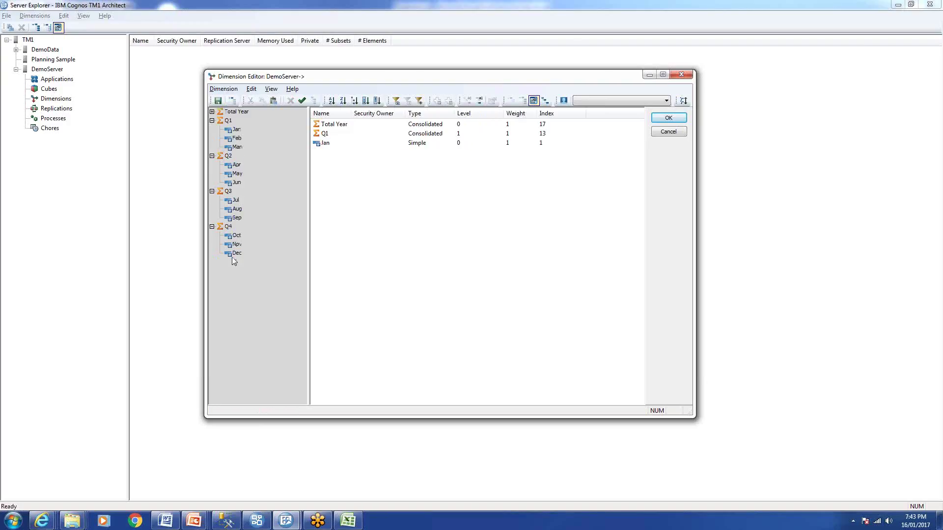
- Collapse the quarters and make Q1–Q4 children of Total Year, undoing one mistaken drop
{"action": "left_click", "coordinate": [212, 120]}
{"action": "left_click", "coordinate": [212, 129]}
{"action": "left_click", "coordinate": [212, 138]}
{"action": "left_click", "coordinate": [212, 147]}
{"action": "left_click_drag", "start_coordinate": [229, 121], "coordinate": [229, 128]}
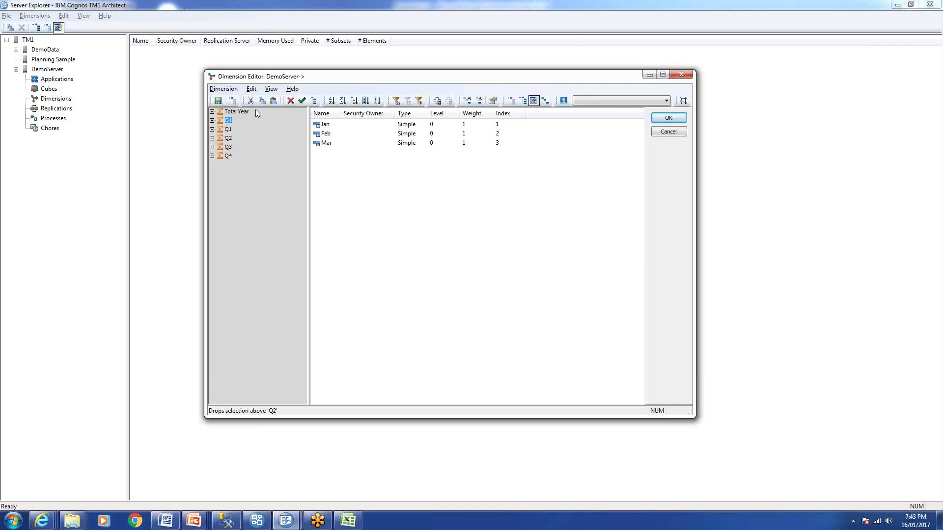
{"action": "left_click", "coordinate": [232, 101]}
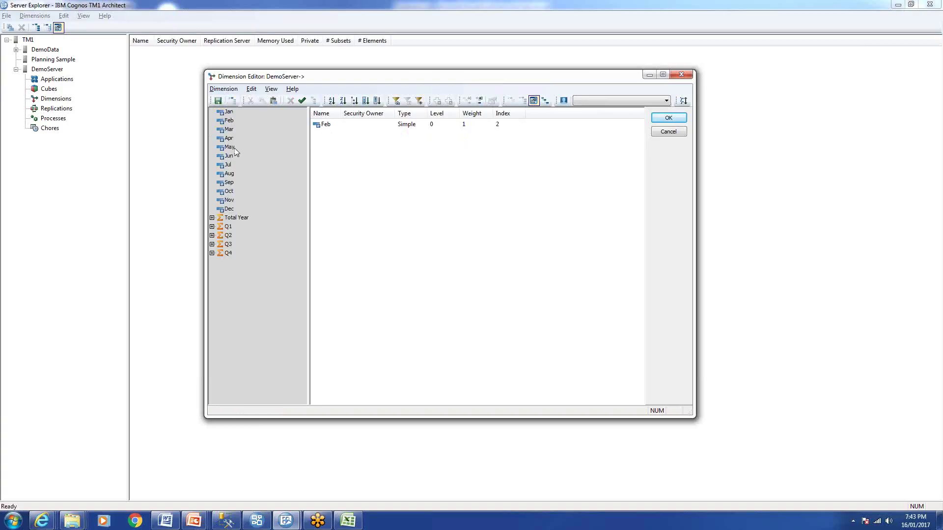
{"action": "left_click", "coordinate": [230, 226]}
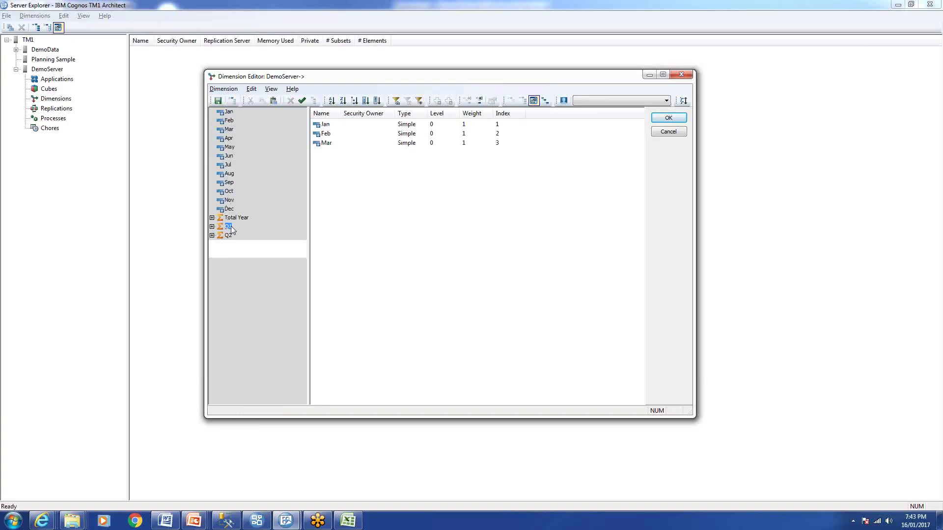
{"action": "left_click", "coordinate": [229, 244], "text": "shift"}
{"action": "left_click", "coordinate": [229, 252], "text": "shift"}
{"action": "left_click_drag", "start_coordinate": [230, 230], "coordinate": [234, 221]}
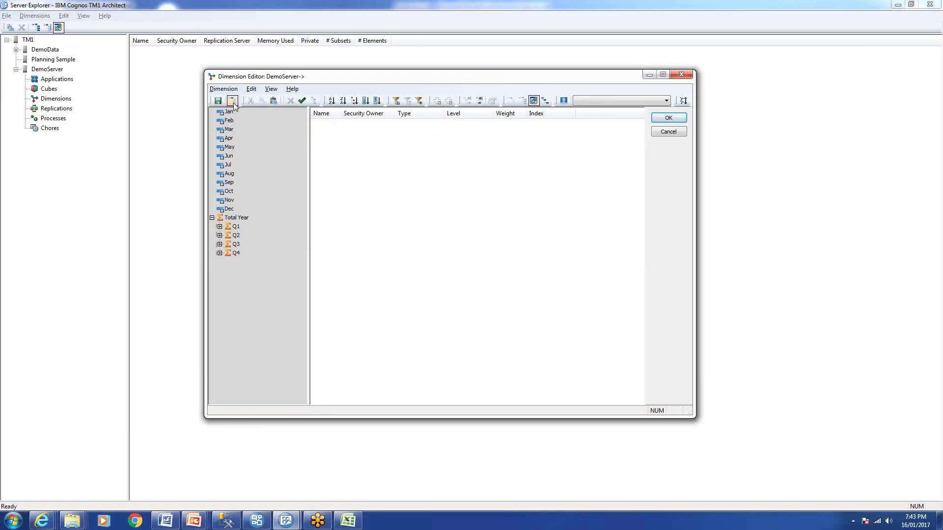
- Expand Total Year and each quarter to show the full month hierarchy
{"action": "left_click", "coordinate": [212, 217]}
{"action": "left_click", "coordinate": [212, 217]}
{"action": "left_click", "coordinate": [219, 226]}
{"action": "left_click", "coordinate": [220, 261]}
{"action": "left_click", "coordinate": [219, 297]}
{"action": "left_click", "coordinate": [219, 333]}
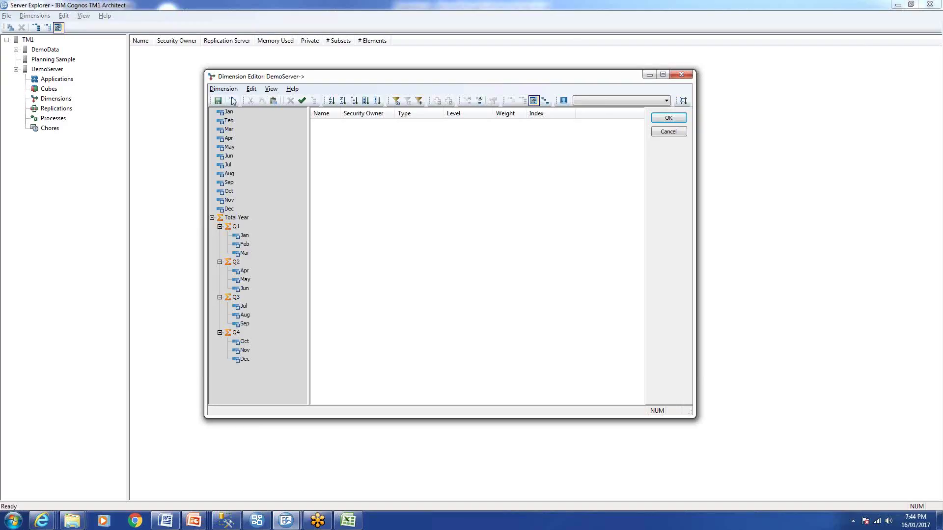
{"action": "left_click", "coordinate": [235, 217]}
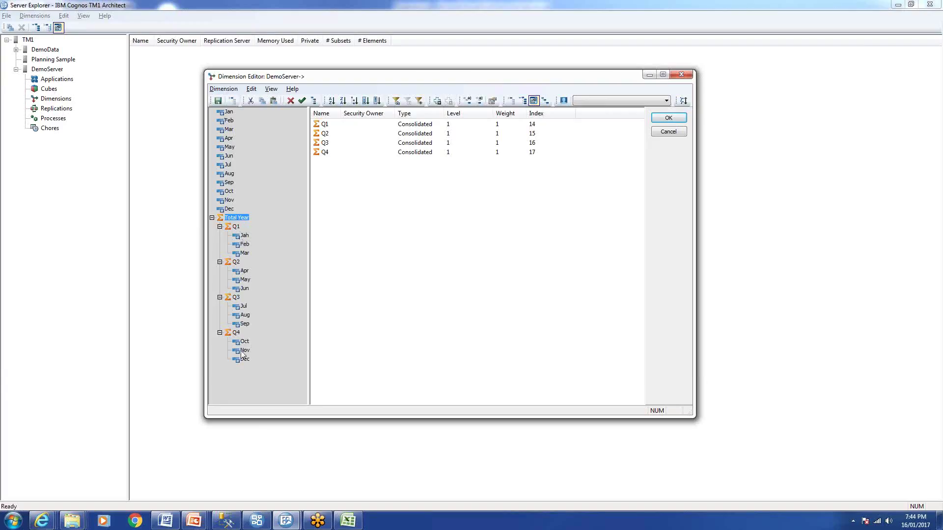
{"action": "left_click", "coordinate": [212, 219]}
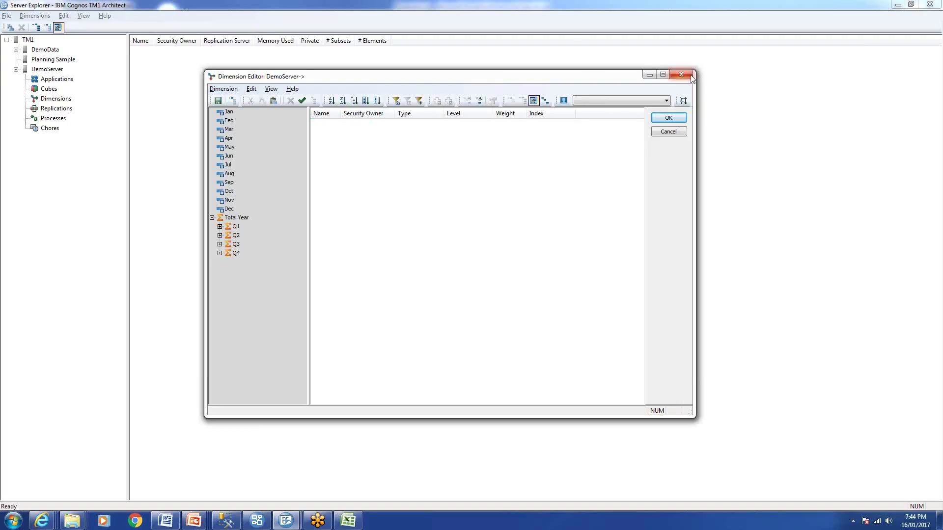
- Save the dimension under the name Months
{"action": "left_click", "coordinate": [669, 117]}
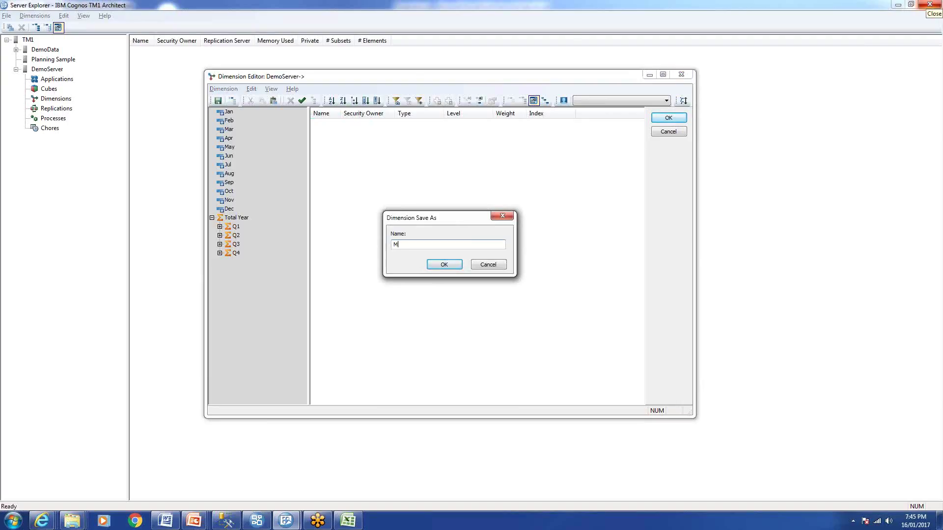
{"action": "type", "text": "Months"}
{"action": "left_click", "coordinate": [443, 266]}
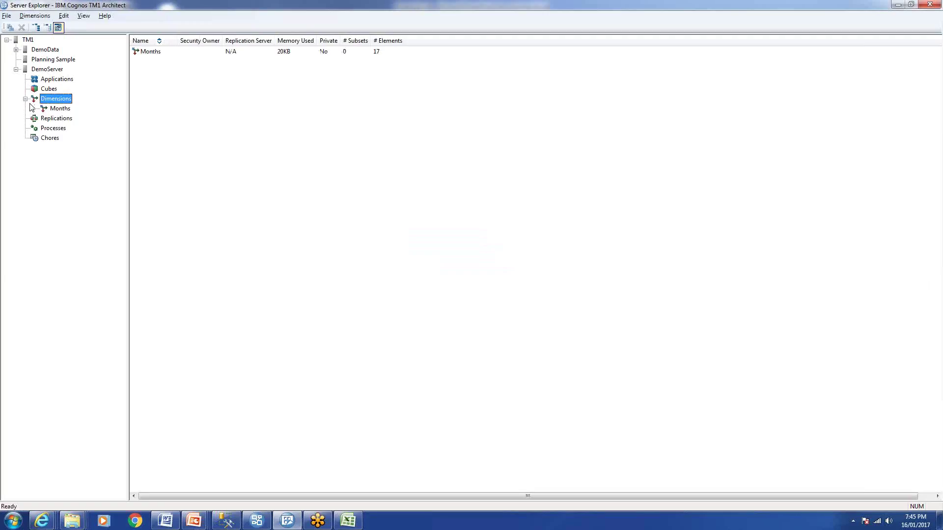
- Check the Months elements, then bring up the Dimensions context menu
{"action": "double_click", "coordinate": [58, 109]}
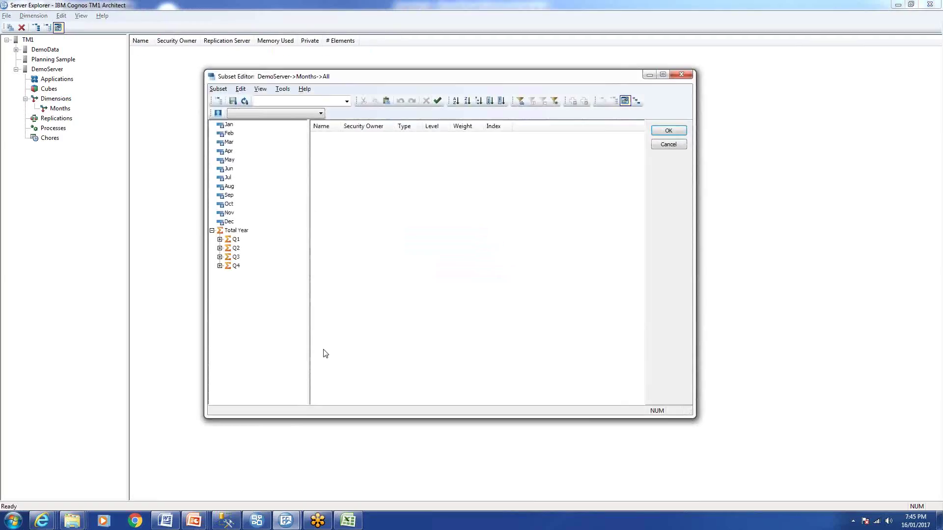
{"action": "left_click", "coordinate": [681, 131]}
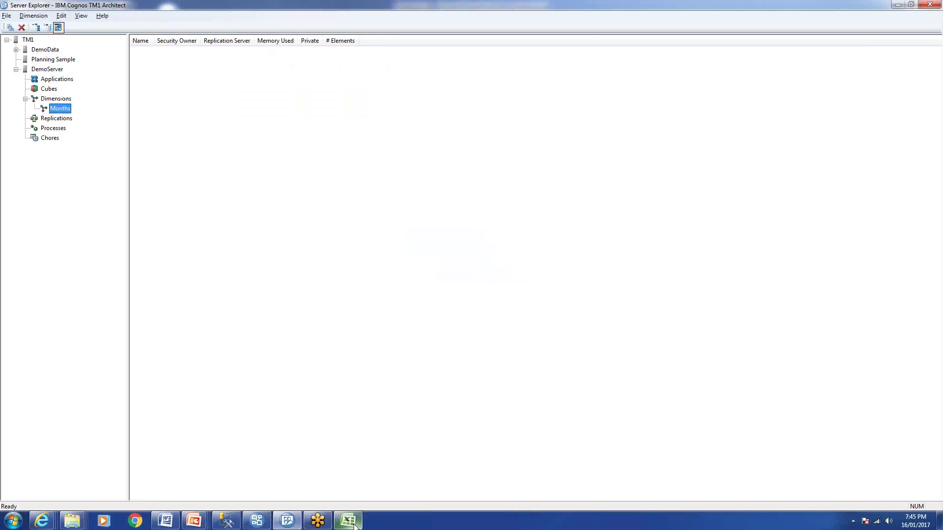
{"action": "left_click", "coordinate": [58, 100]}
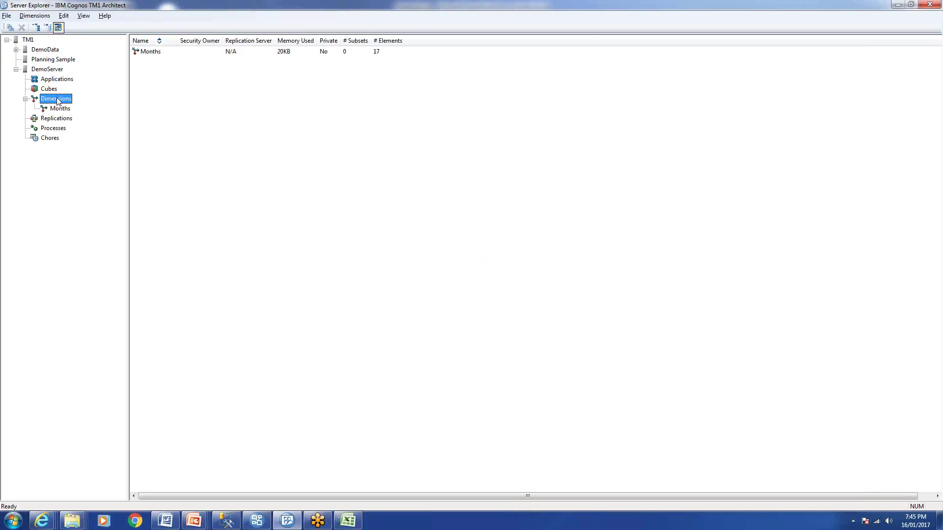
{"action": "right_click", "coordinate": [58, 101]}
- Create a new dimension and paste the eight channel names from Channels A1:A8 as elements
{"action": "left_click", "coordinate": [100, 105]}
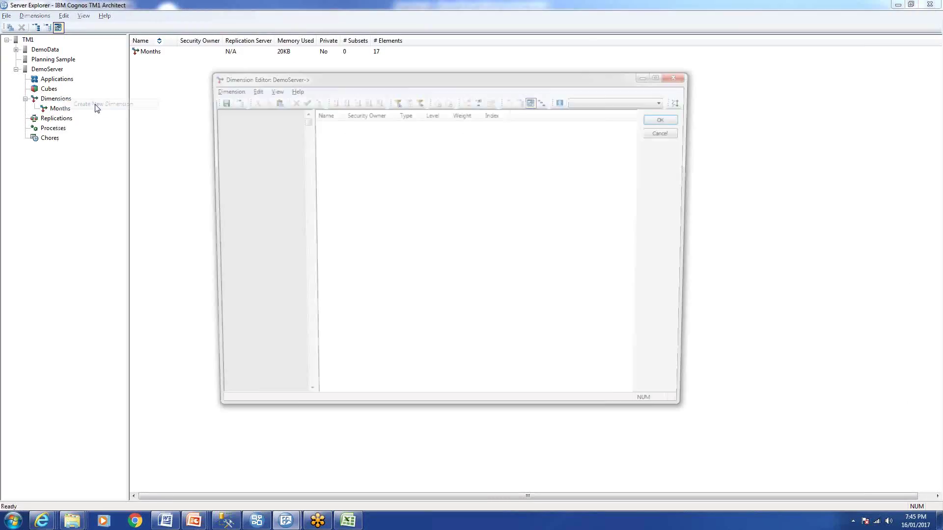
{"action": "left_click", "coordinate": [348, 520]}
{"action": "left_click", "coordinate": [256, 263]}
{"action": "left_click_drag", "start_coordinate": [252, 221], "coordinate": [247, 291]}
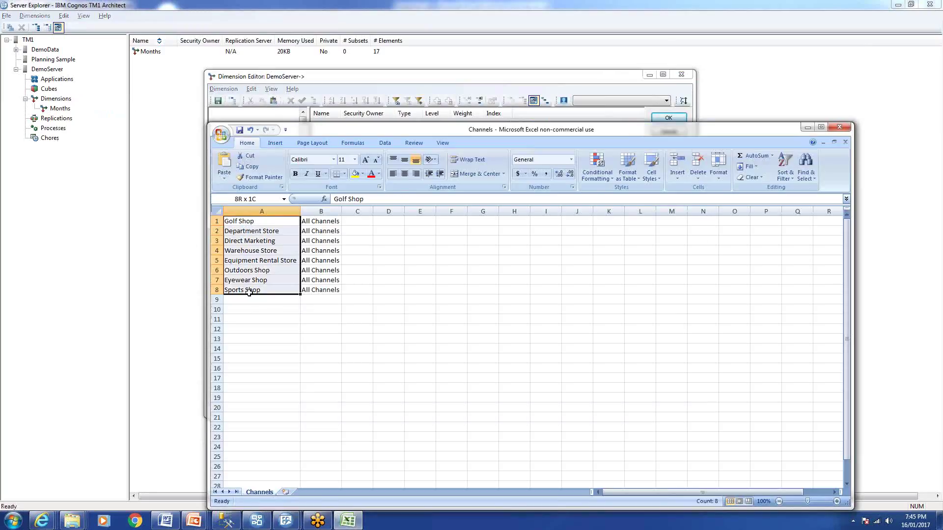
{"action": "right_click", "coordinate": [240, 292]}
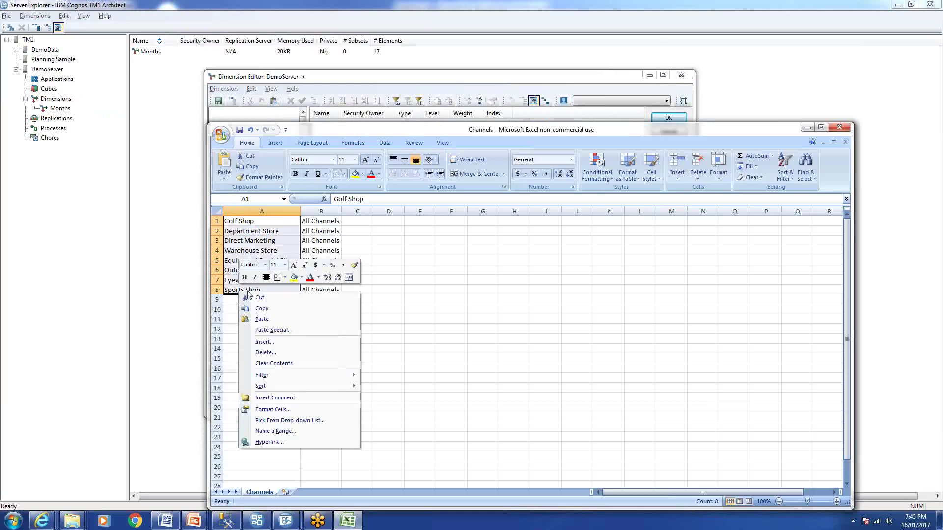
{"action": "left_click", "coordinate": [269, 309]}
{"action": "mouse_move", "coordinate": [284, 524]}
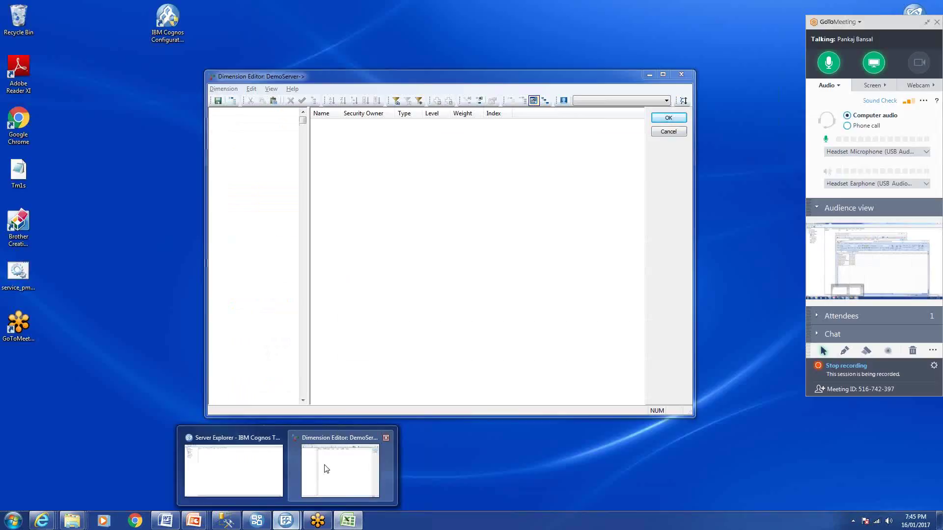
{"action": "left_click", "coordinate": [326, 469]}
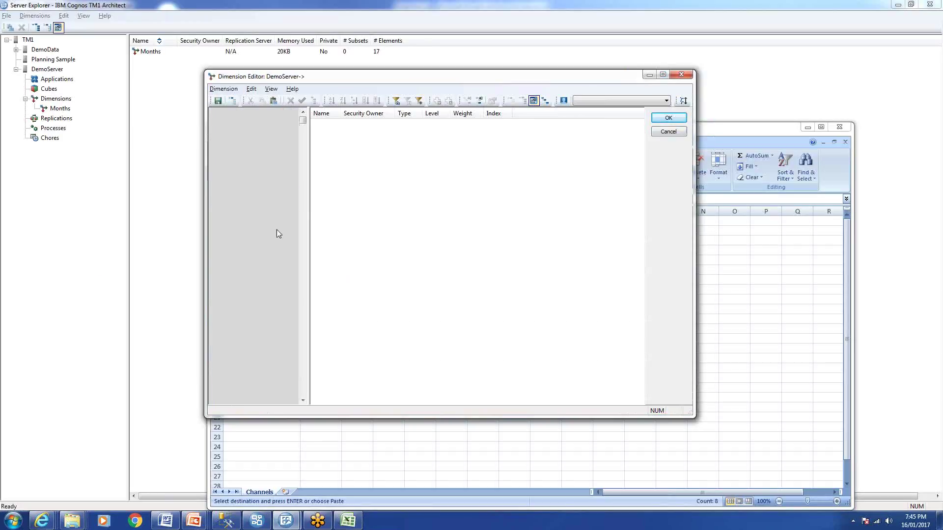
{"action": "right_click", "coordinate": [252, 133]}
{"action": "left_click", "coordinate": [274, 164]}
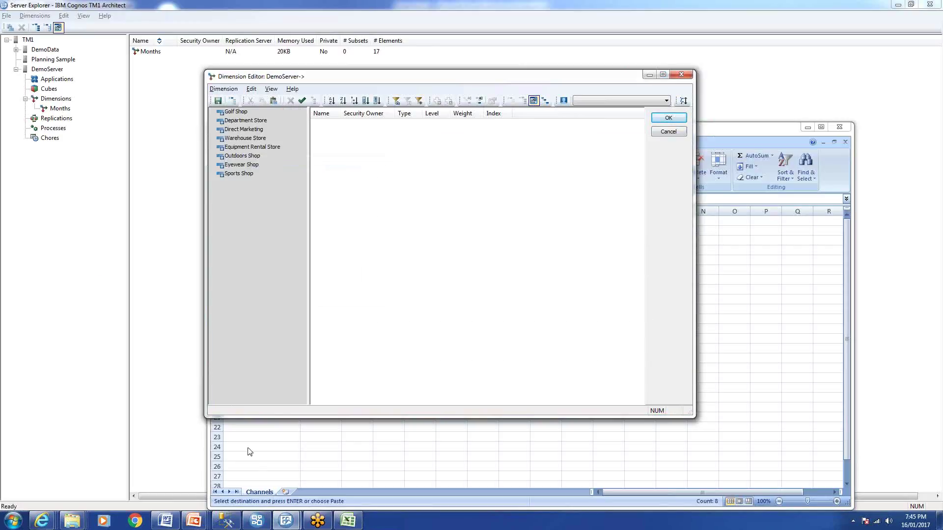
- Paste the column B All Channels values below Sports Shop, refresh, and select All Channels
{"action": "left_click", "coordinate": [350, 525]}
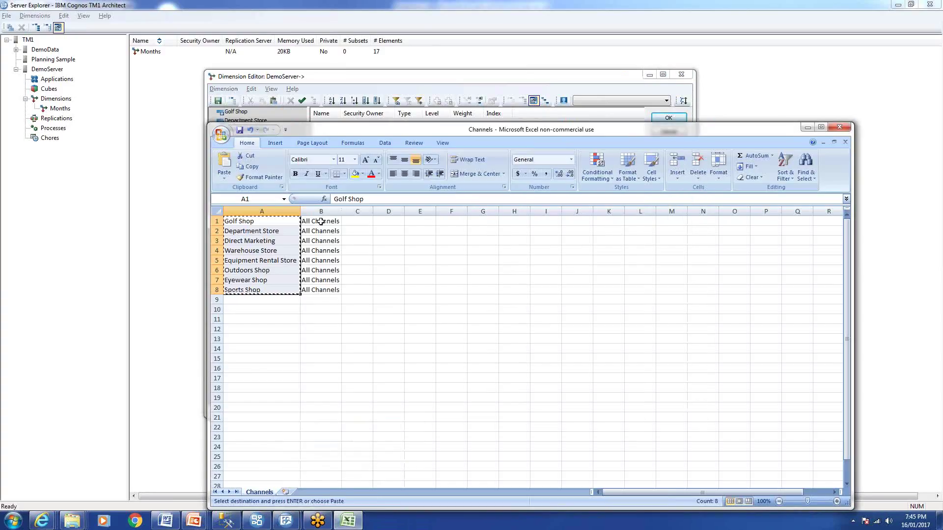
{"action": "left_click_drag", "start_coordinate": [320, 221], "coordinate": [323, 291]}
{"action": "right_click", "coordinate": [323, 291]}
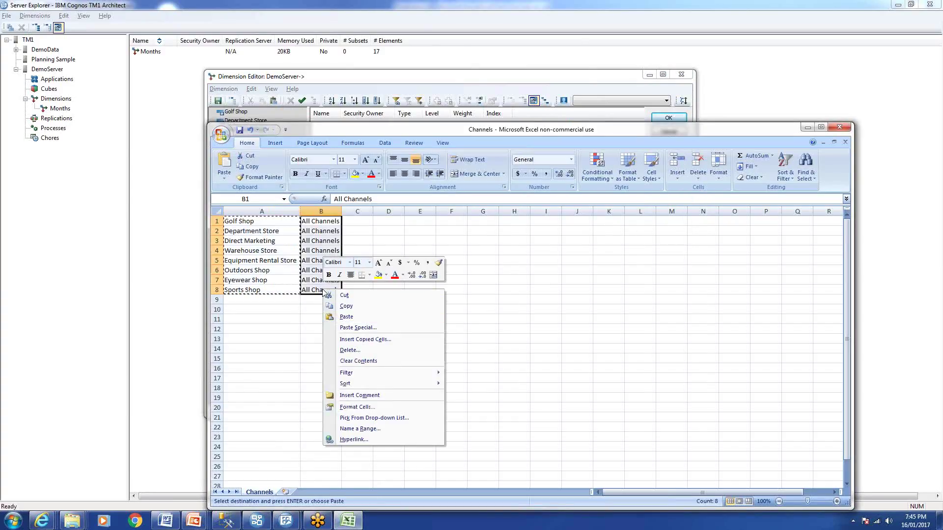
{"action": "left_click", "coordinate": [347, 306]}
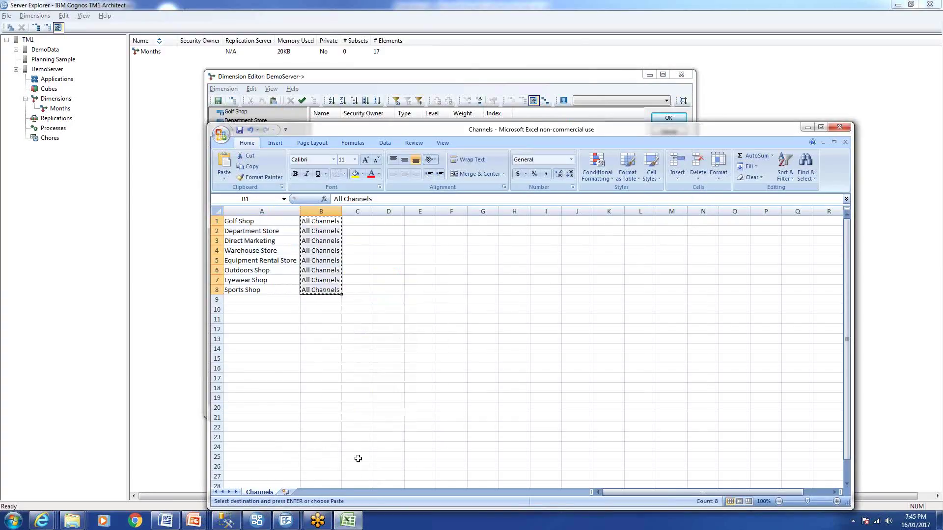
{"action": "left_click", "coordinate": [361, 524]}
{"action": "right_click", "coordinate": [251, 195]}
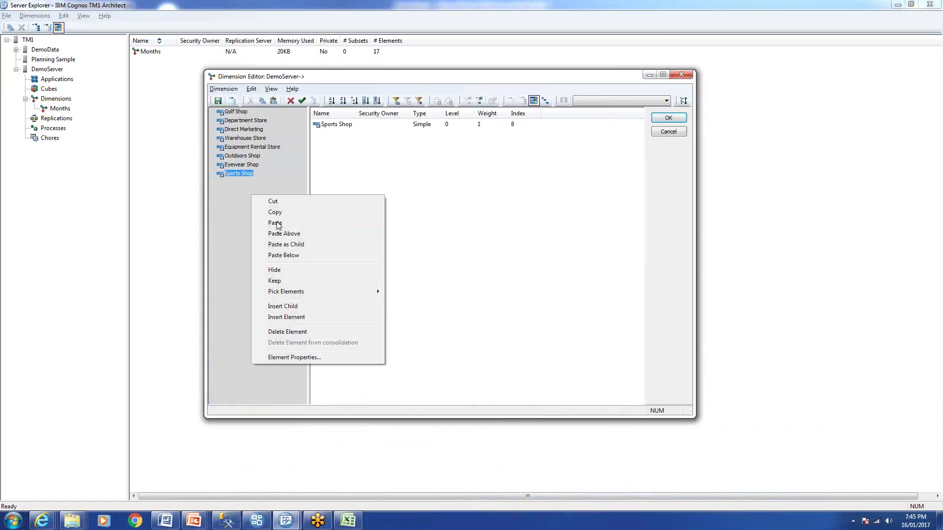
{"action": "left_click", "coordinate": [276, 224]}
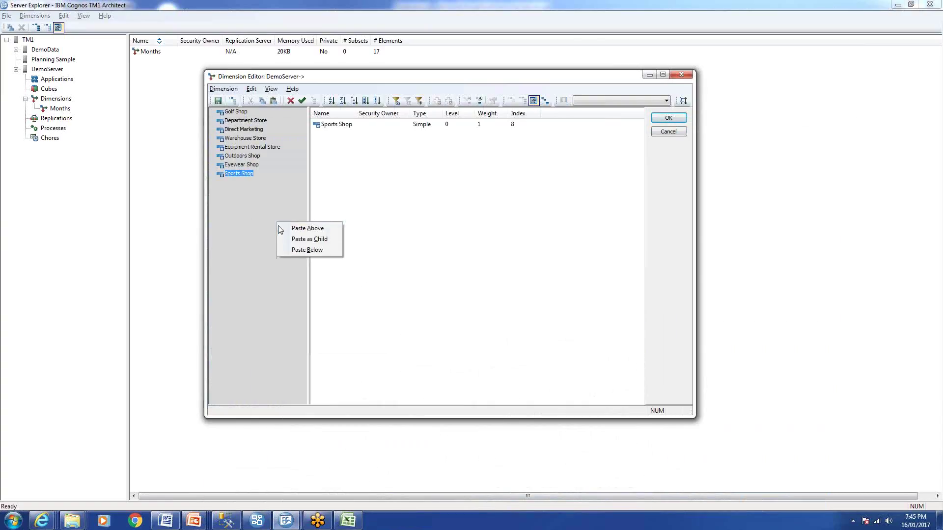
{"action": "left_click", "coordinate": [308, 250]}
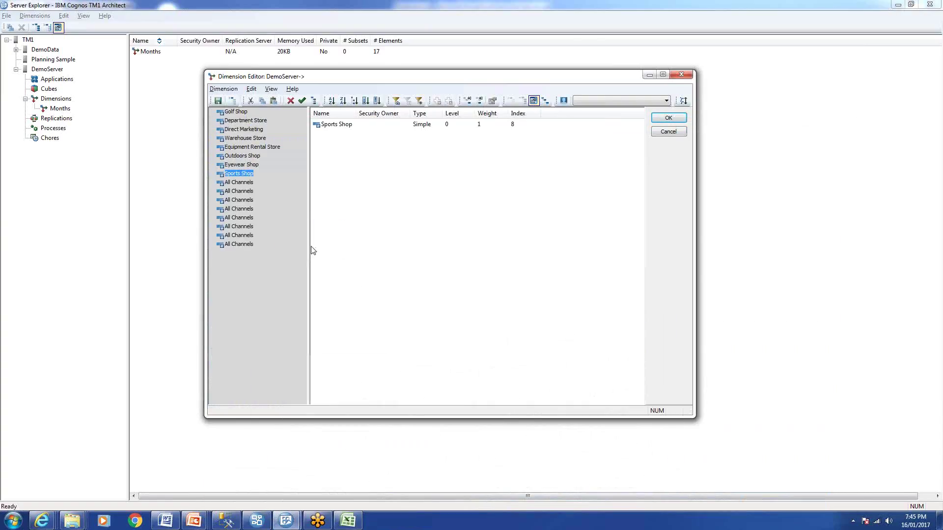
{"action": "left_click", "coordinate": [233, 101]}
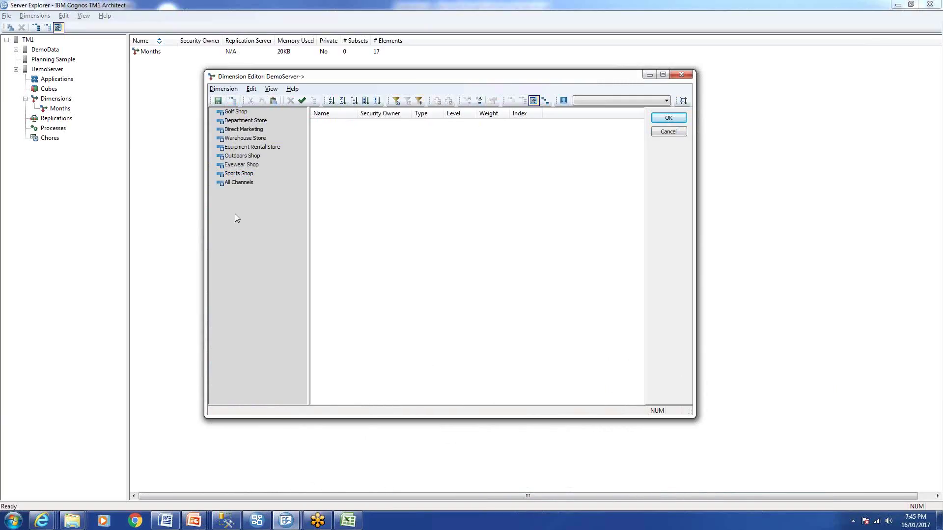
{"action": "left_click", "coordinate": [234, 180]}
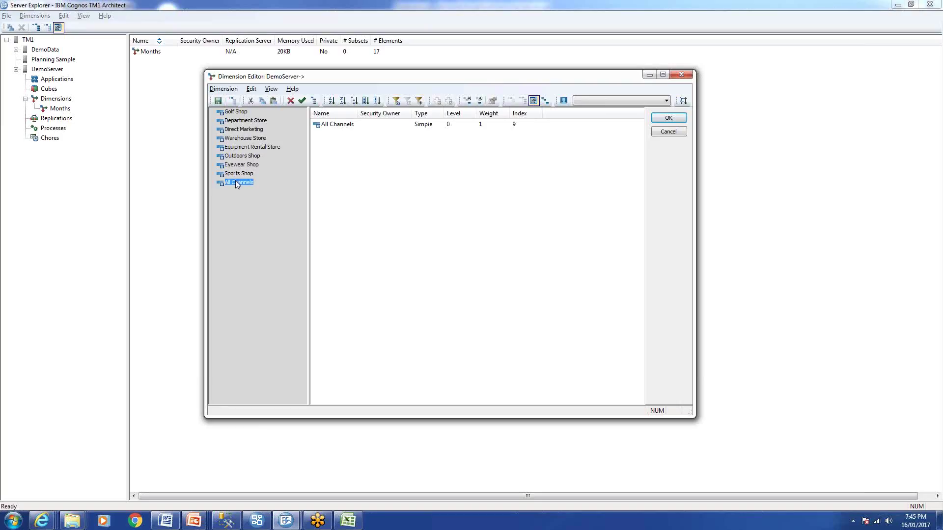
- Drag the store channels, in two groups of four, under All Channels and accept the edited dimension
{"action": "left_click", "coordinate": [232, 100]}
{"action": "left_click_drag", "start_coordinate": [234, 175], "coordinate": [242, 111]}
{"action": "left_click_drag", "start_coordinate": [234, 172], "coordinate": [240, 179]}
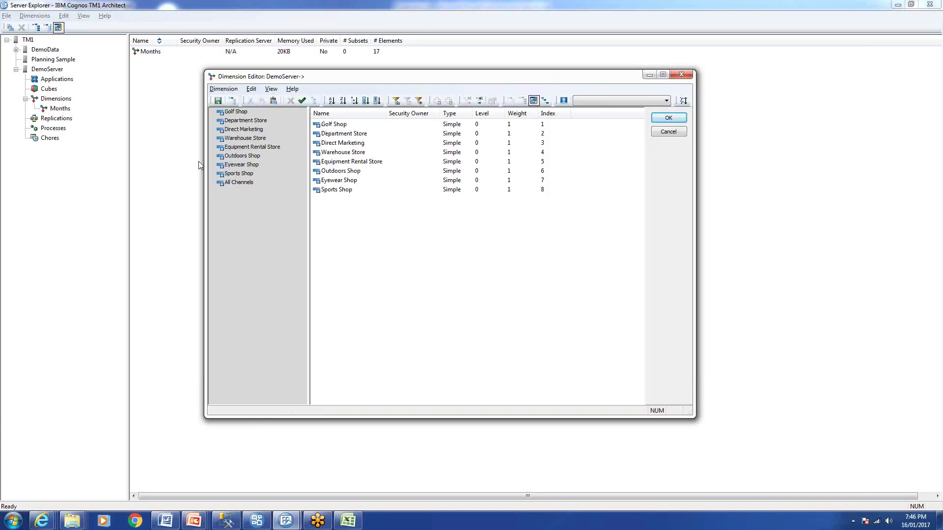
{"action": "left_click_drag", "start_coordinate": [241, 176], "coordinate": [243, 112]}
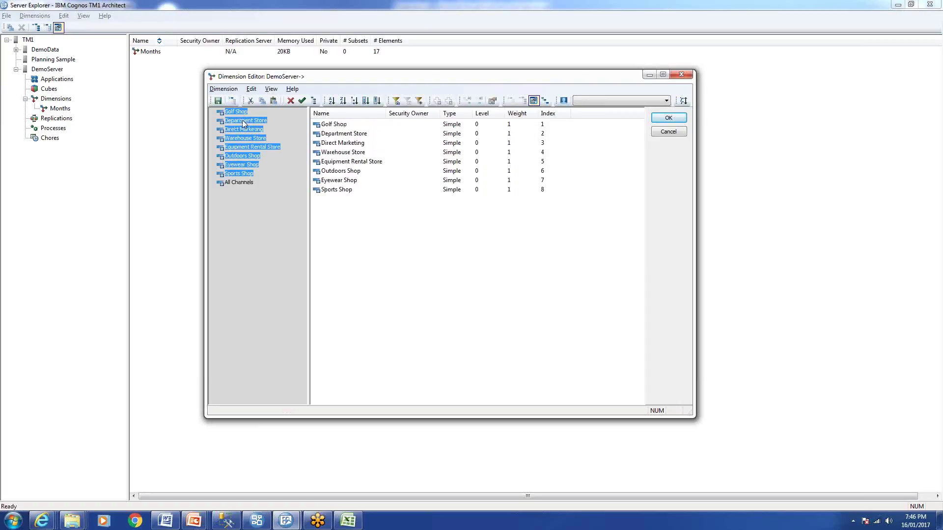
{"action": "left_click_drag", "start_coordinate": [246, 158], "coordinate": [252, 186]}
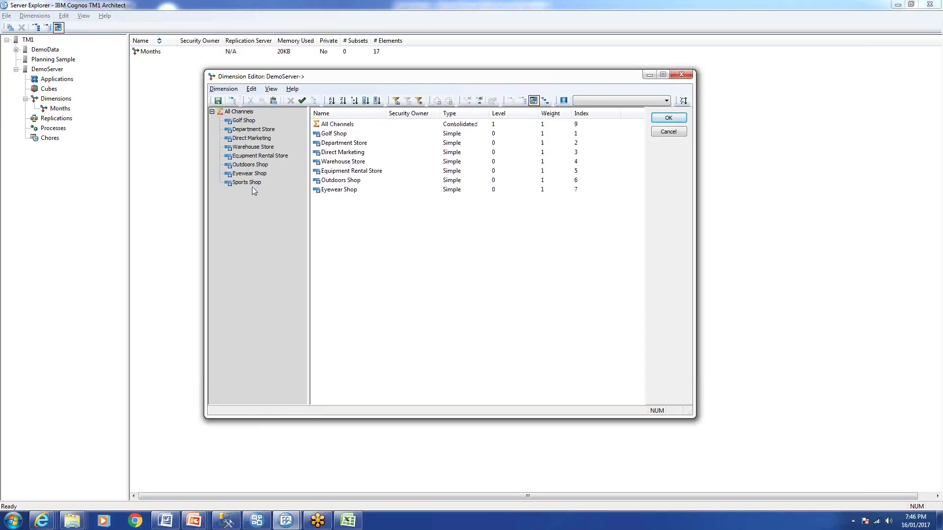
{"action": "left_click", "coordinate": [212, 111]}
{"action": "left_click", "coordinate": [212, 112]}
{"action": "left_click", "coordinate": [657, 122]}
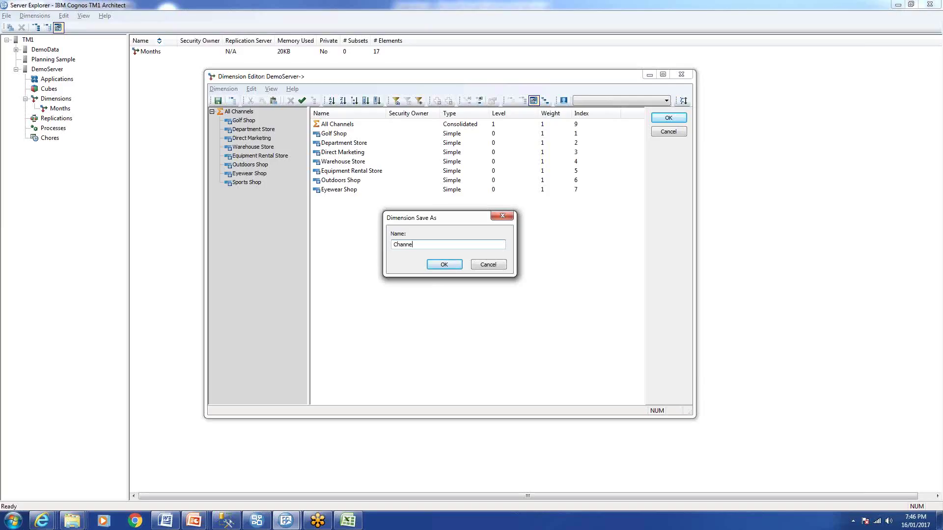
- Save the dimension as Channels and check it beside Months in the dimensions tree
{"action": "type", "text": "s"}
{"action": "left_click", "coordinate": [444, 264]}
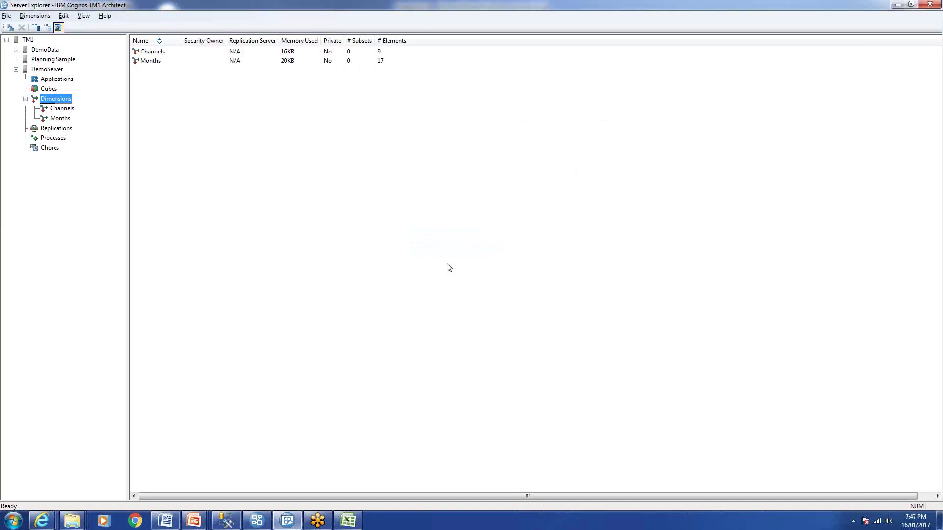
{"action": "left_click", "coordinate": [63, 109]}
{"action": "left_click", "coordinate": [61, 119]}
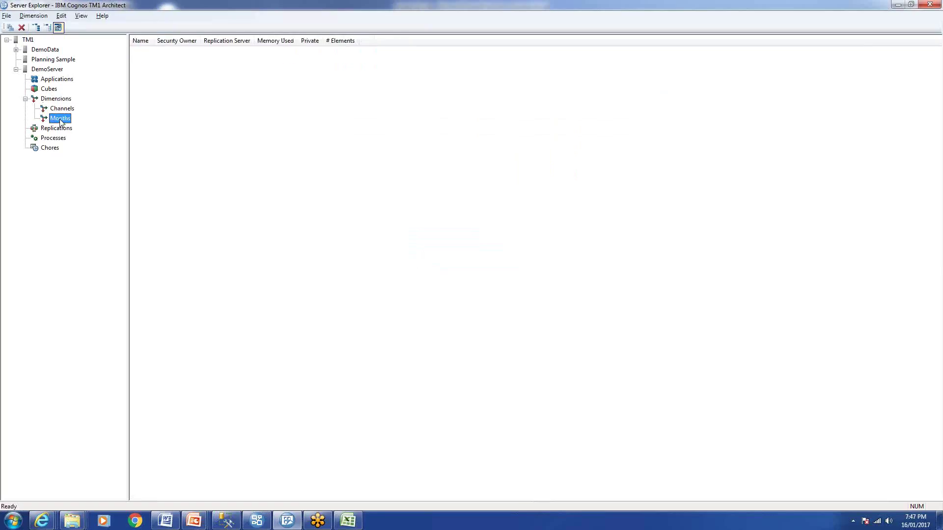
{"action": "left_click", "coordinate": [71, 110]}
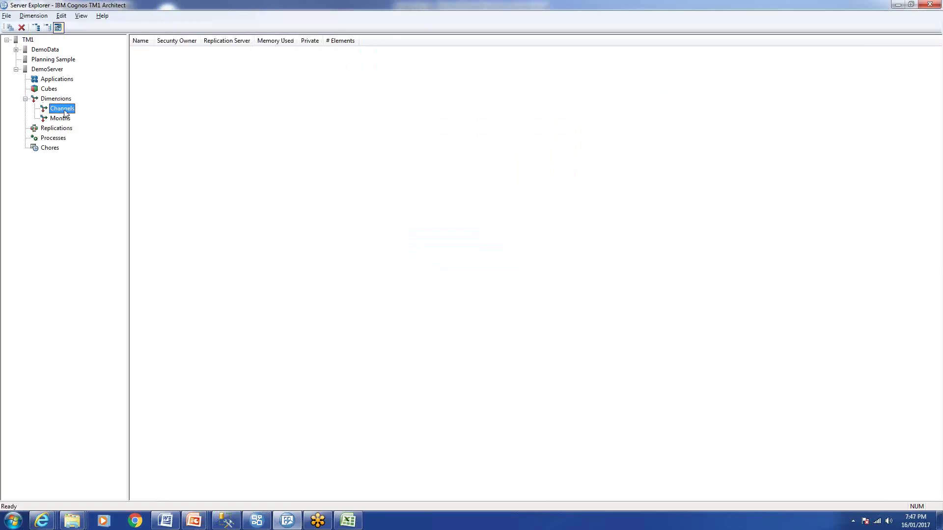
- Show DemoServer's Processes list and bring up the open file browser windows
{"action": "left_click", "coordinate": [127, 137]}
{"action": "left_click", "coordinate": [53, 139]}
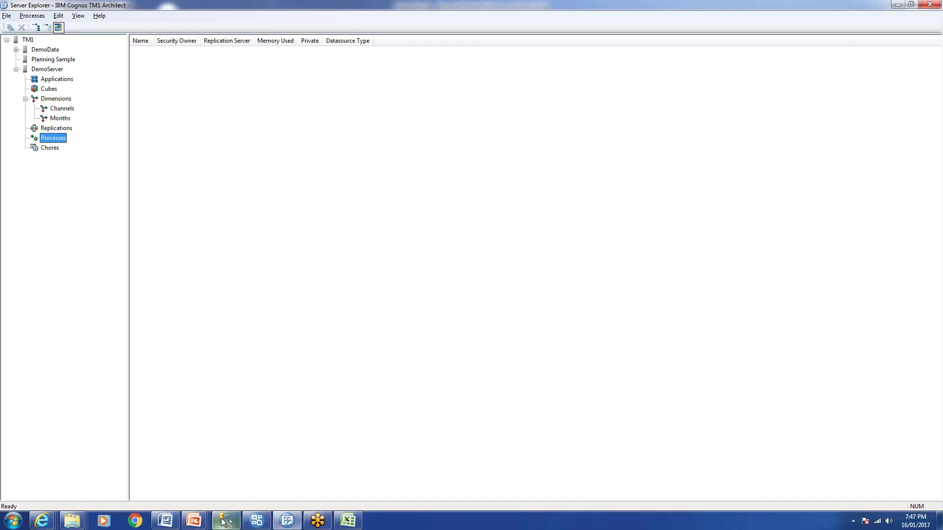
{"action": "left_click", "coordinate": [74, 521]}
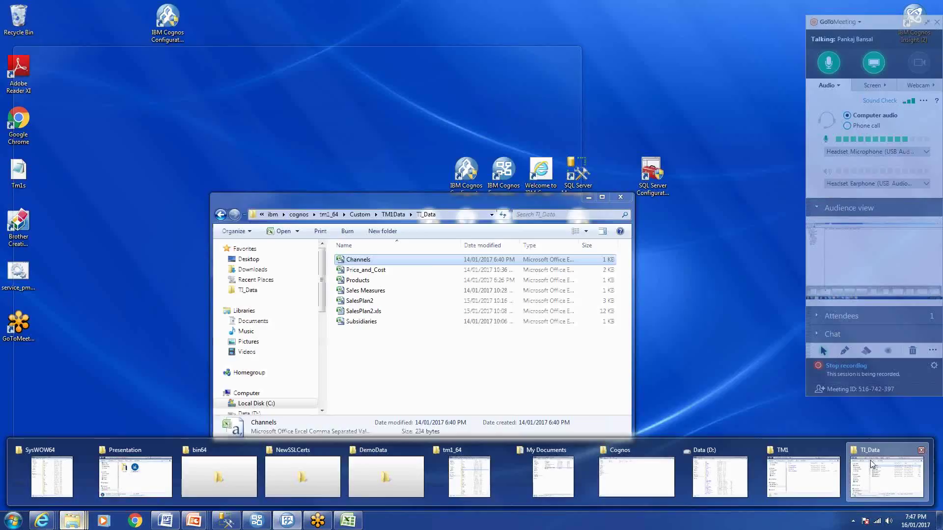
- Open Products.csv from the TI_Data folder in Excel
{"action": "left_click", "coordinate": [872, 464]}
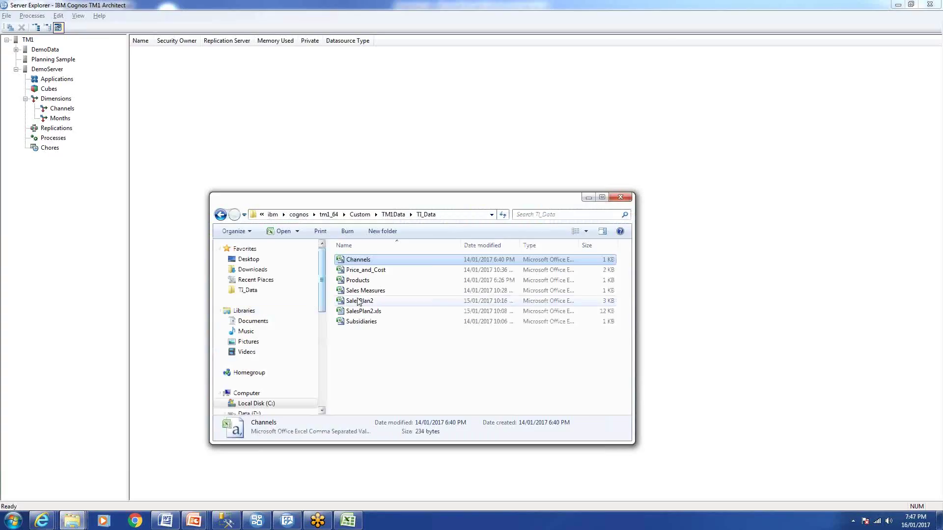
{"action": "left_click", "coordinate": [361, 283]}
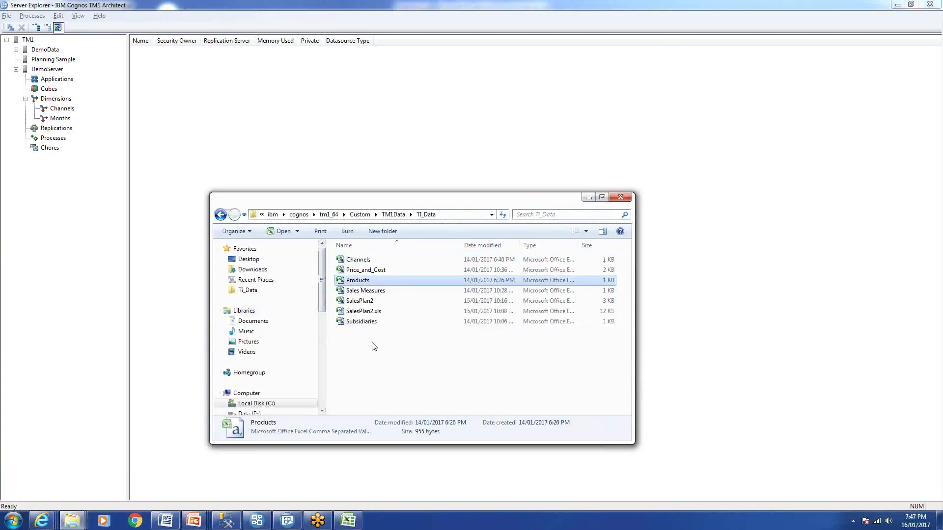
{"action": "double_click", "coordinate": [360, 280]}
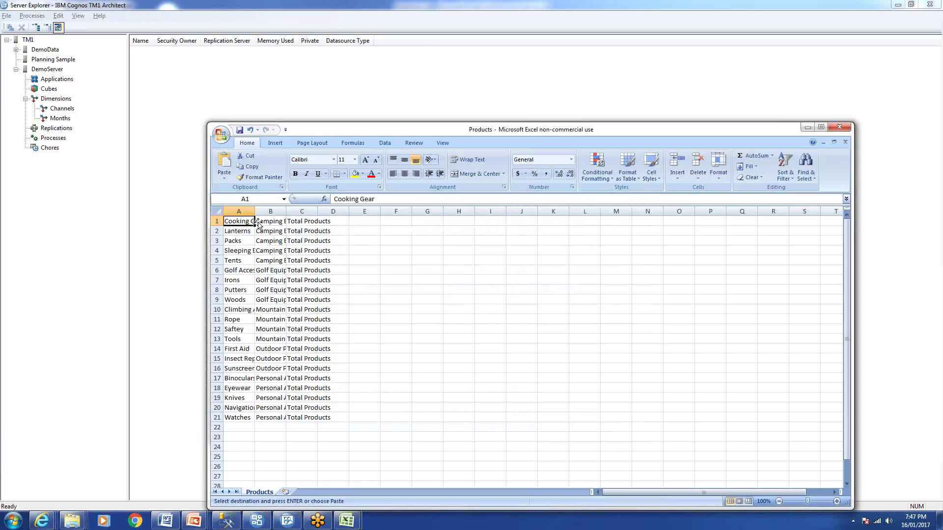
- Autofit columns A–C and review the item, category and Total Products values
{"action": "left_click_drag", "start_coordinate": [253, 208], "coordinate": [254, 209]}
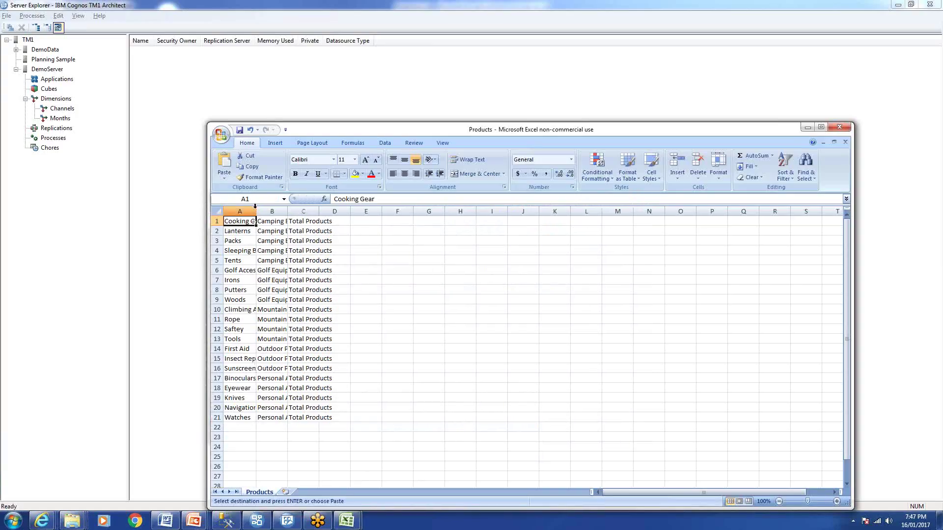
{"action": "left_click", "coordinate": [255, 209]}
{"action": "double_click", "coordinate": [255, 209]}
{"action": "double_click", "coordinate": [322, 209]}
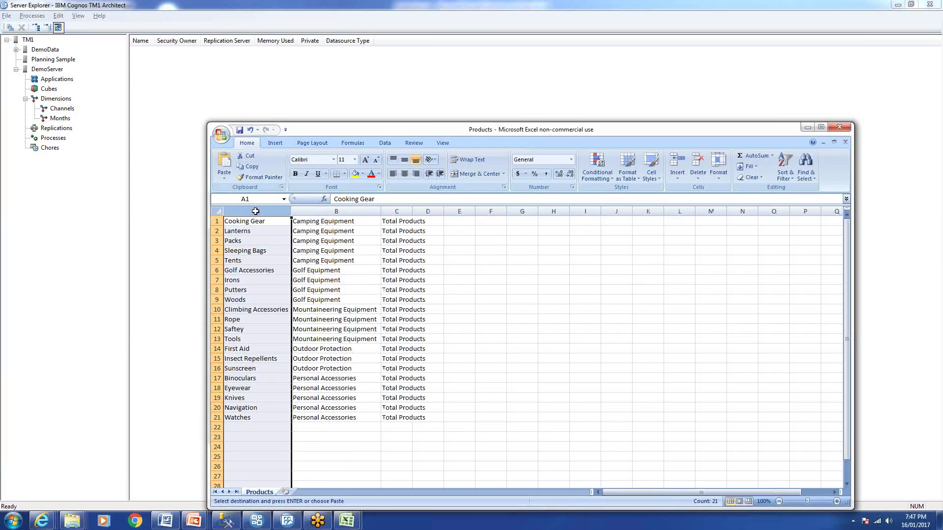
{"action": "double_click", "coordinate": [413, 211]}
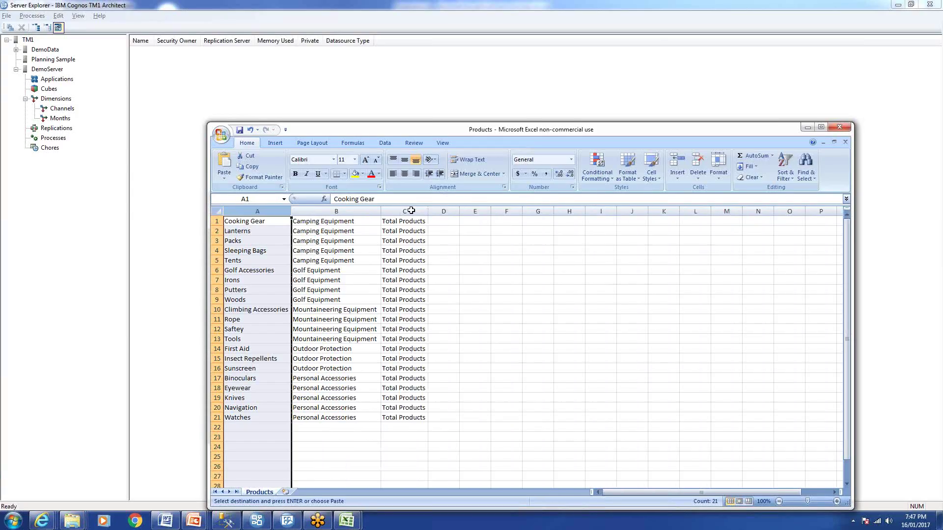
{"action": "left_click", "coordinate": [255, 230]}
{"action": "left_click", "coordinate": [319, 233]}
{"action": "left_click", "coordinate": [402, 223]}
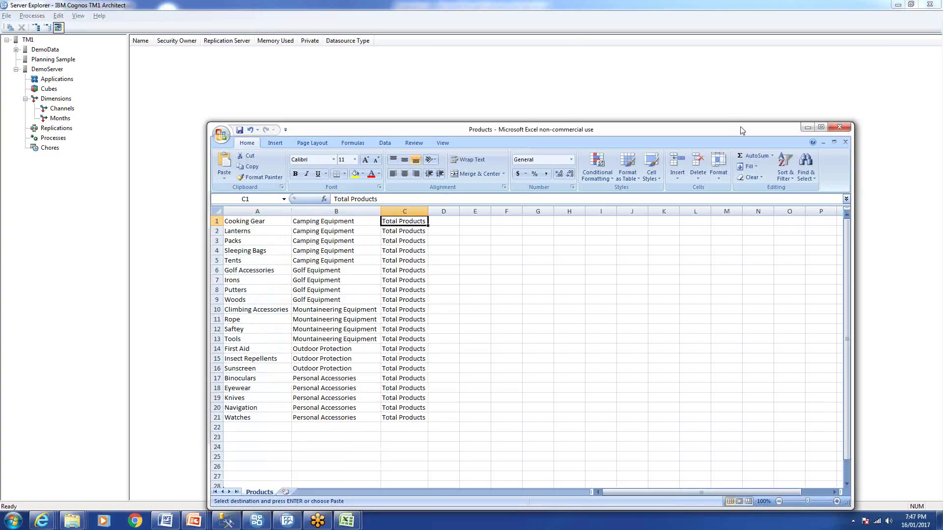
- Close the Products and Channels workbooks without saving
{"action": "left_click_drag", "start_coordinate": [762, 129], "coordinate": [645, 145]}
{"action": "left_click", "coordinate": [724, 143]}
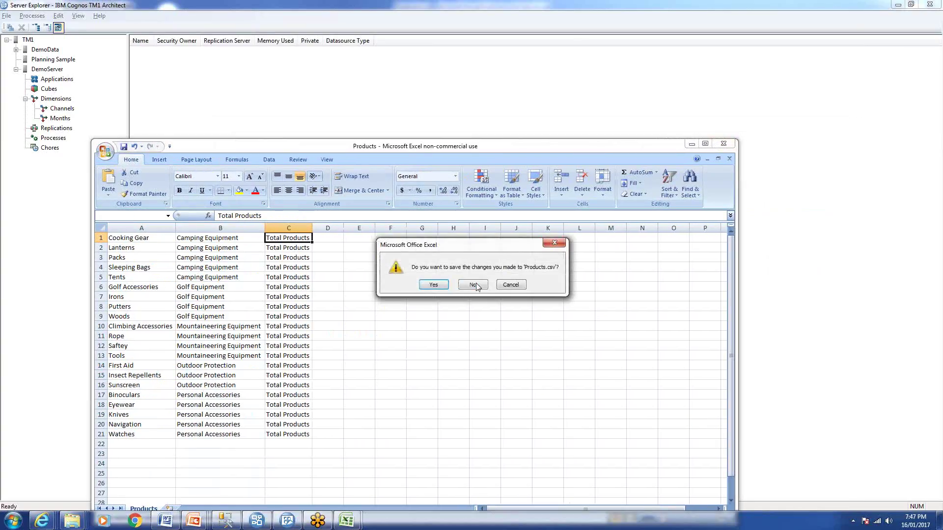
{"action": "left_click", "coordinate": [486, 284]}
{"action": "key", "text": "Escape"}
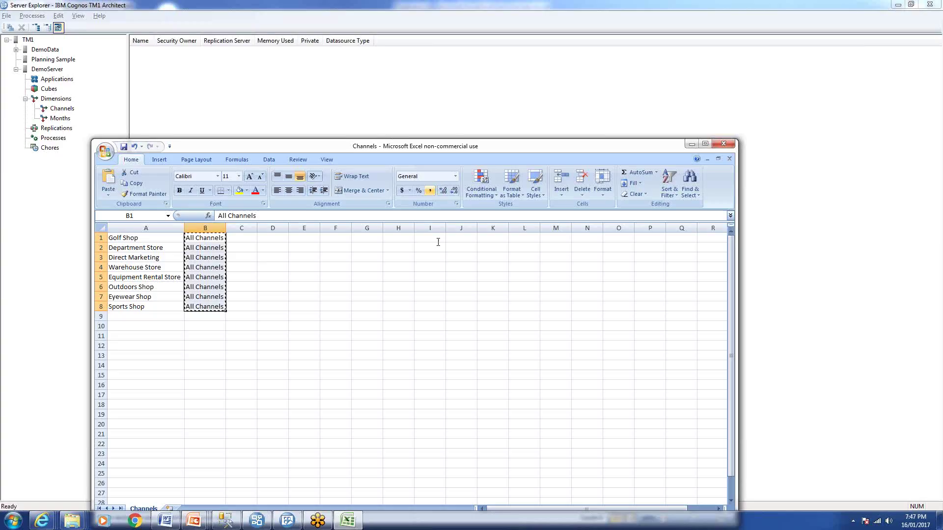
{"action": "left_click", "coordinate": [724, 143]}
{"action": "left_click", "coordinate": [464, 288]}
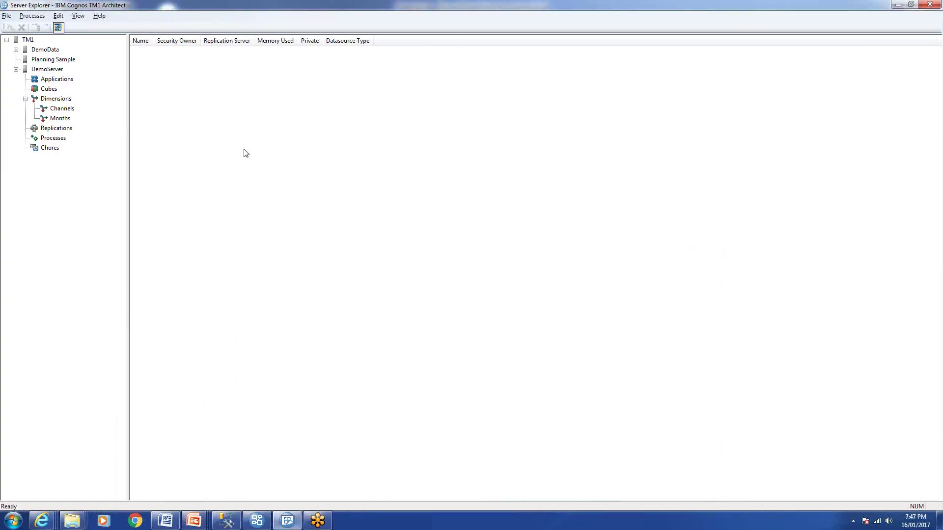
- Create a new TurboIntegrator process from the server's Processes
{"action": "left_click", "coordinate": [53, 139]}
{"action": "right_click", "coordinate": [53, 141]}
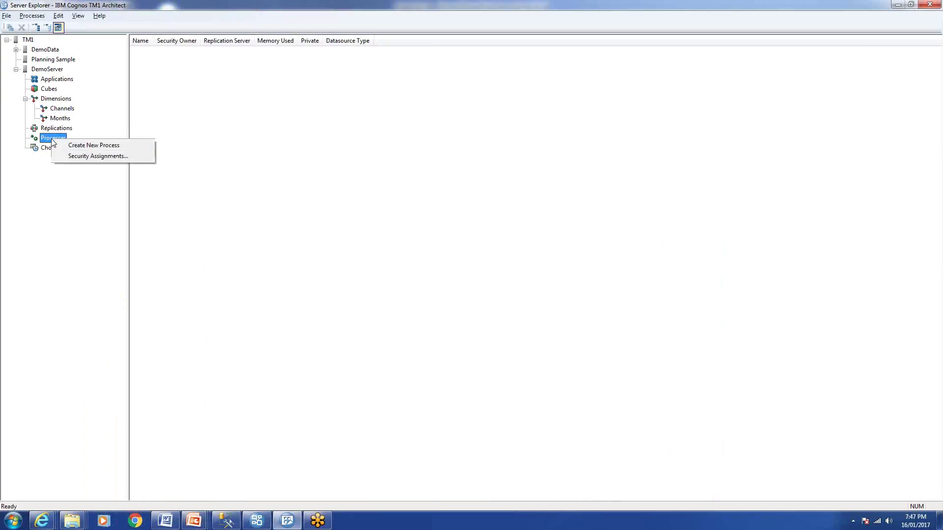
{"action": "left_click", "coordinate": [90, 144]}
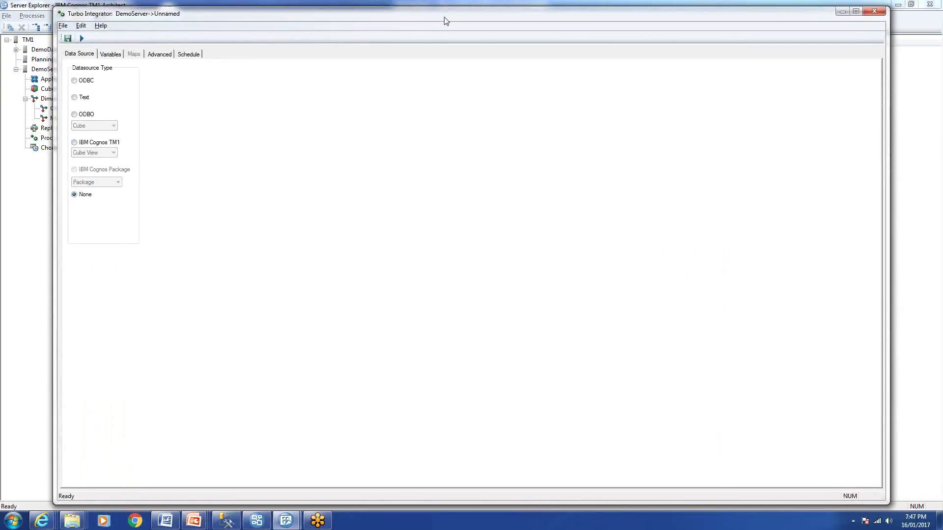
- Choose Text as the data source and bring the Turbo Integrator window fully on screen
{"action": "left_click_drag", "start_coordinate": [444, 19], "coordinate": [435, 55]}
{"action": "left_click", "coordinate": [76, 132]}
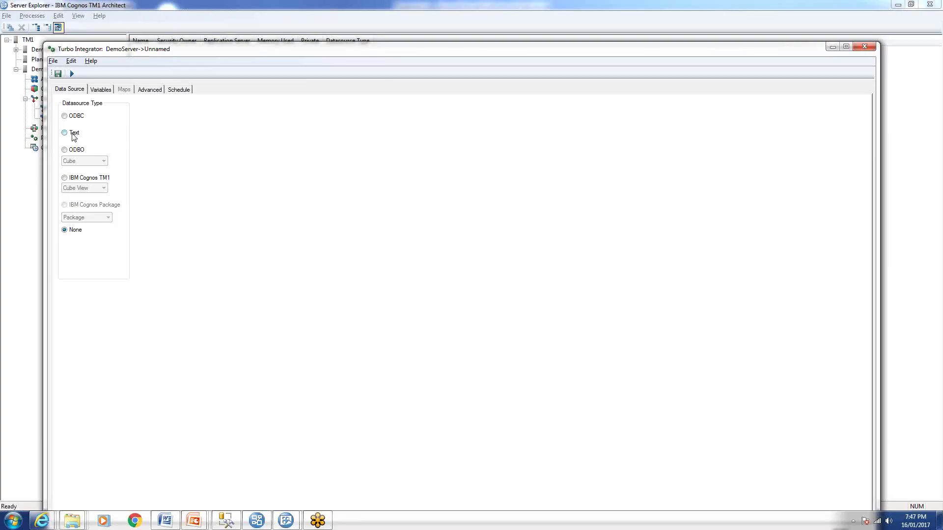
{"action": "left_click_drag", "start_coordinate": [781, 55], "coordinate": [654, 74]}
{"action": "left_click_drag", "start_coordinate": [748, 81], "coordinate": [538, 105]}
{"action": "left_click_drag", "start_coordinate": [463, 68], "coordinate": [658, 31]}
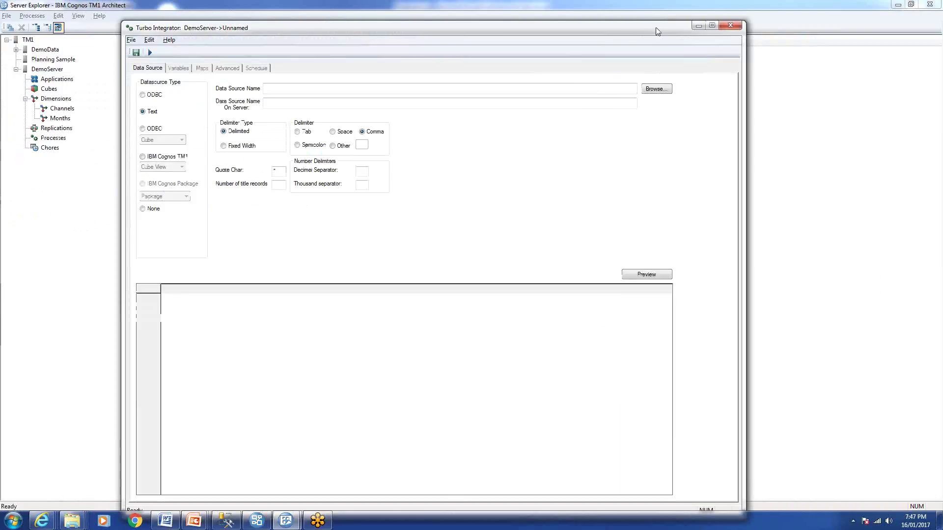
{"action": "key", "text": "alt+F4"}
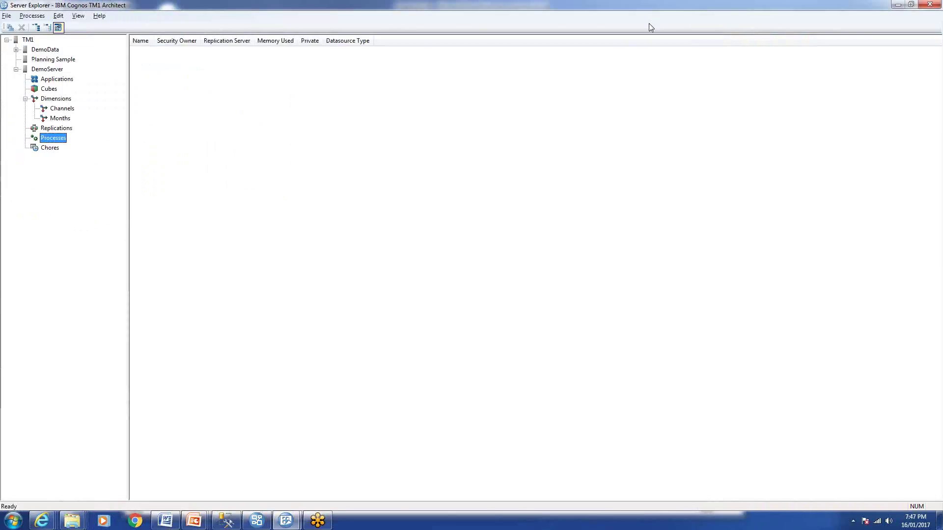
{"action": "left_click", "coordinate": [285, 520]}
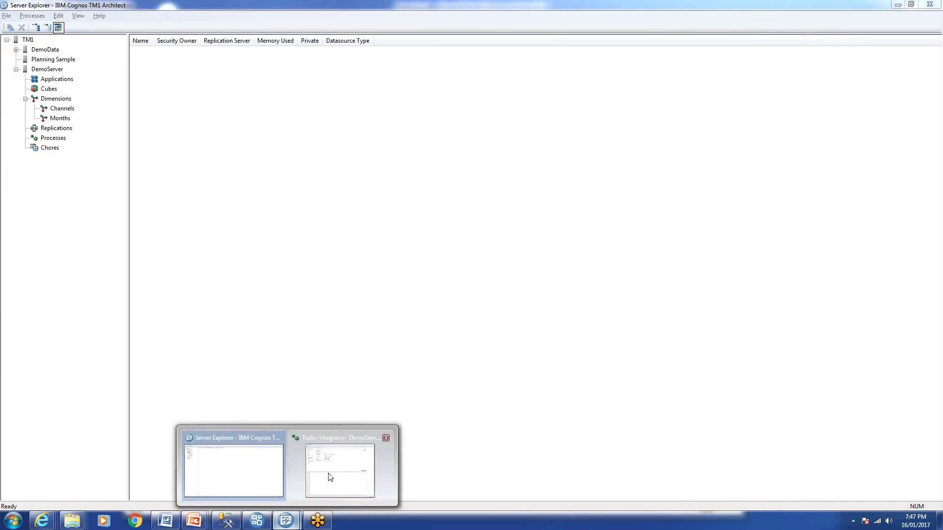
{"action": "left_click", "coordinate": [330, 478]}
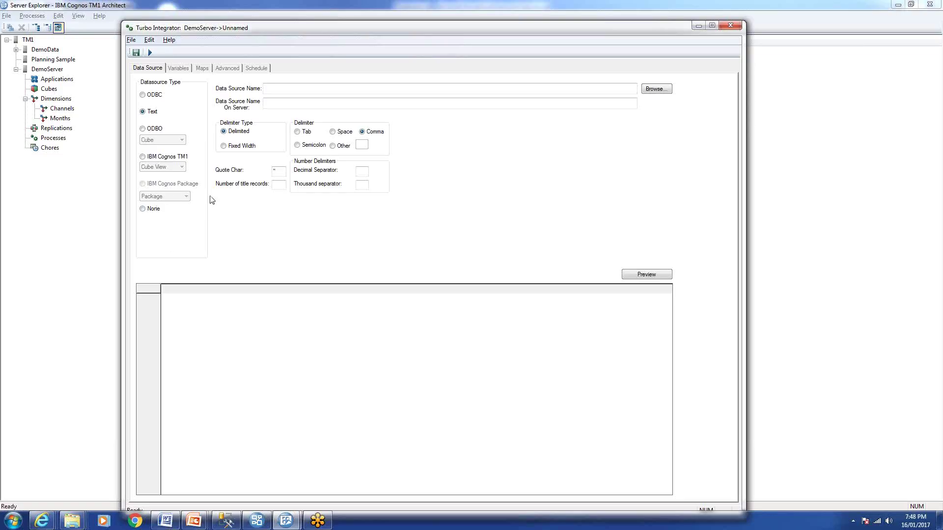
- Look through the Variables, Advanced and Schedule tabs, reselect Text, and browse for the source file
{"action": "left_click", "coordinate": [142, 209]}
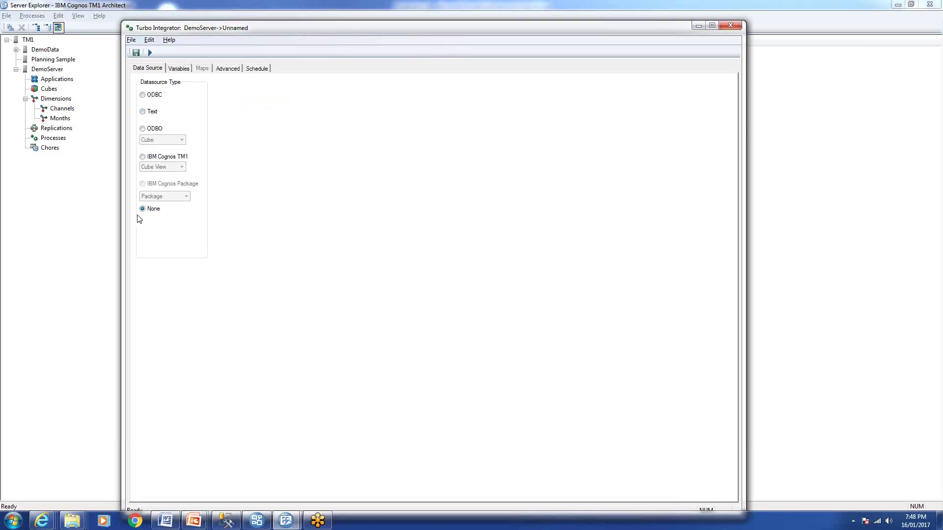
{"action": "left_click", "coordinate": [175, 70]}
{"action": "left_click", "coordinate": [232, 71]}
{"action": "left_click", "coordinate": [269, 70]}
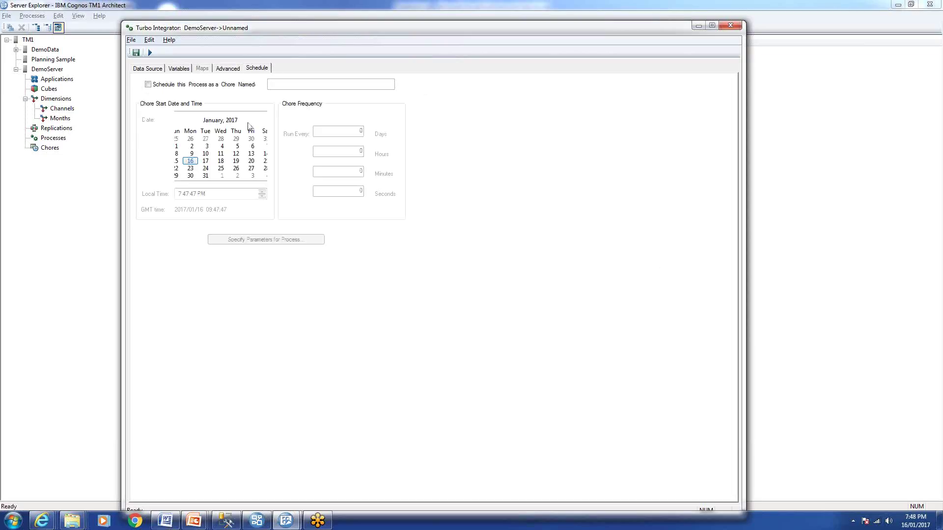
{"action": "left_click", "coordinate": [230, 70]}
{"action": "left_click", "coordinate": [185, 71]}
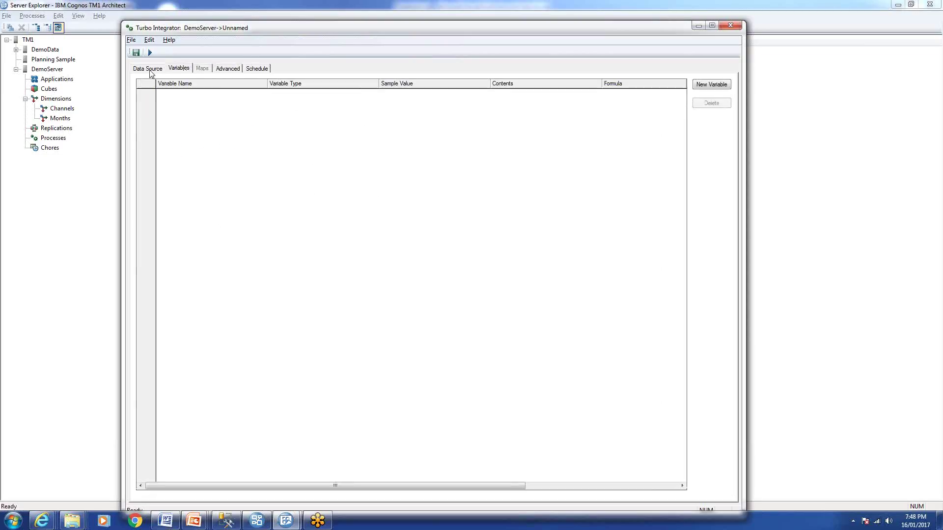
{"action": "left_click", "coordinate": [150, 71]}
{"action": "left_click", "coordinate": [142, 112]}
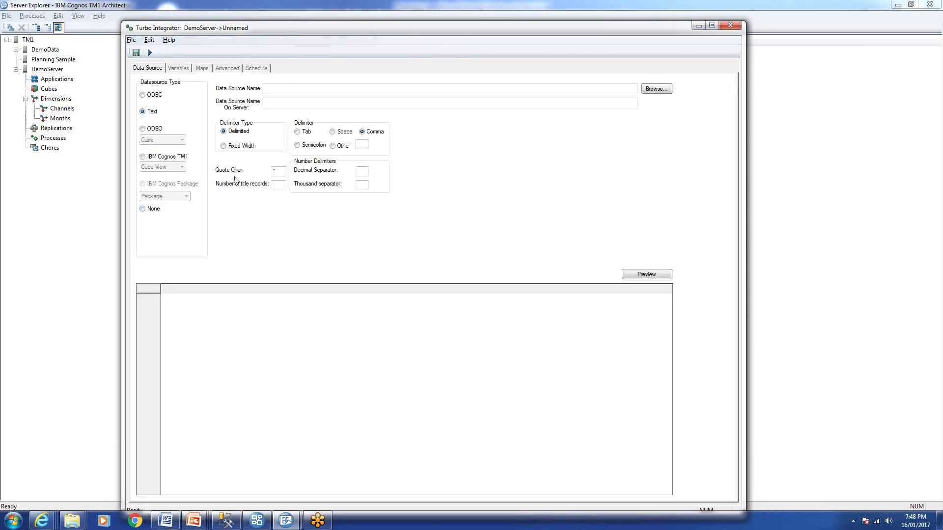
{"action": "left_click", "coordinate": [656, 89]}
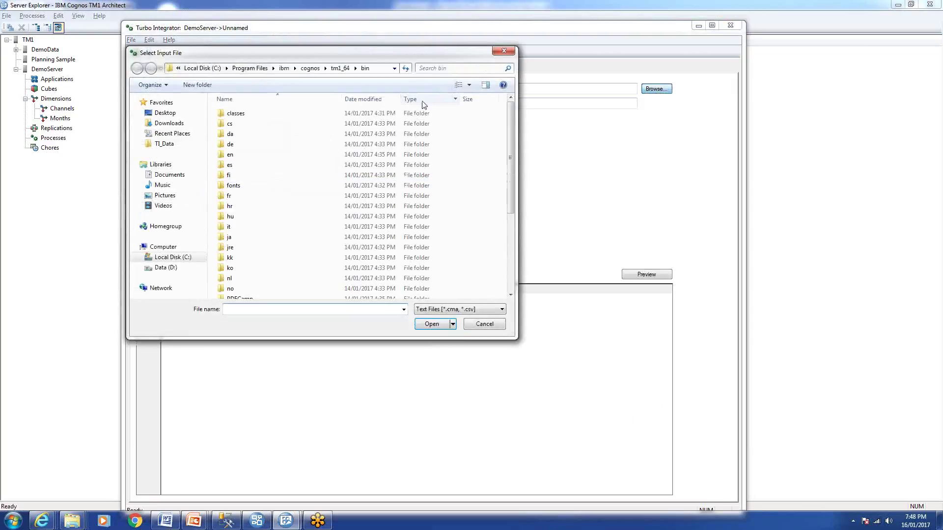
- Pick Products.csv from C:\Program Files\ibm\cognos\tm1_64\Custom\TM1Data\TI_Data and dismiss the warning
{"action": "left_click", "coordinate": [170, 259]}
{"action": "double_click", "coordinate": [241, 170]}
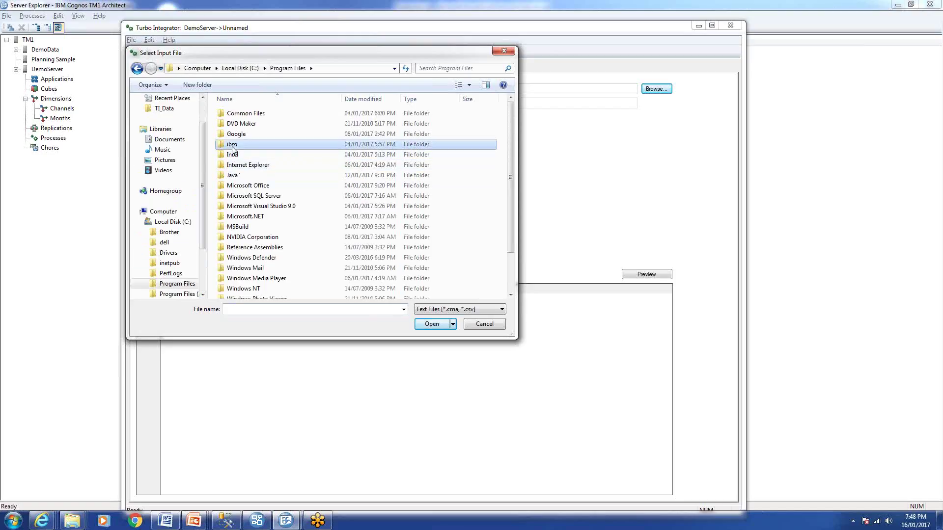
{"action": "double_click", "coordinate": [232, 144]}
{"action": "double_click", "coordinate": [235, 116]}
{"action": "double_click", "coordinate": [238, 125]}
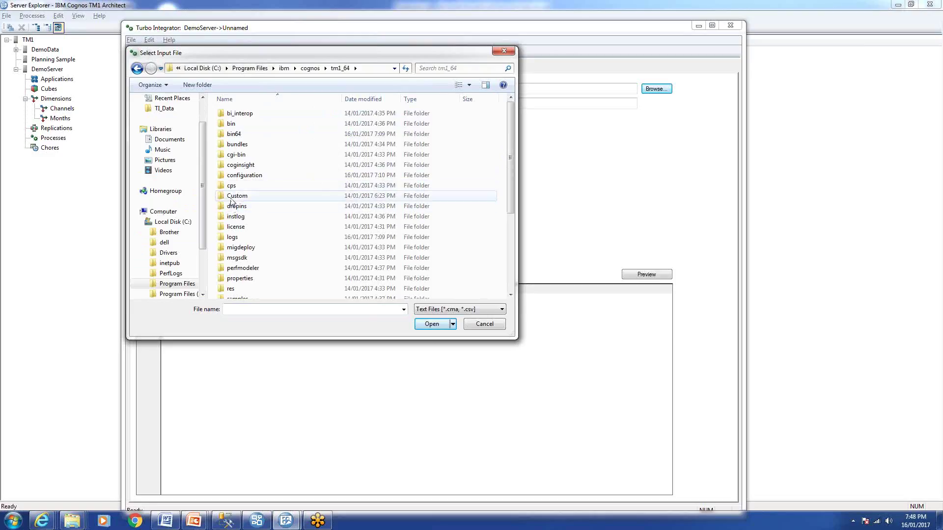
{"action": "double_click", "coordinate": [234, 196]}
{"action": "double_click", "coordinate": [238, 116]}
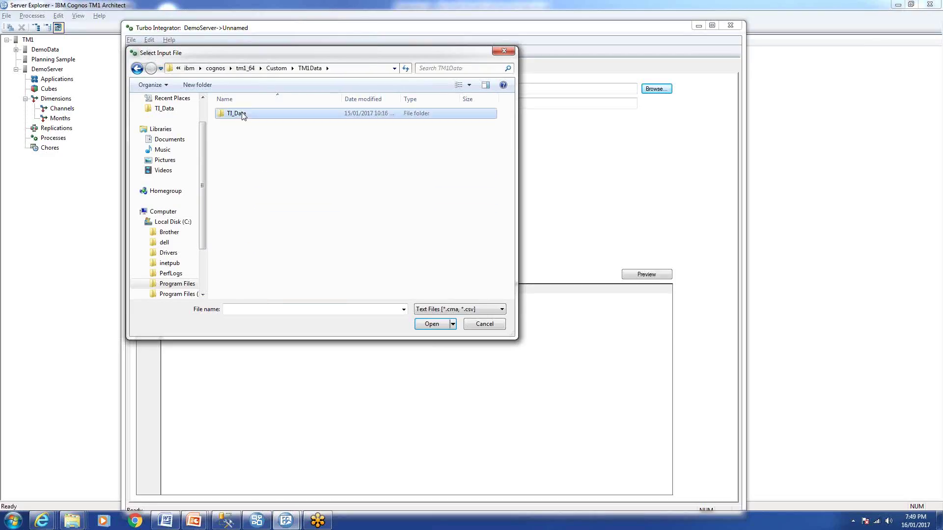
{"action": "double_click", "coordinate": [238, 115]}
{"action": "left_click", "coordinate": [240, 136]}
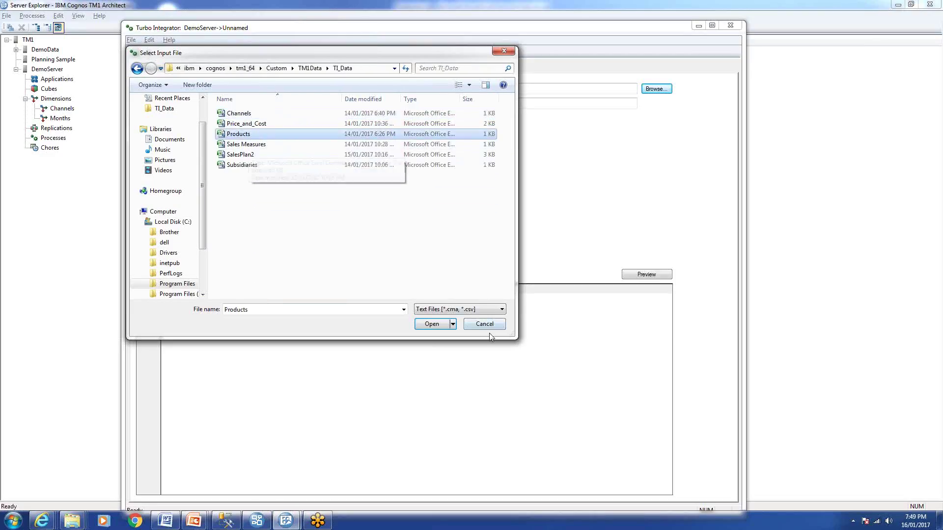
{"action": "left_click", "coordinate": [445, 324]}
{"action": "left_click", "coordinate": [434, 304]}
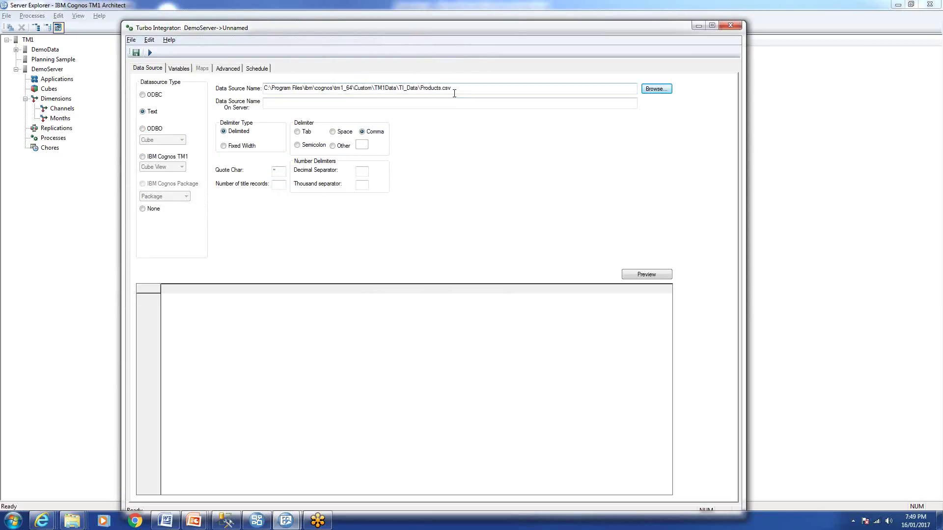
- Copy the data source path into the Data Source Name On Server field
{"action": "left_click_drag", "start_coordinate": [455, 91], "coordinate": [251, 97]}
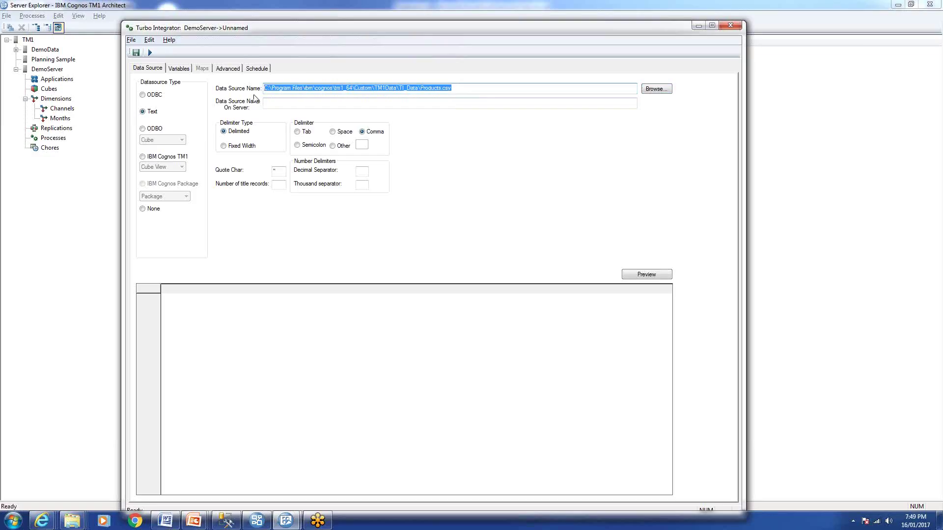
{"action": "key", "text": "ctrl+c"}
{"action": "left_click", "coordinate": [309, 103]}
{"action": "key", "text": "ctrl+v"}
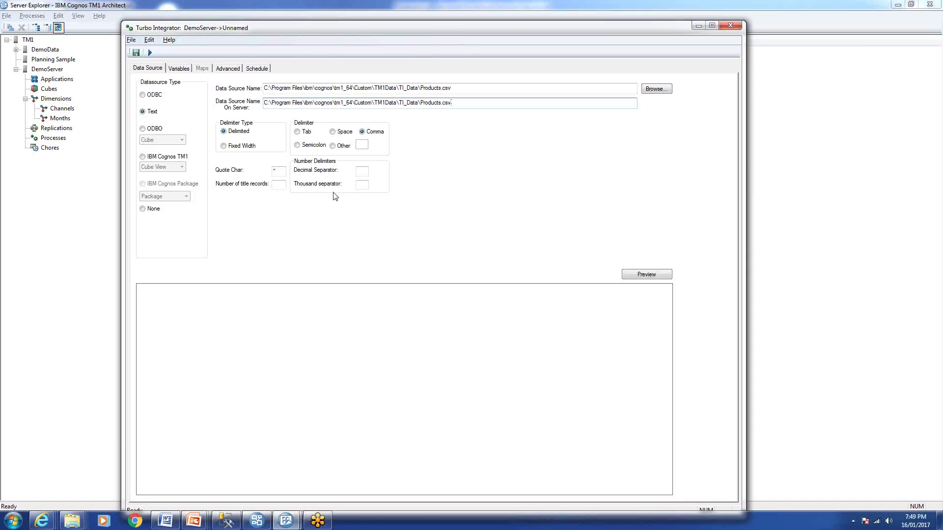
- Preview Products.csv, try 1 title record, then re-preview with no title record
{"action": "left_click", "coordinate": [644, 274]}
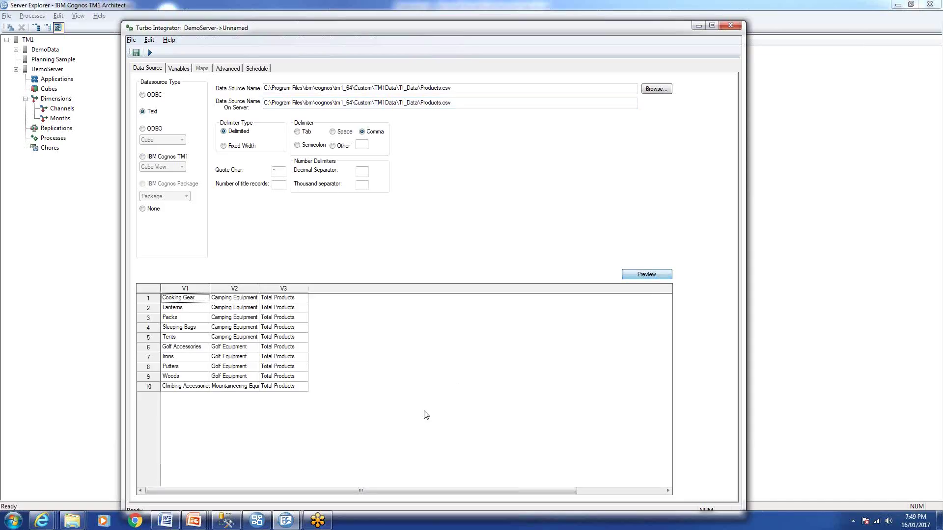
{"action": "left_click_drag", "start_coordinate": [208, 286], "coordinate": [379, 289]}
{"action": "left_click", "coordinate": [206, 327]}
{"action": "left_click", "coordinate": [276, 328]}
{"action": "left_click", "coordinate": [326, 329]}
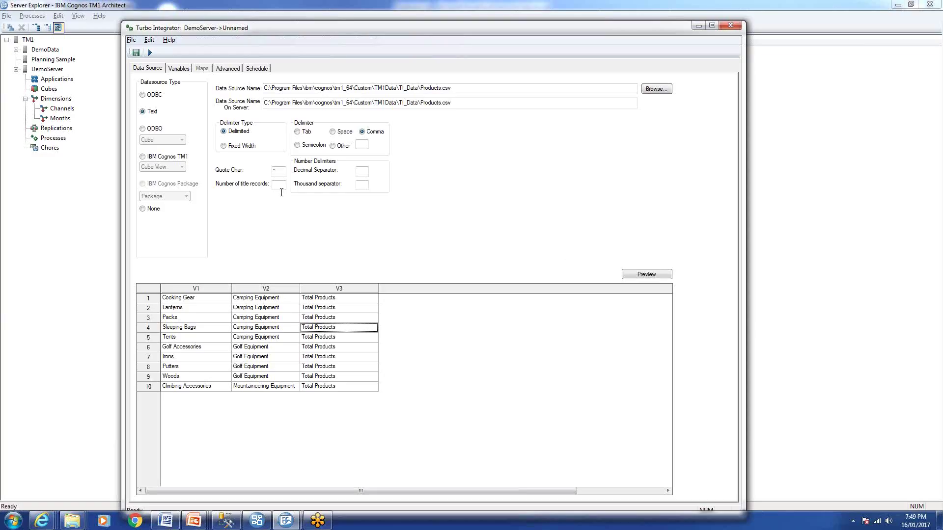
{"action": "type", "text": "1"}
{"action": "left_click", "coordinate": [652, 275]}
{"action": "double_click", "coordinate": [276, 185]}
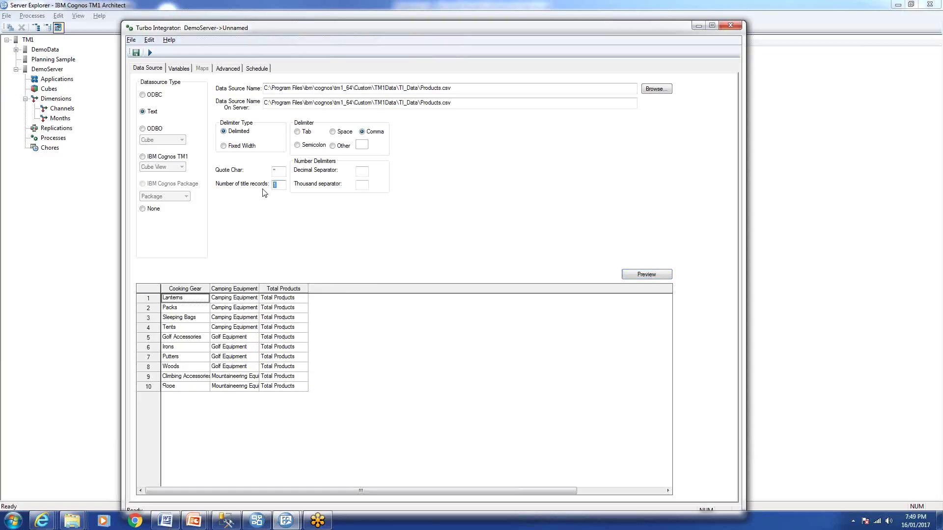
{"action": "left_click", "coordinate": [650, 274]}
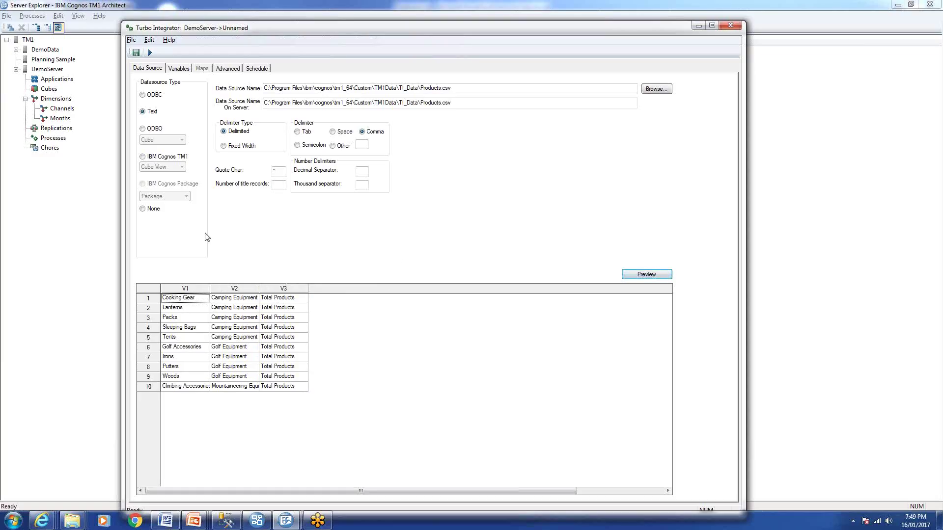
- Test Tab, Space and Semicolon delimiters and settle on Comma
{"action": "left_click", "coordinate": [309, 133]}
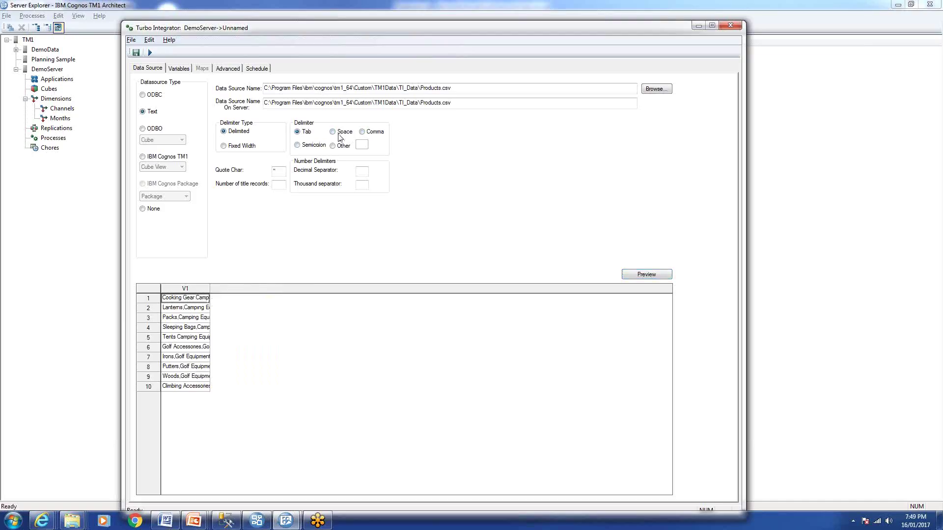
{"action": "left_click", "coordinate": [334, 133]}
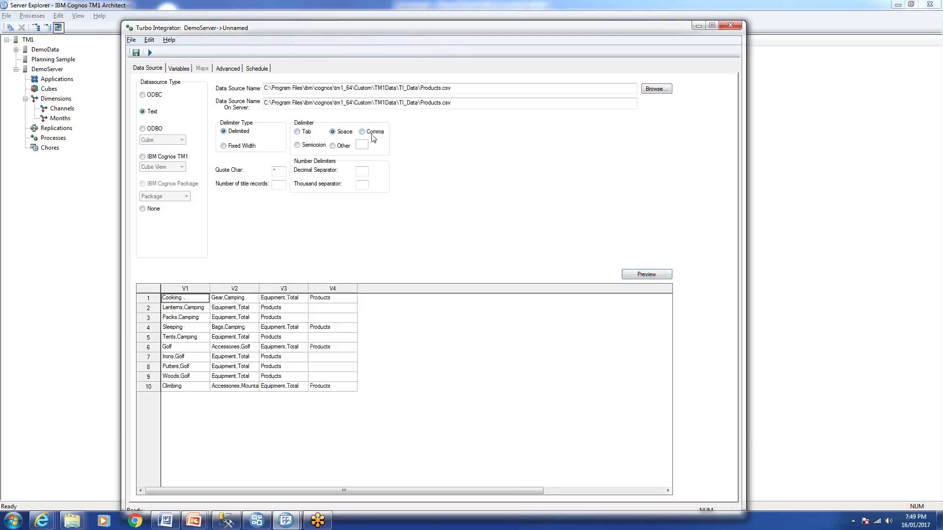
{"action": "left_click", "coordinate": [363, 133]}
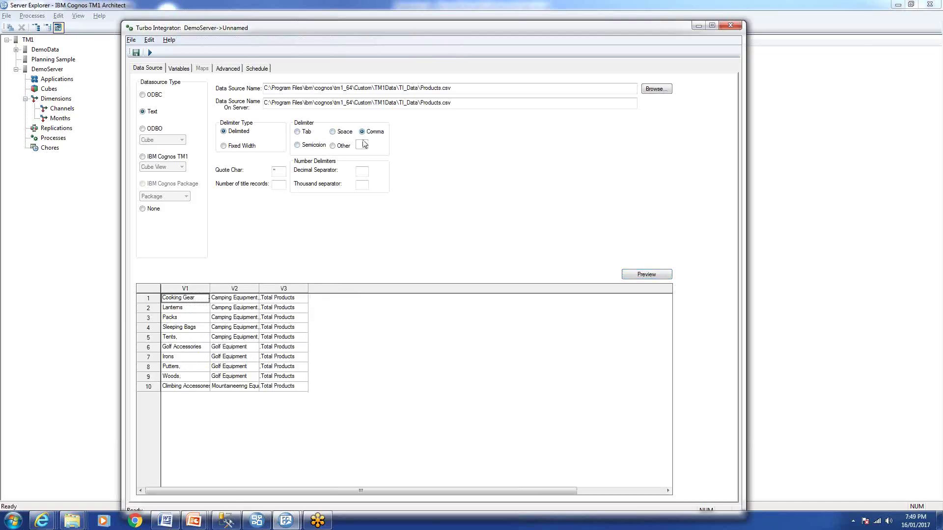
{"action": "left_click", "coordinate": [319, 146]}
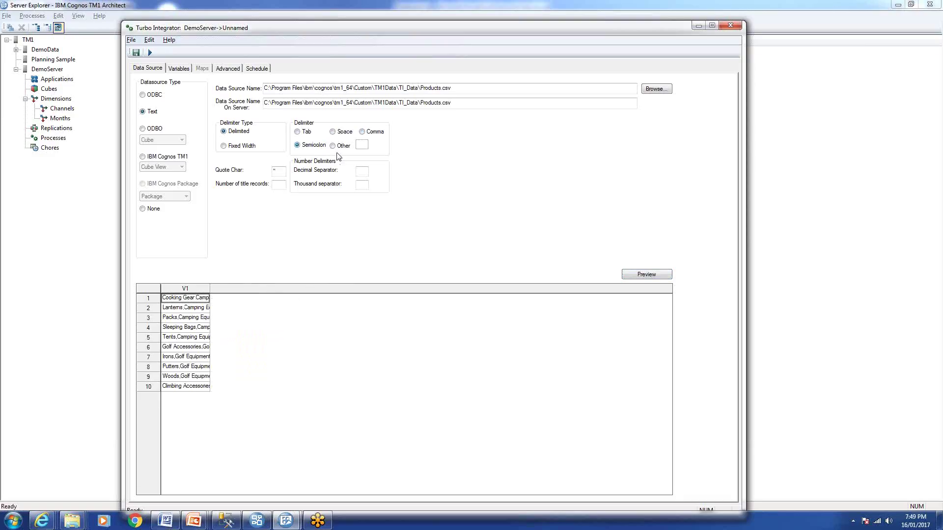
{"action": "left_click", "coordinate": [362, 132]}
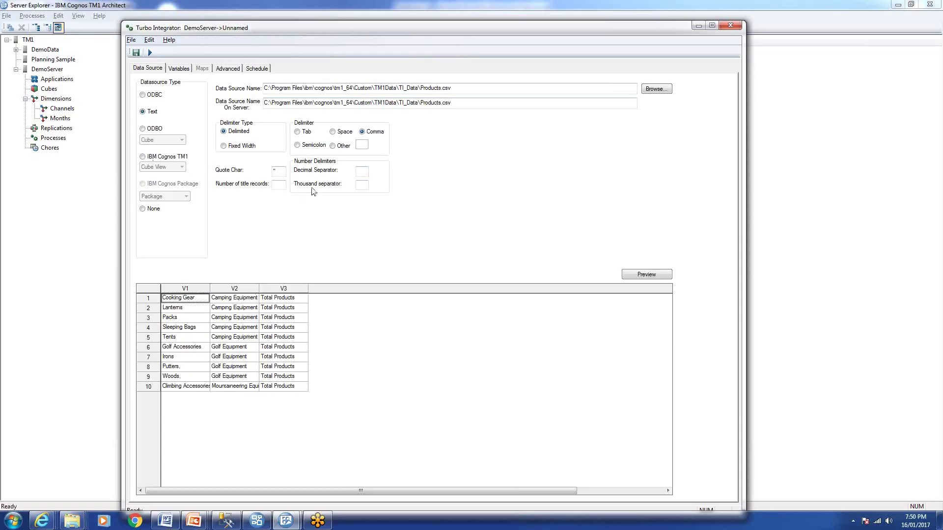
- Review the V1–V3 variable names, types and sample values on the Variables tab
{"action": "left_click", "coordinate": [179, 69]}
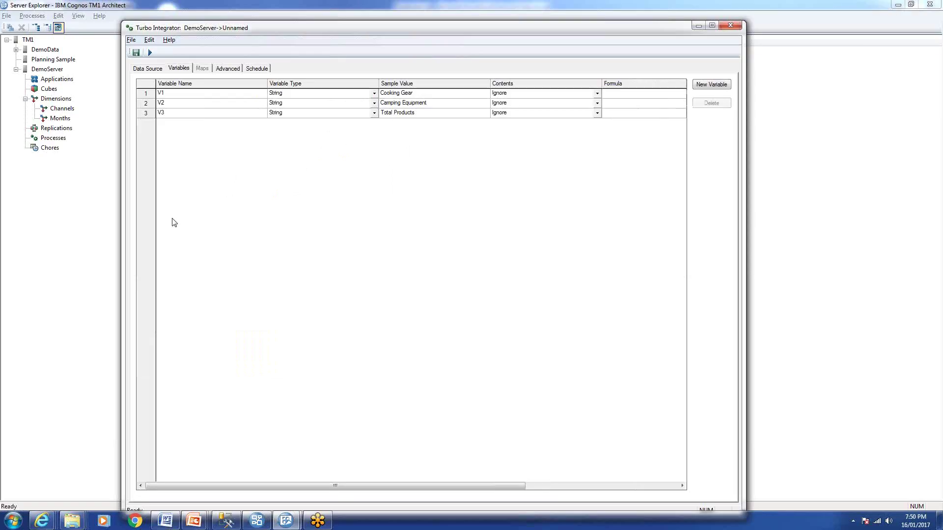
{"action": "left_click", "coordinate": [187, 94]}
{"action": "left_click", "coordinate": [192, 104]}
{"action": "left_click", "coordinate": [195, 114]}
{"action": "left_click", "coordinate": [198, 95]}
{"action": "key", "text": "Down"}
{"action": "left_click", "coordinate": [200, 116]}
{"action": "left_click", "coordinate": [210, 95]}
{"action": "left_click", "coordinate": [211, 104]}
{"action": "left_click", "coordinate": [208, 116]}
{"action": "left_click", "coordinate": [211, 103]}
{"action": "left_click", "coordinate": [213, 94]}
{"action": "left_click", "coordinate": [215, 113]}
{"action": "left_click", "coordinate": [324, 95]}
{"action": "left_click", "coordinate": [318, 105]}
{"action": "left_click", "coordinate": [319, 115]}
{"action": "left_click", "coordinate": [429, 96]}
{"action": "left_click", "coordinate": [431, 105]}
{"action": "left_click", "coordinate": [431, 115]}
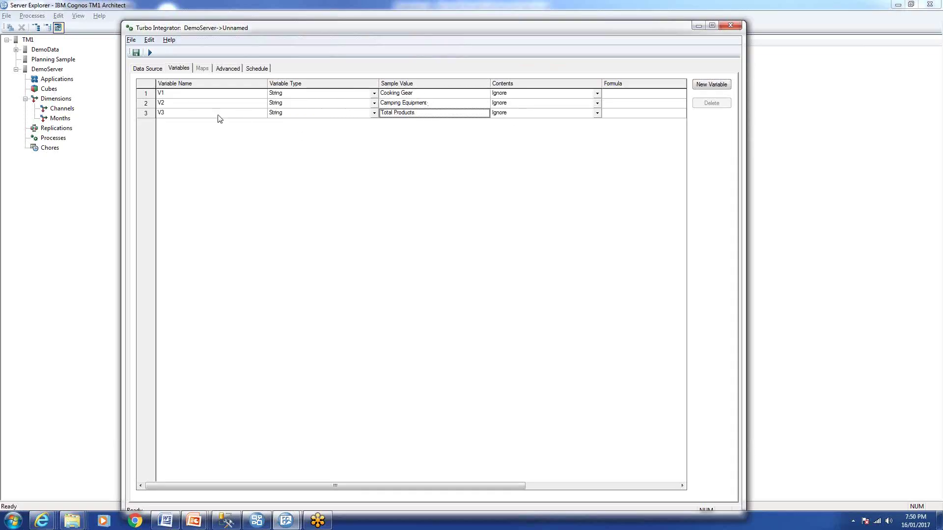
- Rename the variables to vProduct, vProductType and vTotalProduct
{"action": "left_click", "coordinate": [190, 94]}
{"action": "left_click", "coordinate": [190, 94]}
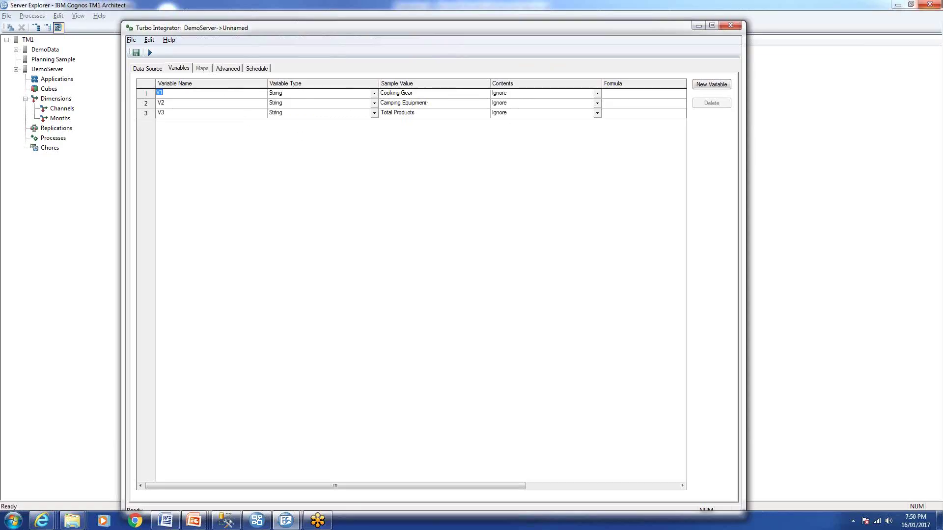
{"action": "type", "text": "v"}
{"action": "left_click", "coordinate": [186, 104]}
{"action": "left_click", "coordinate": [186, 104]}
{"action": "type", "text": "v"}
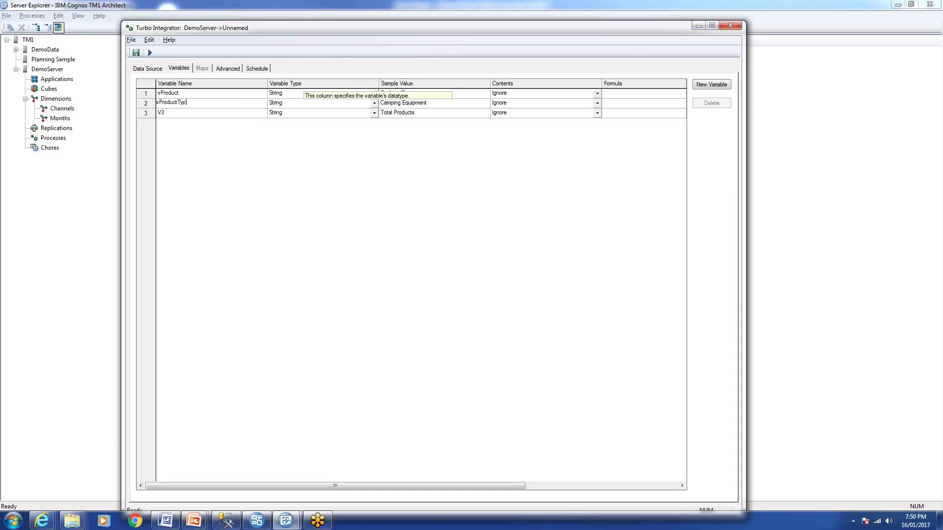
{"action": "left_click", "coordinate": [170, 114]}
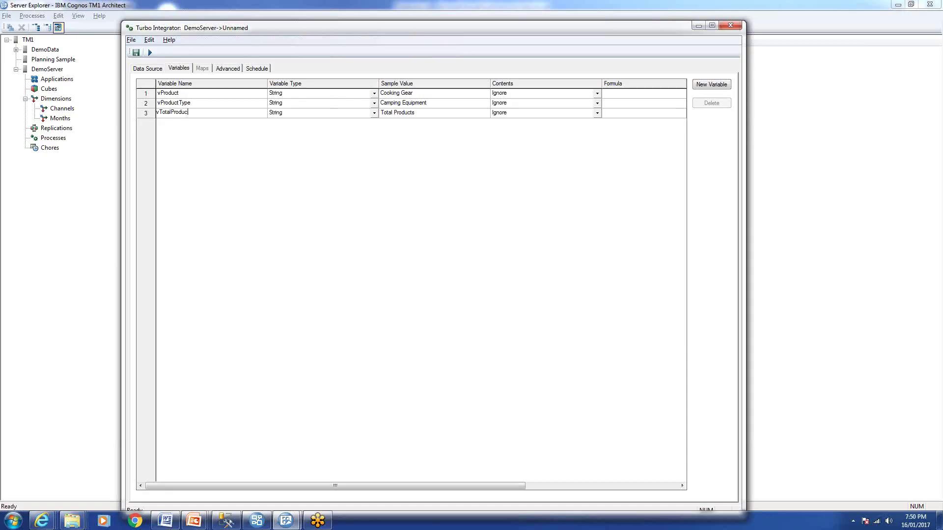
{"action": "key", "text": "Return"}
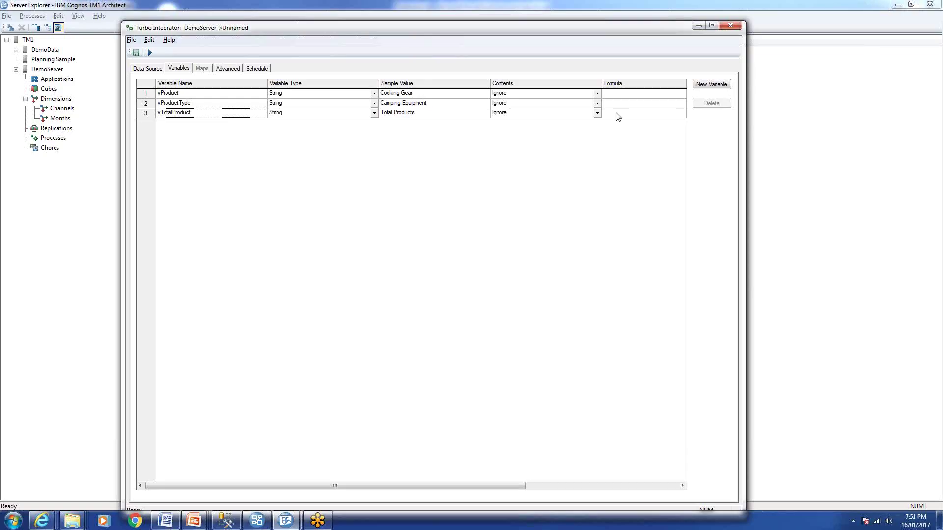
{"action": "left_click", "coordinate": [374, 94]}
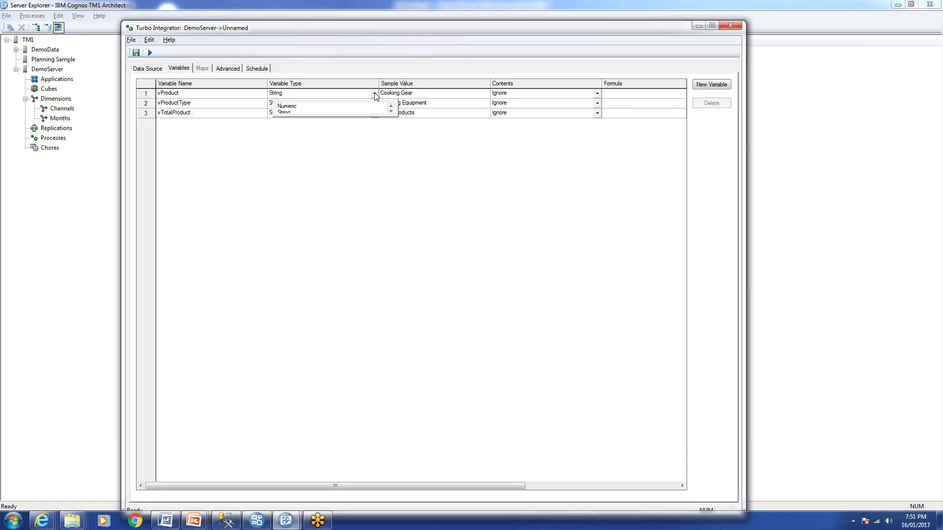
{"action": "left_click_drag", "start_coordinate": [398, 116], "coordinate": [402, 139]}
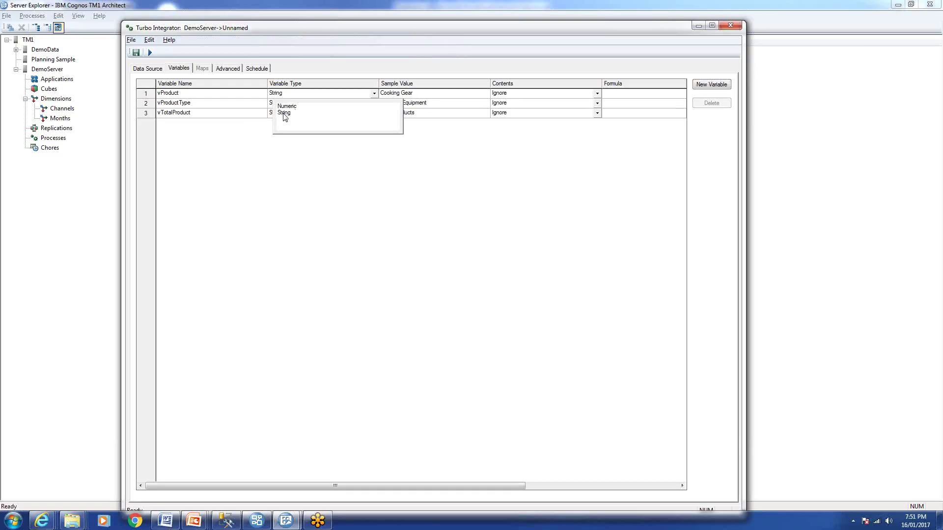
{"action": "left_click", "coordinate": [256, 139]}
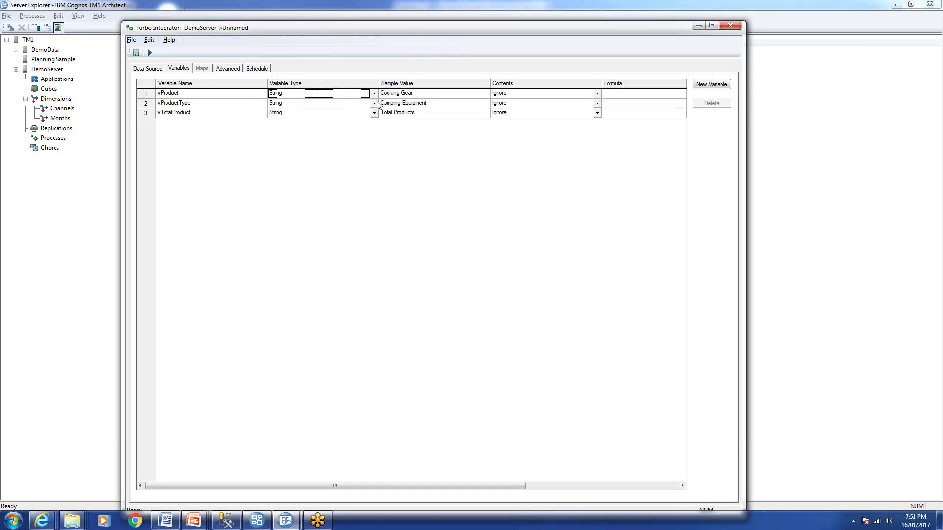
{"action": "left_click", "coordinate": [374, 104]}
{"action": "left_click", "coordinate": [300, 116]}
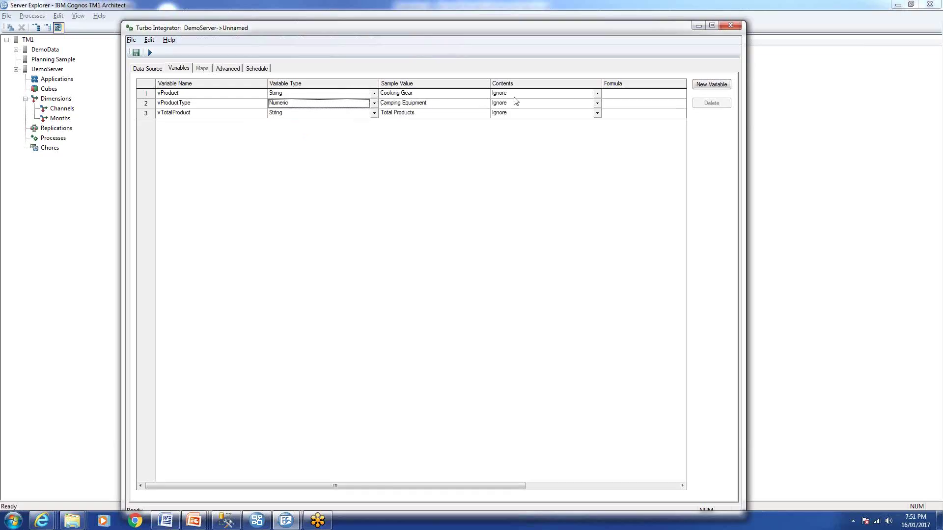
{"action": "left_click", "coordinate": [374, 93]}
{"action": "left_click", "coordinate": [299, 105]}
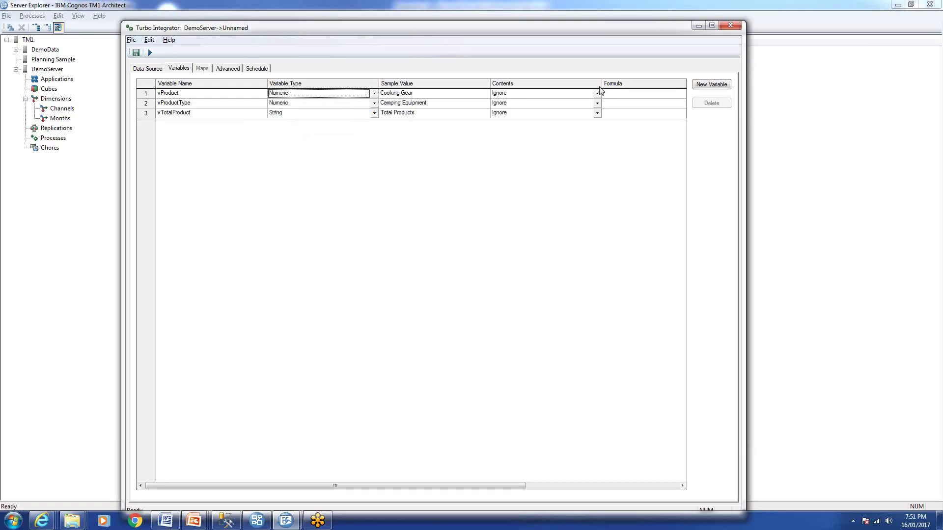
{"action": "left_click", "coordinate": [598, 93]}
{"action": "left_click", "coordinate": [510, 118]}
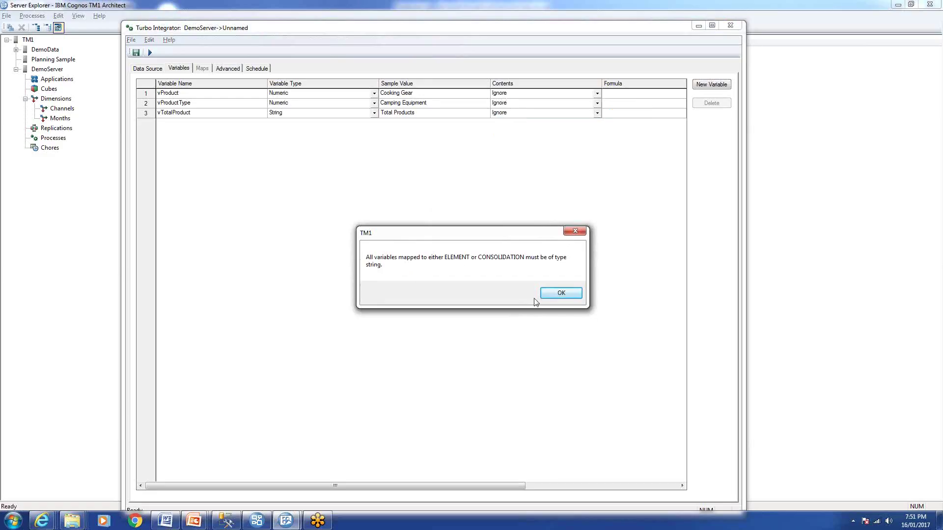
{"action": "left_click", "coordinate": [563, 292]}
{"action": "left_click", "coordinate": [375, 102]}
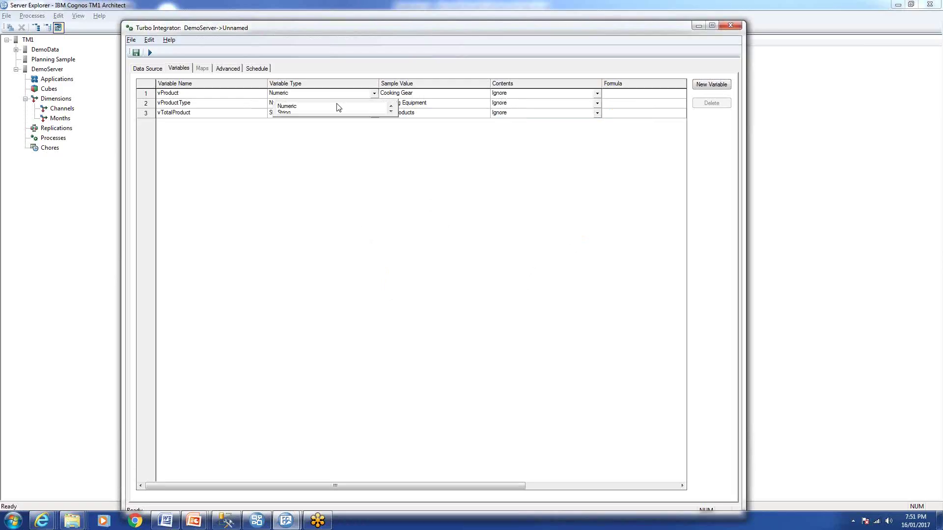
{"action": "left_click", "coordinate": [288, 113]}
{"action": "left_click", "coordinate": [374, 103]}
{"action": "left_click", "coordinate": [288, 122]}
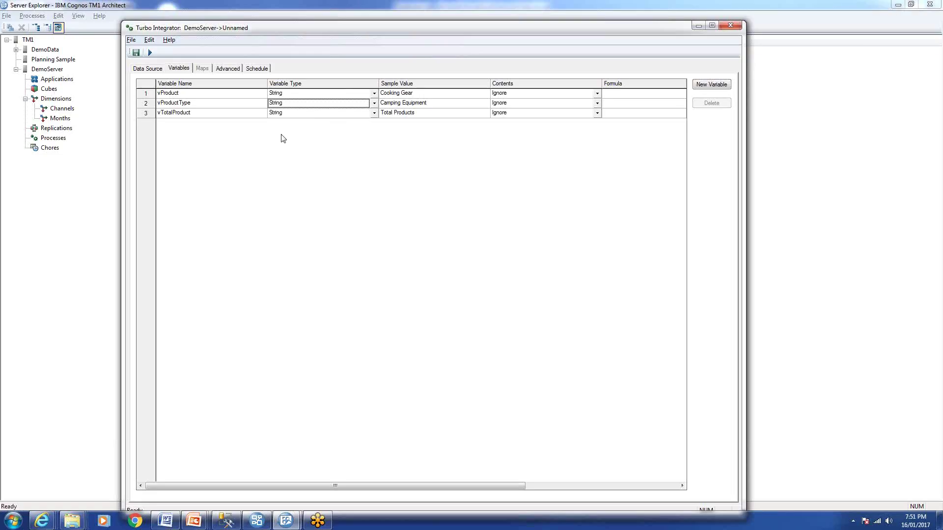
- Set vProduct's Contents to Element and the other two to Consolidation, then view Maps > Dimensions
{"action": "left_click", "coordinate": [598, 103]}
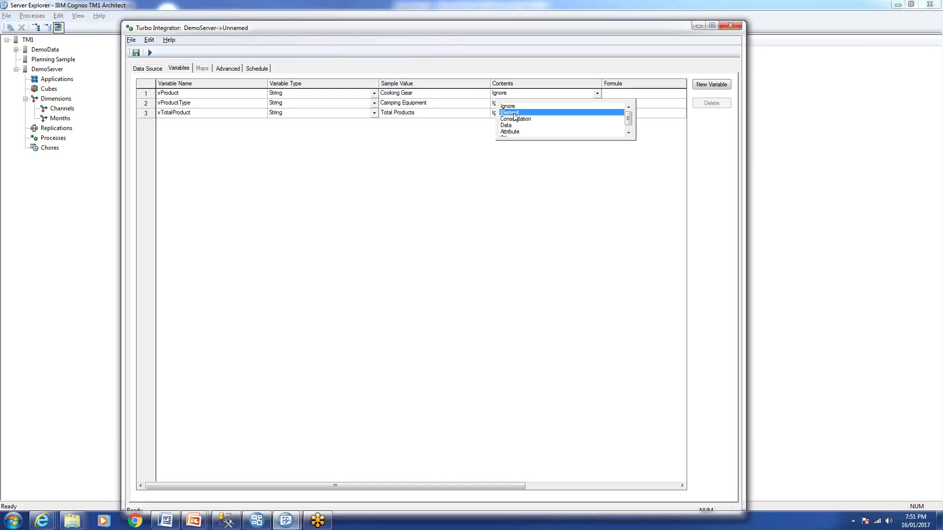
{"action": "left_click", "coordinate": [514, 113]}
{"action": "left_click", "coordinate": [597, 103]}
{"action": "left_click", "coordinate": [597, 103]}
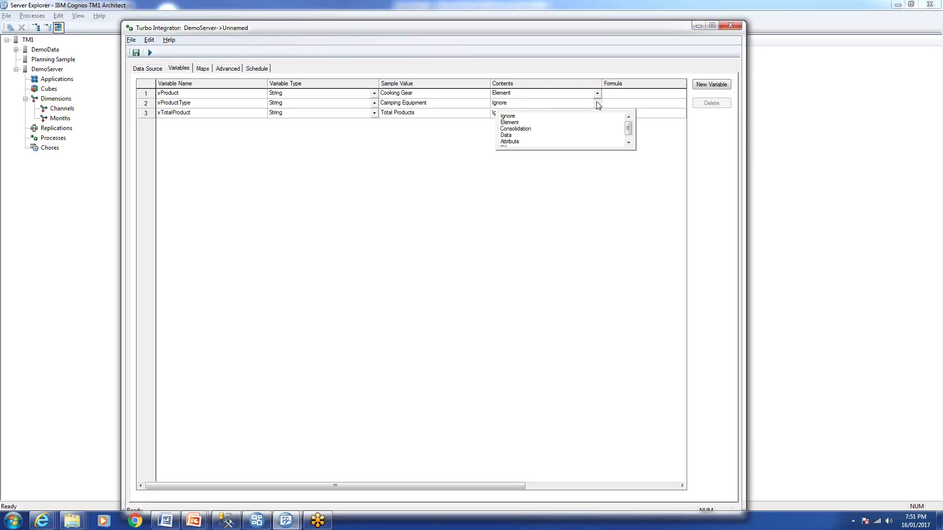
{"action": "left_click", "coordinate": [513, 128]}
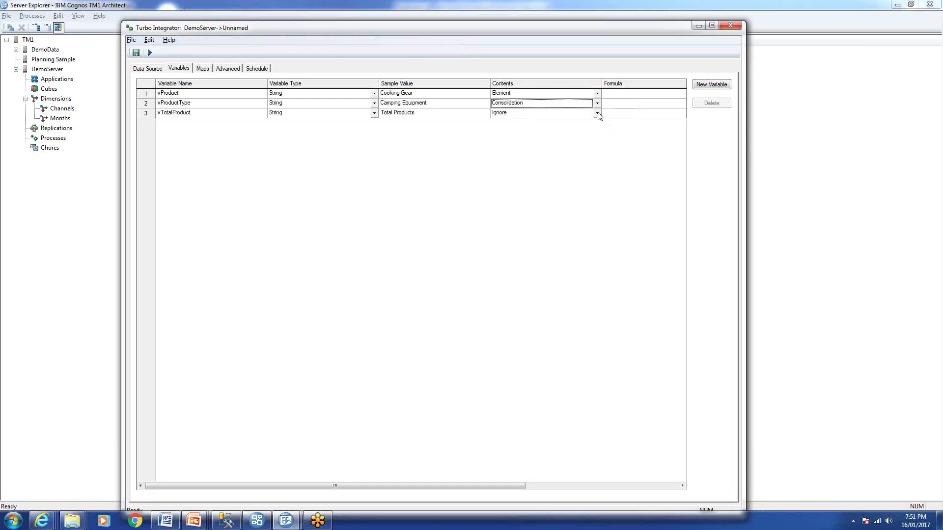
{"action": "left_click", "coordinate": [596, 114]}
{"action": "left_click", "coordinate": [516, 139]}
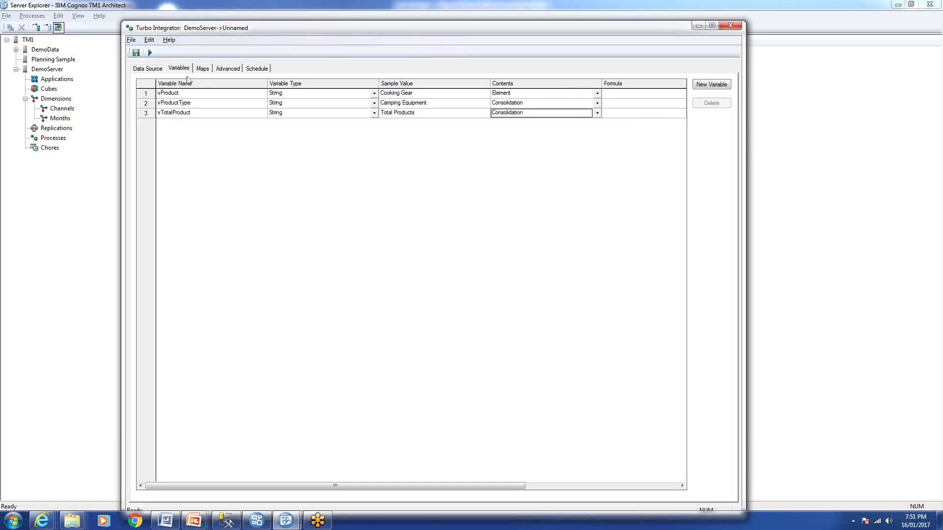
{"action": "left_click", "coordinate": [202, 69]}
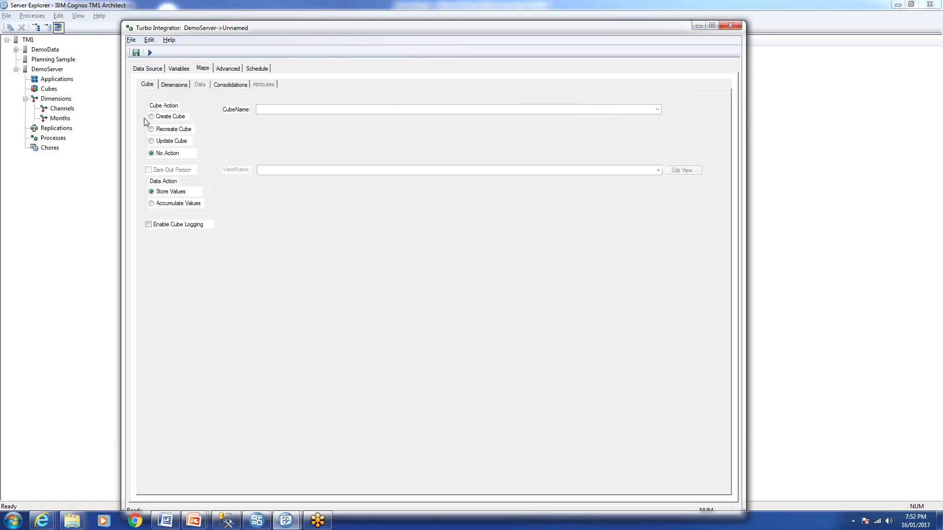
{"action": "left_click", "coordinate": [172, 87]}
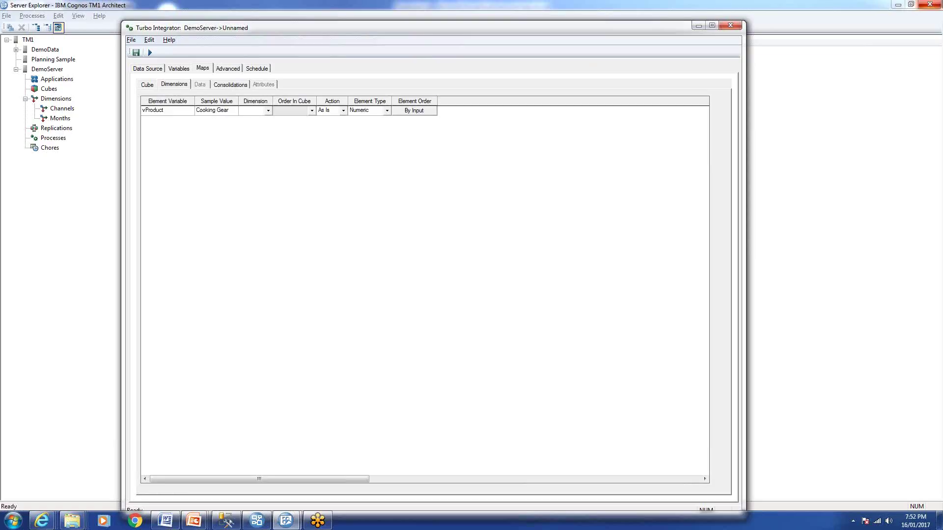
- Map vProduct to a new Product dimension with automatic By Hierarchy ordering, then view Consolidations
{"action": "type", "text": "Product"}
{"action": "key", "text": "Return"}
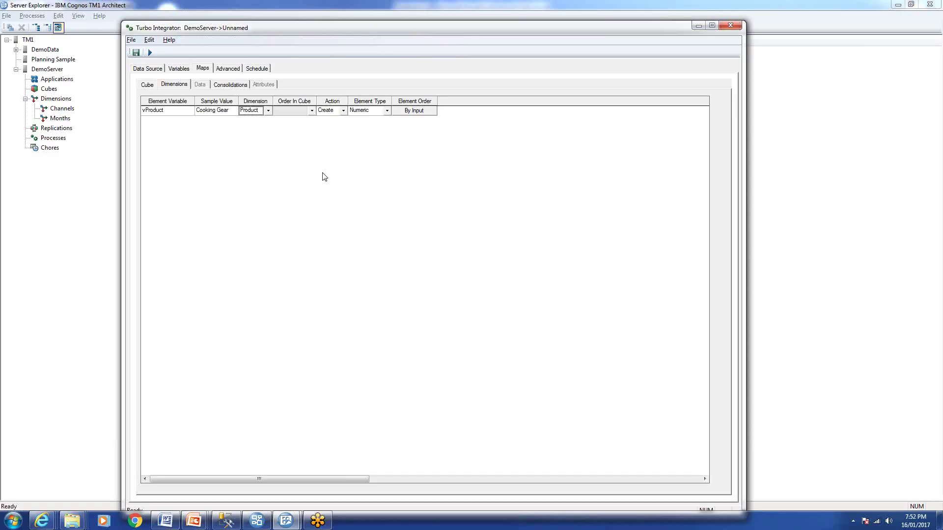
{"action": "left_click", "coordinate": [414, 110]}
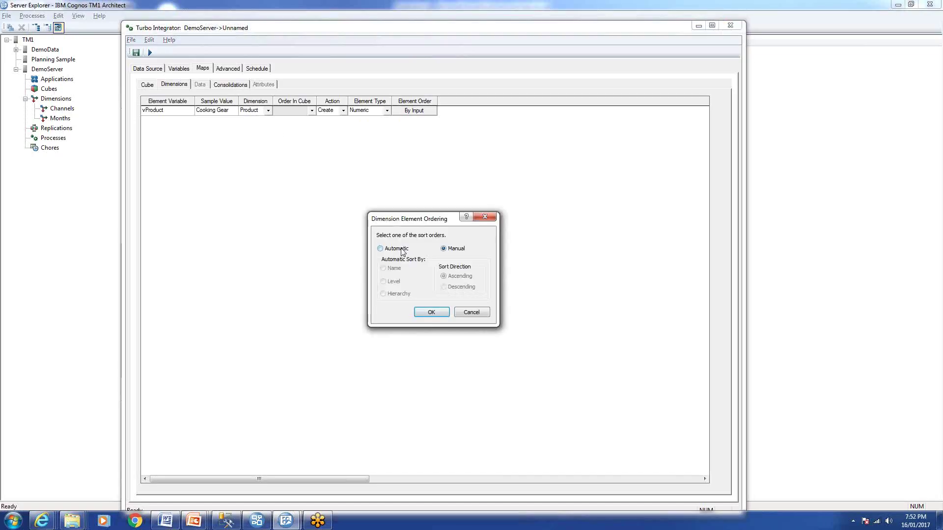
{"action": "left_click", "coordinate": [397, 248]}
{"action": "left_click", "coordinate": [383, 293]}
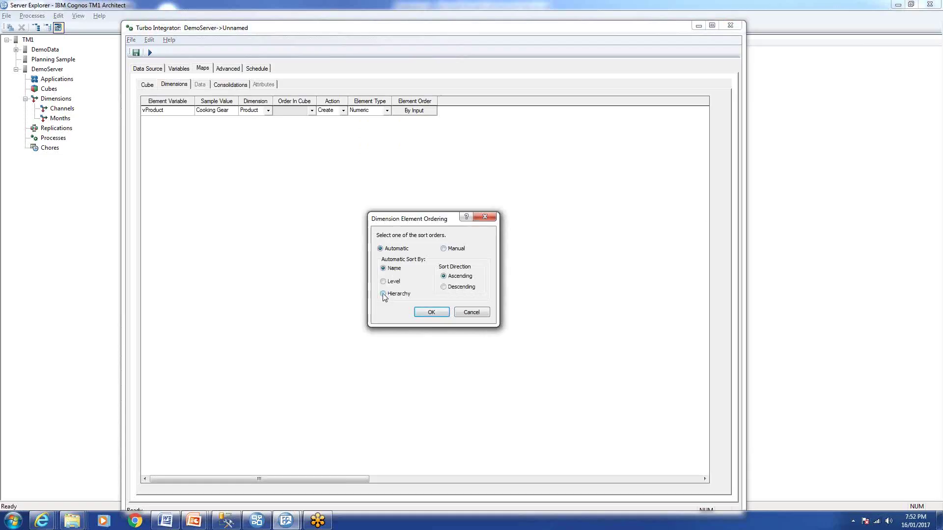
{"action": "left_click", "coordinate": [431, 315]}
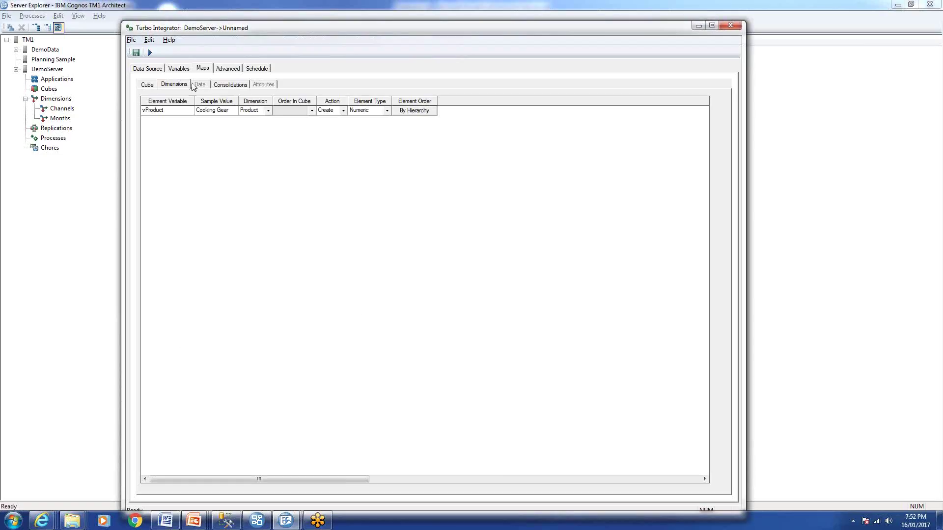
{"action": "left_click", "coordinate": [229, 88]}
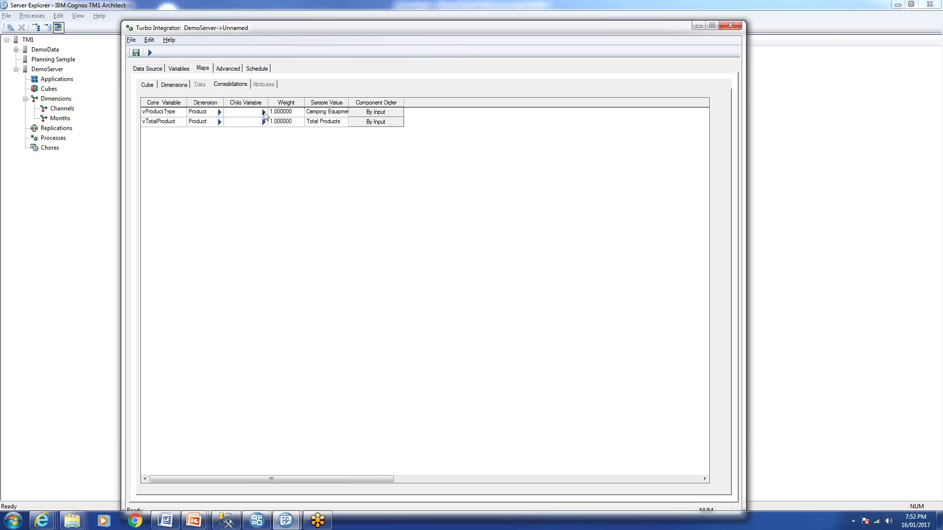
- Make vProduct the child of vProductType and vProductType the child of vTotalProduct
{"action": "left_click", "coordinate": [264, 112]}
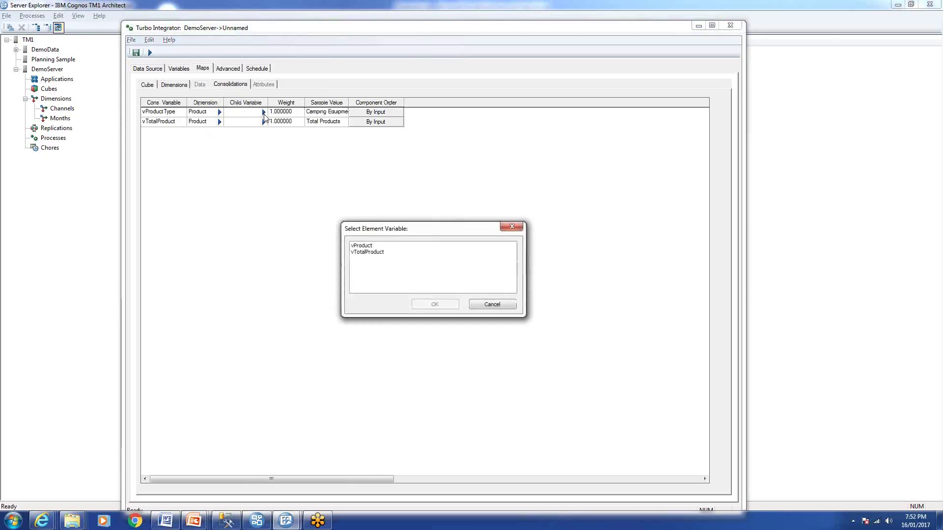
{"action": "left_click", "coordinate": [363, 247]}
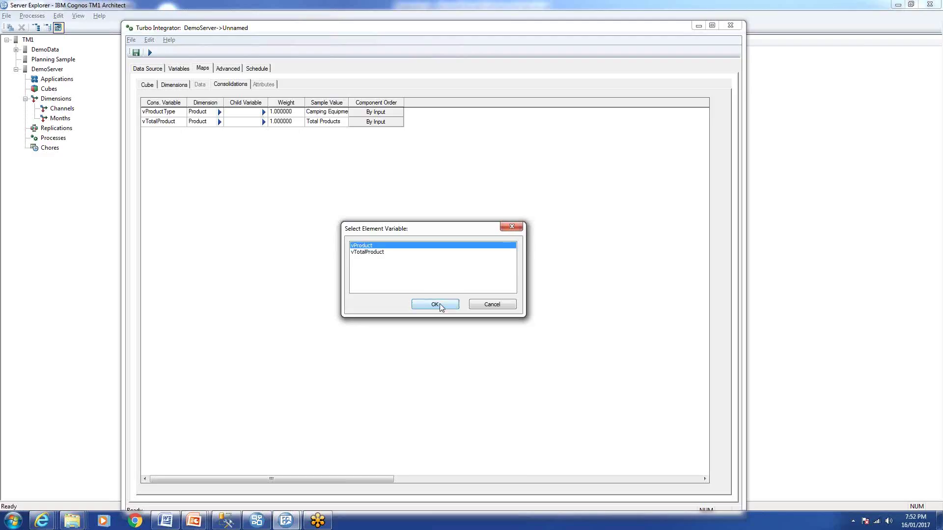
{"action": "left_click", "coordinate": [435, 305]}
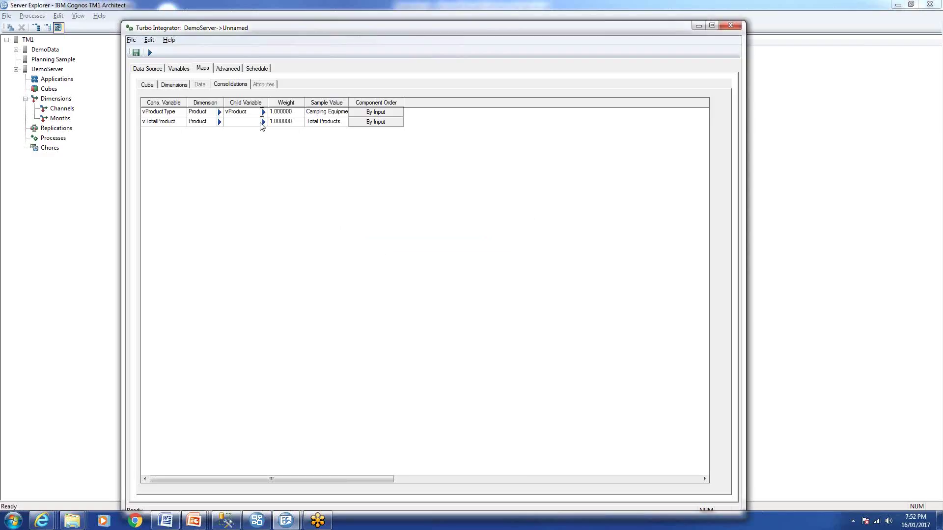
{"action": "left_click", "coordinate": [263, 122]}
{"action": "left_click", "coordinate": [367, 252]}
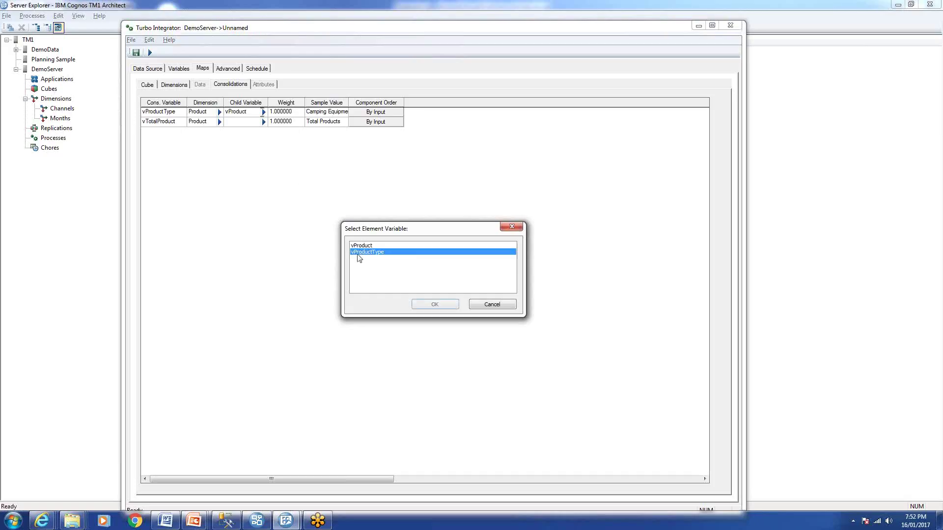
{"action": "left_click", "coordinate": [435, 305]}
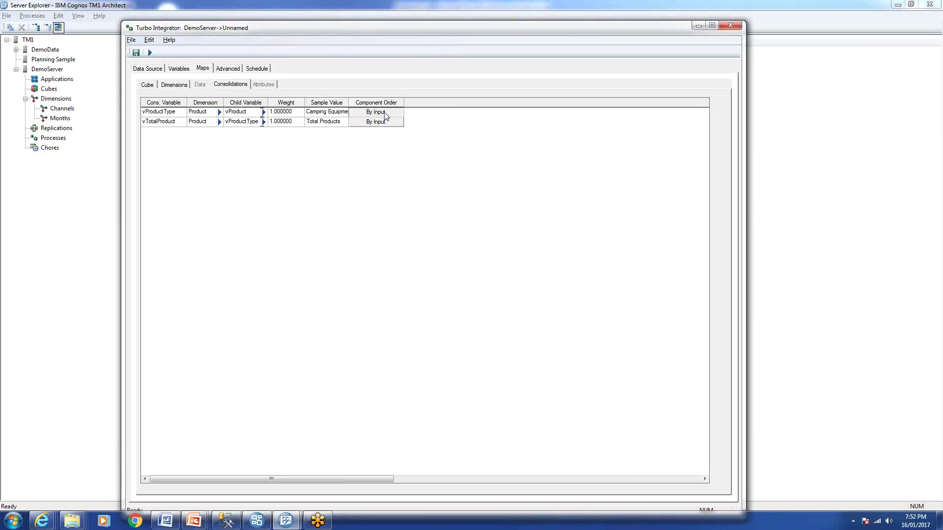
- Set vProductType's component order to Automatic by Name
{"action": "left_click", "coordinate": [375, 122]}
{"action": "left_click", "coordinate": [419, 235]}
{"action": "left_click", "coordinate": [469, 298]}
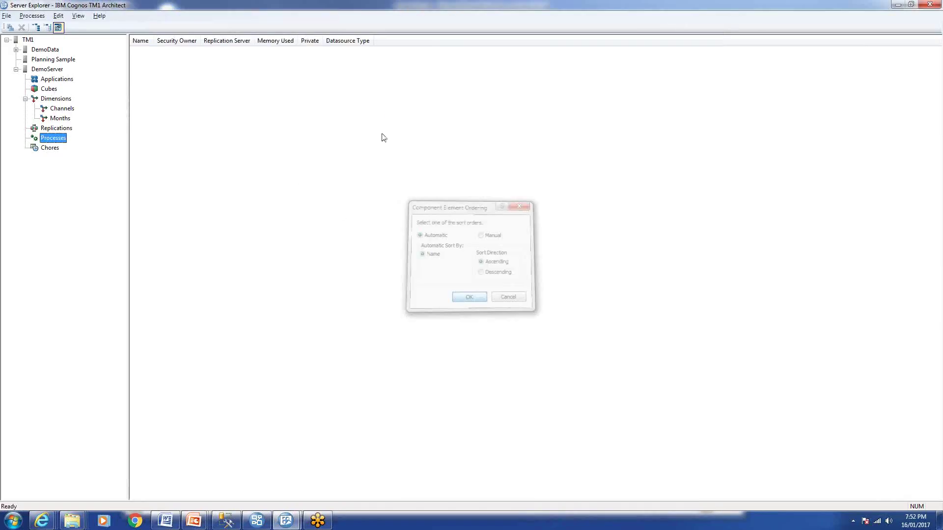
{"action": "left_click", "coordinate": [287, 522]}
{"action": "left_click", "coordinate": [348, 448]}
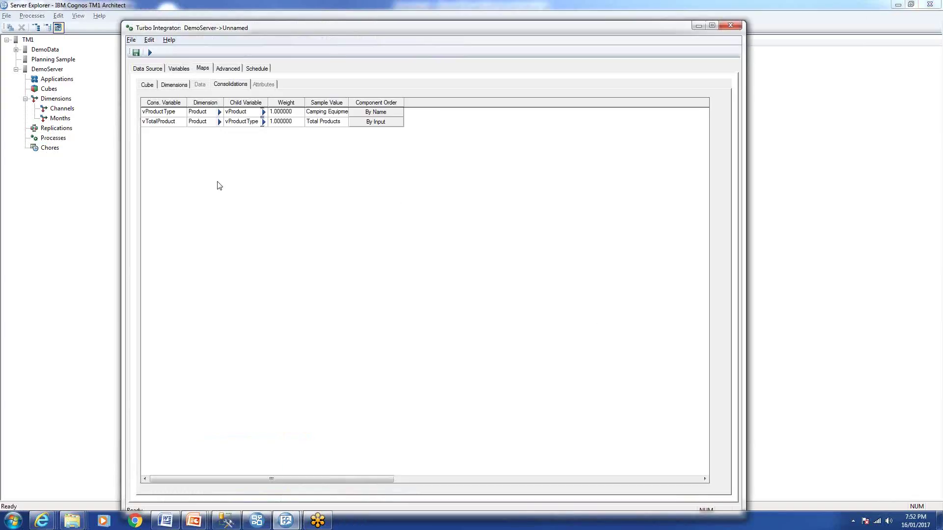
- Set vTotalProduct's component order to Automatic by Name as well
{"action": "left_click", "coordinate": [263, 121]}
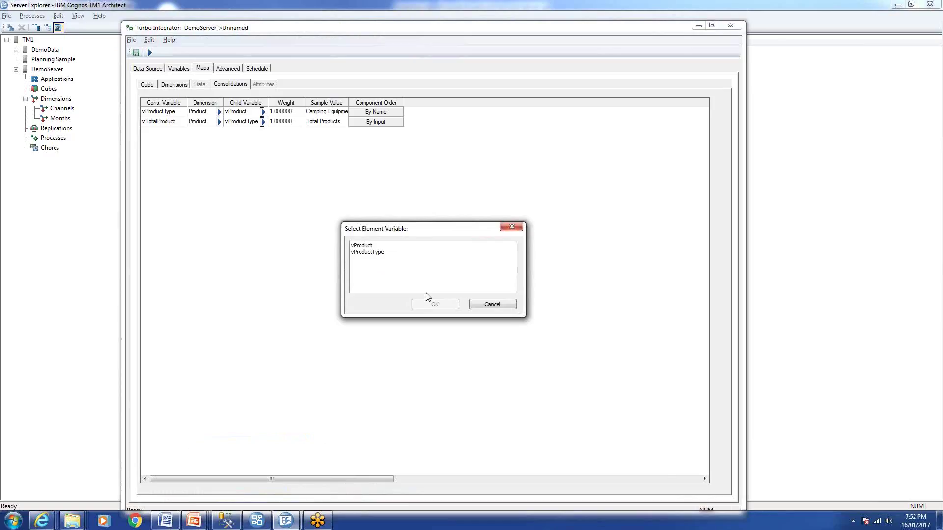
{"action": "left_click", "coordinate": [475, 305]}
{"action": "left_click", "coordinate": [369, 123]}
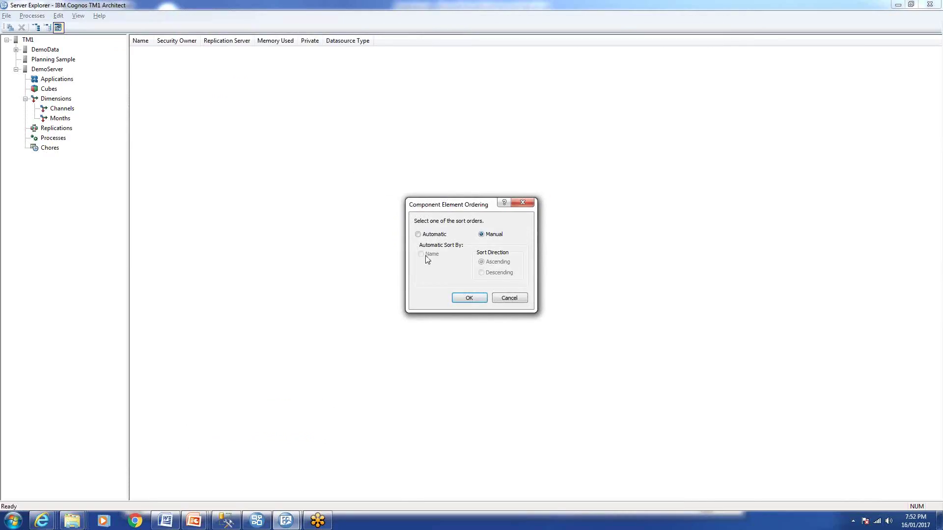
{"action": "left_click", "coordinate": [418, 234]}
{"action": "left_click", "coordinate": [465, 296]}
{"action": "left_click", "coordinate": [287, 520]}
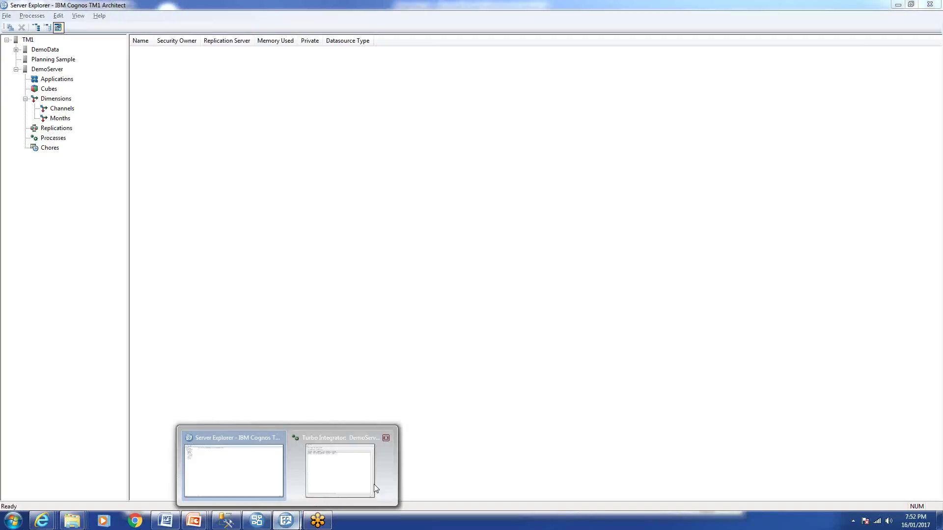
{"action": "left_click", "coordinate": [344, 490]}
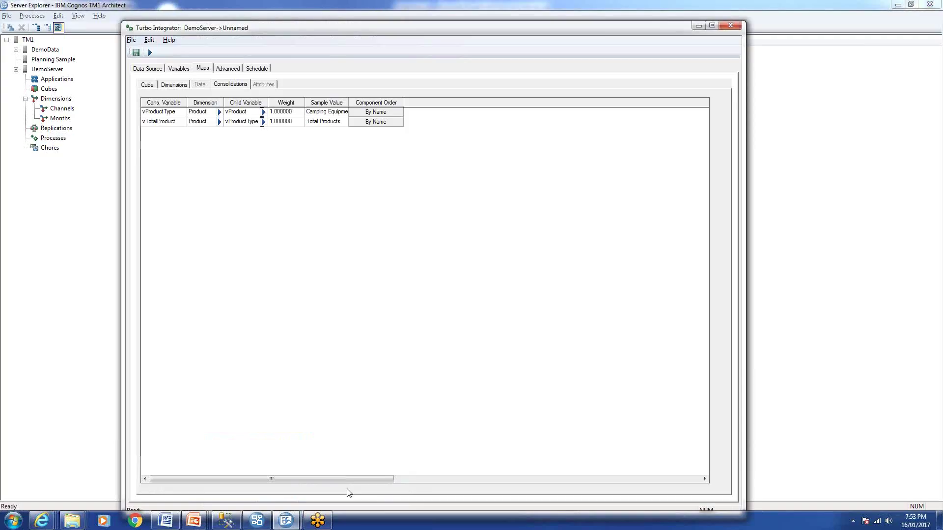
{"action": "left_click", "coordinate": [228, 69]}
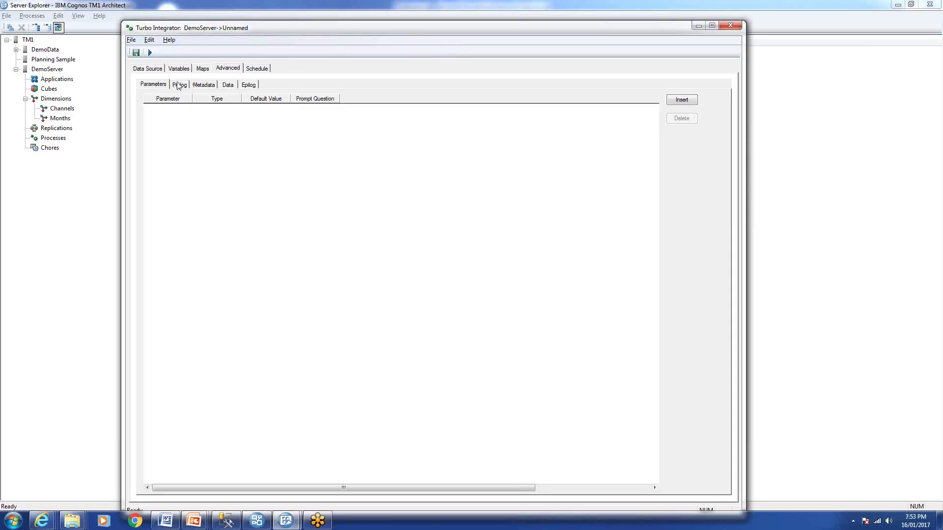
- Review the generated Parameters, Prolog, Metadata, Data and Epilog scripts, ending on the Schedule page
{"action": "left_click", "coordinate": [180, 85]}
{"action": "left_click", "coordinate": [211, 87]}
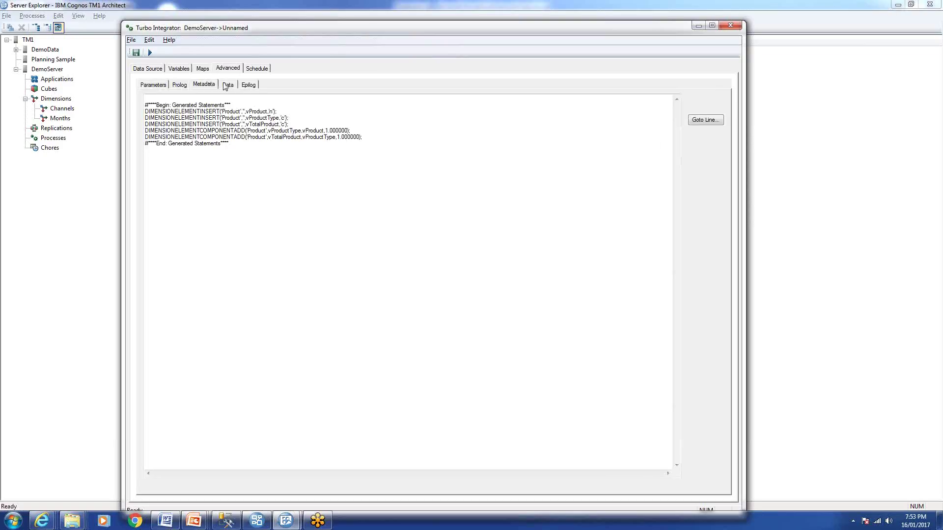
{"action": "left_click", "coordinate": [228, 86]}
{"action": "left_click", "coordinate": [153, 85]}
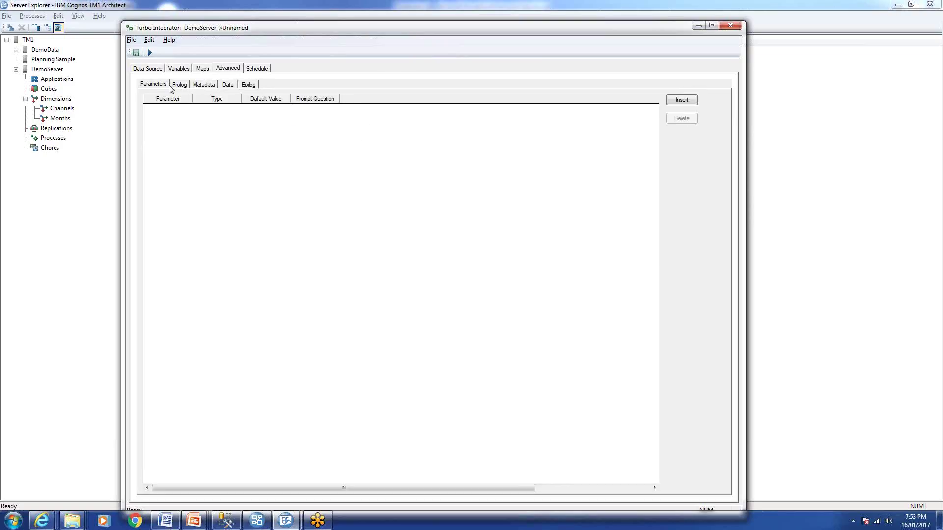
{"action": "left_click", "coordinate": [179, 85]}
{"action": "left_click", "coordinate": [204, 85]}
{"action": "left_click", "coordinate": [227, 85]}
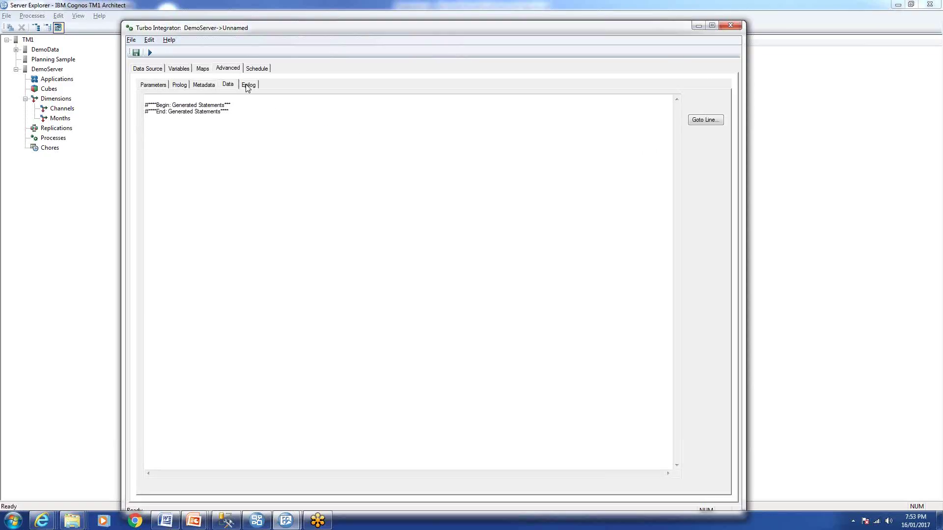
{"action": "left_click", "coordinate": [153, 85]}
{"action": "left_click", "coordinate": [179, 85]}
{"action": "left_click", "coordinate": [203, 85]}
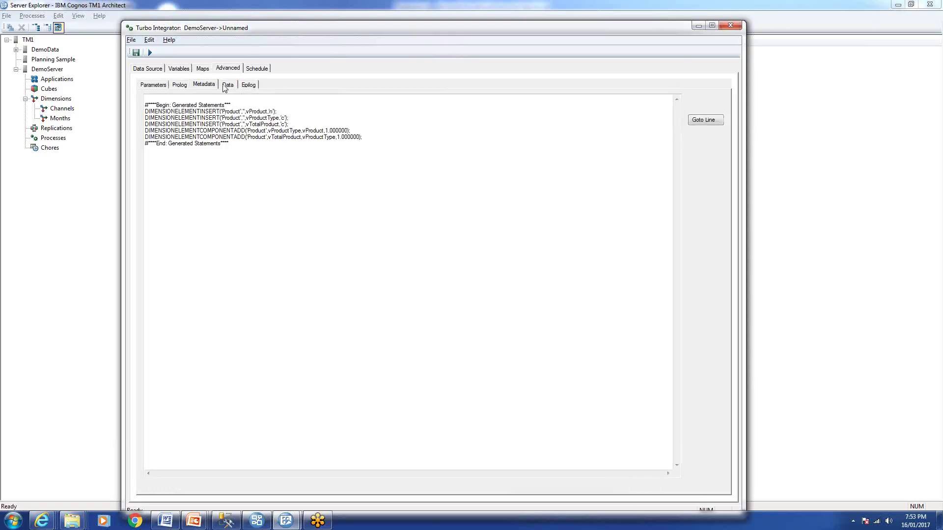
{"action": "left_click", "coordinate": [227, 85]}
{"action": "left_click", "coordinate": [249, 85]}
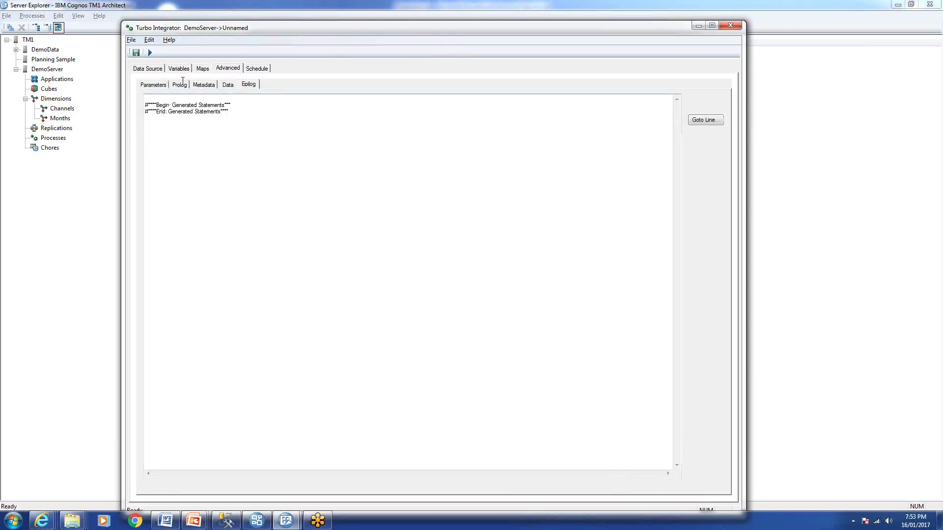
{"action": "left_click", "coordinate": [154, 85]}
{"action": "left_click", "coordinate": [180, 85]}
{"action": "left_click", "coordinate": [203, 85]}
{"action": "left_click", "coordinate": [227, 85]}
{"action": "left_click", "coordinate": [248, 85]}
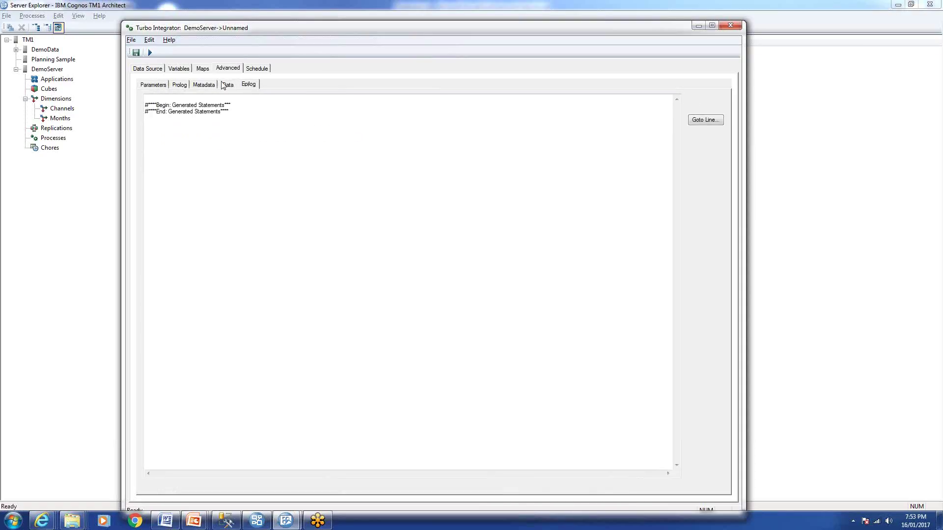
{"action": "left_click", "coordinate": [154, 85]}
{"action": "left_click", "coordinate": [180, 85]}
{"action": "left_click", "coordinate": [196, 86]}
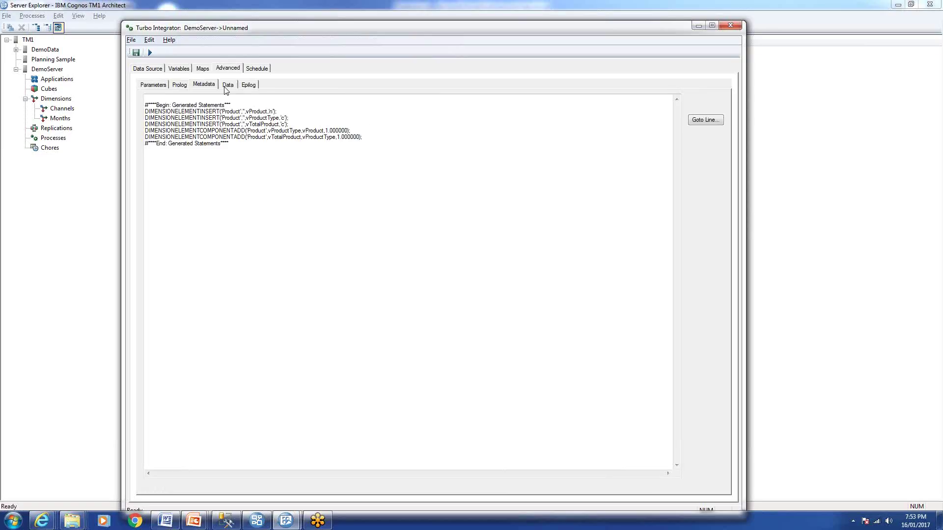
{"action": "left_click", "coordinate": [228, 85]}
{"action": "left_click", "coordinate": [248, 85]}
{"action": "left_click", "coordinate": [180, 87]}
{"action": "left_click", "coordinate": [153, 85]}
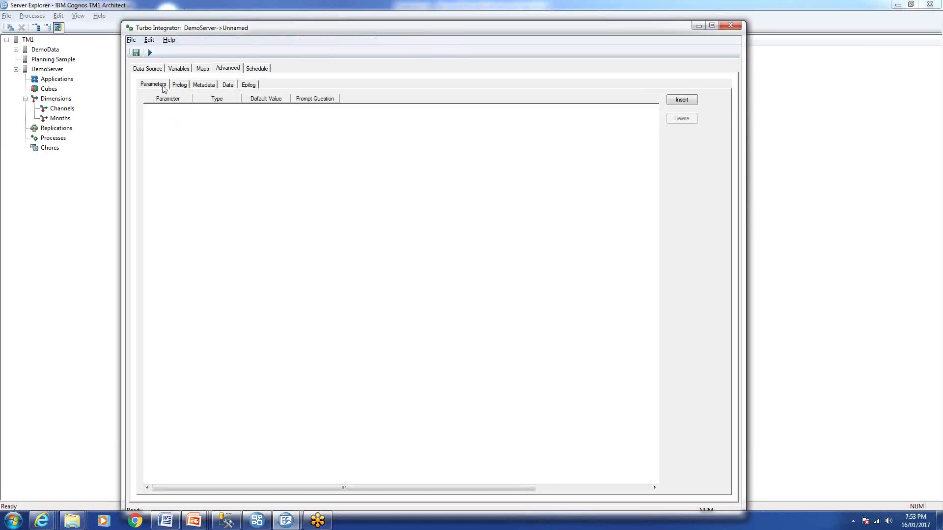
{"action": "left_click", "coordinate": [183, 86]}
{"action": "left_click", "coordinate": [203, 86]}
{"action": "left_click", "coordinate": [227, 86]}
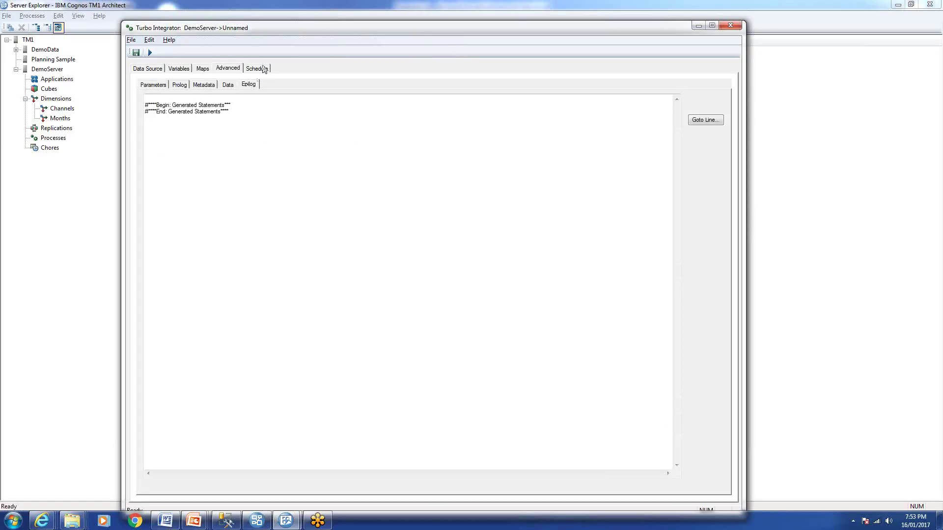
{"action": "left_click", "coordinate": [264, 69]}
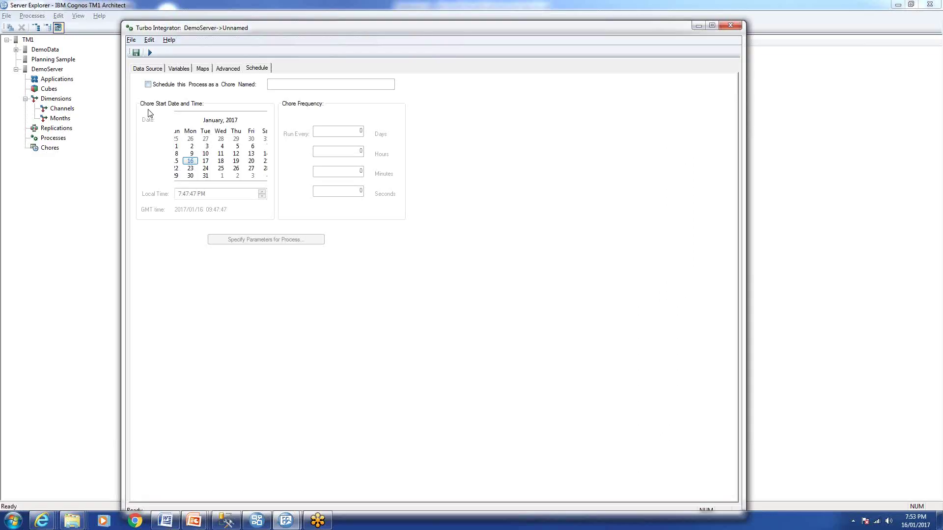
- Save the new process as CreateProductCSV
{"action": "left_click", "coordinate": [136, 53]}
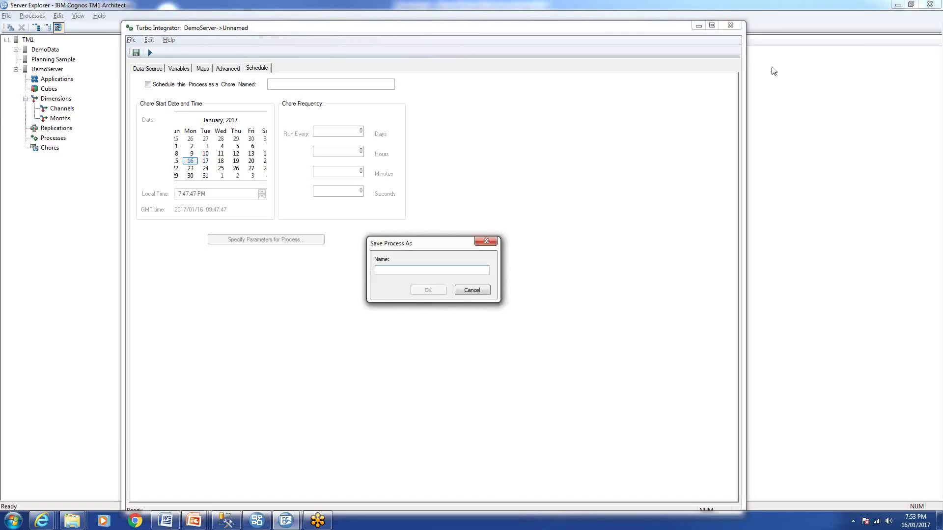
{"action": "type", "text": "Creare"}
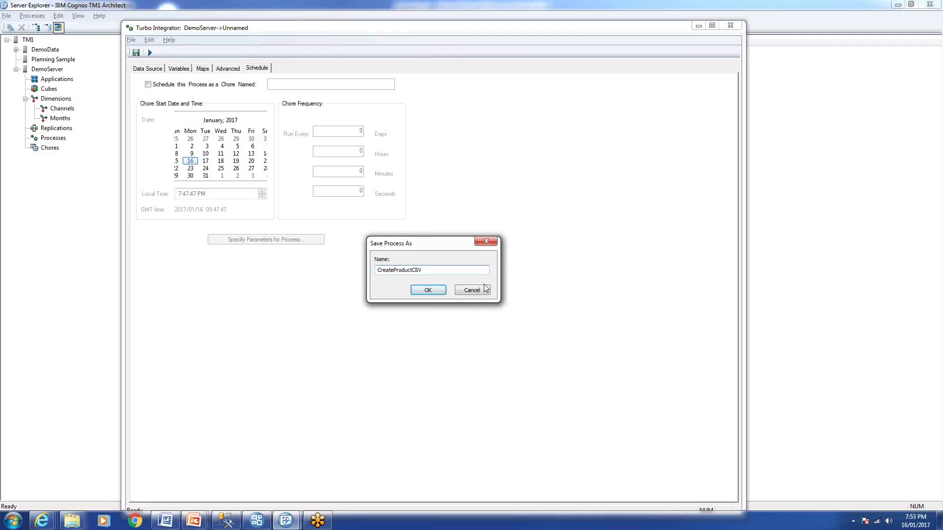
{"action": "left_click", "coordinate": [433, 292]}
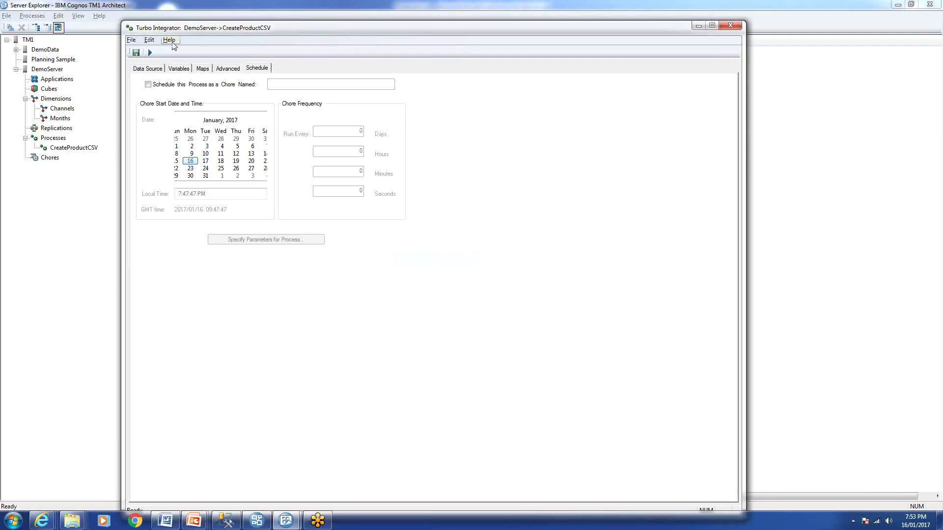
- Run the process, acknowledge the completion message, and close the Turbo Integrator editor
{"action": "left_click", "coordinate": [150, 52]}
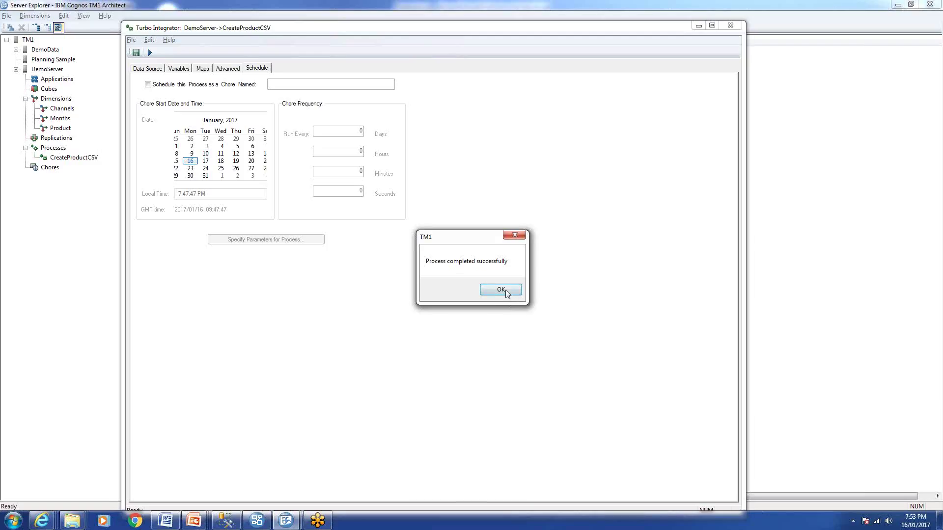
{"action": "left_click", "coordinate": [507, 290]}
{"action": "left_click", "coordinate": [149, 52]}
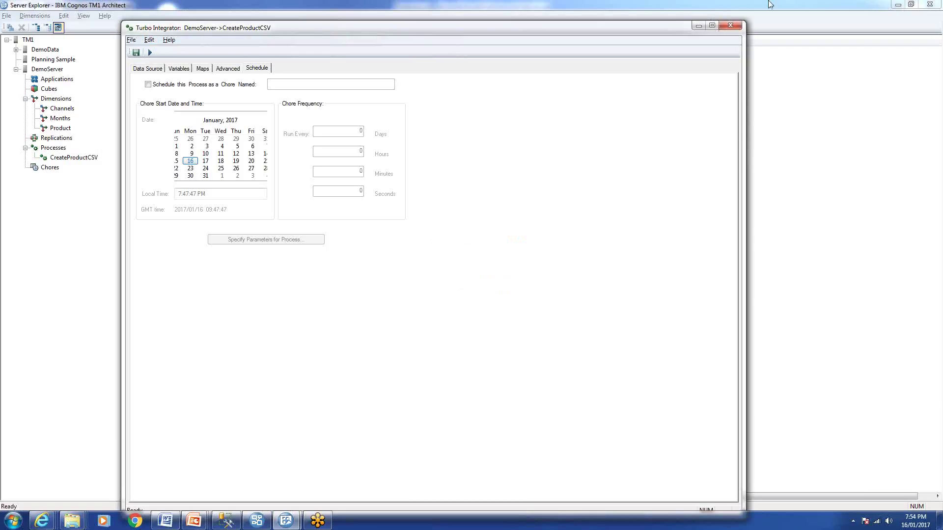
{"action": "left_click", "coordinate": [730, 25]}
- Inspect the new Product dimension's Total Products elements in the Server Explorer
{"action": "left_click", "coordinate": [81, 158]}
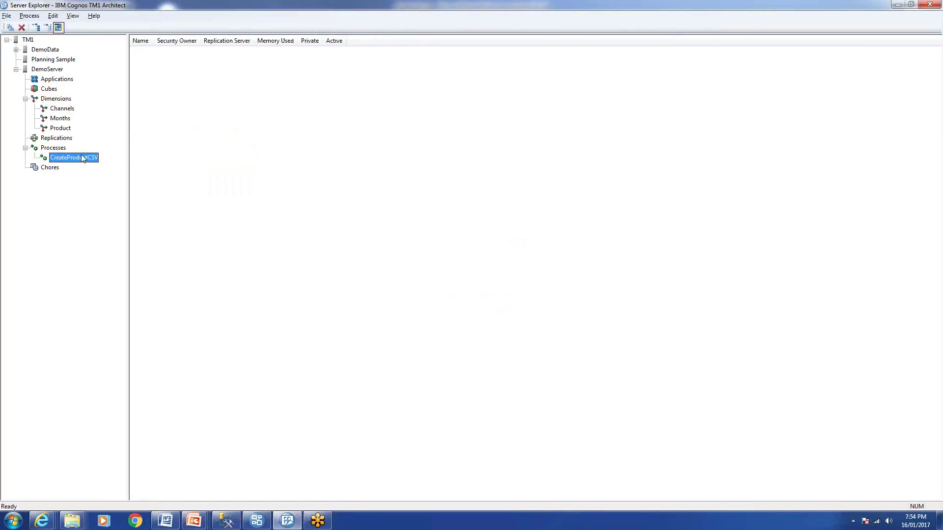
{"action": "right_click", "coordinate": [79, 161]}
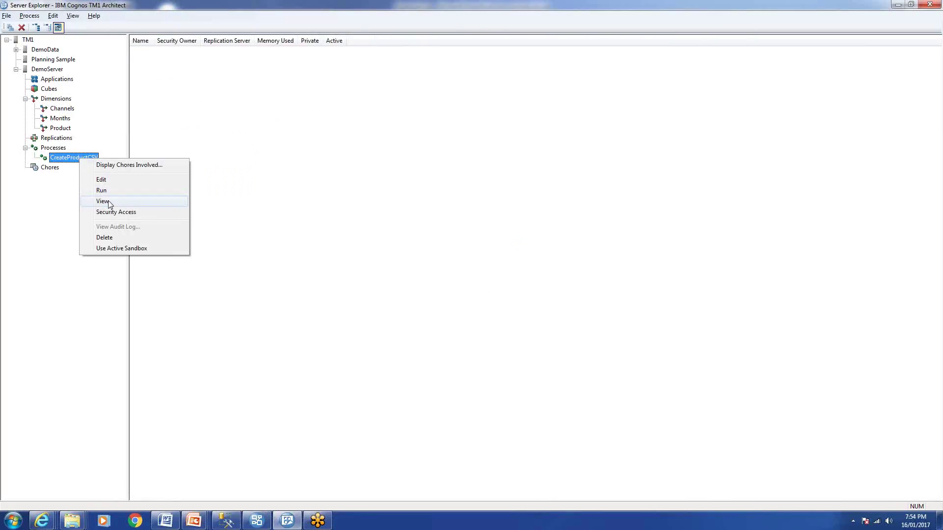
{"action": "left_click", "coordinate": [295, 176]}
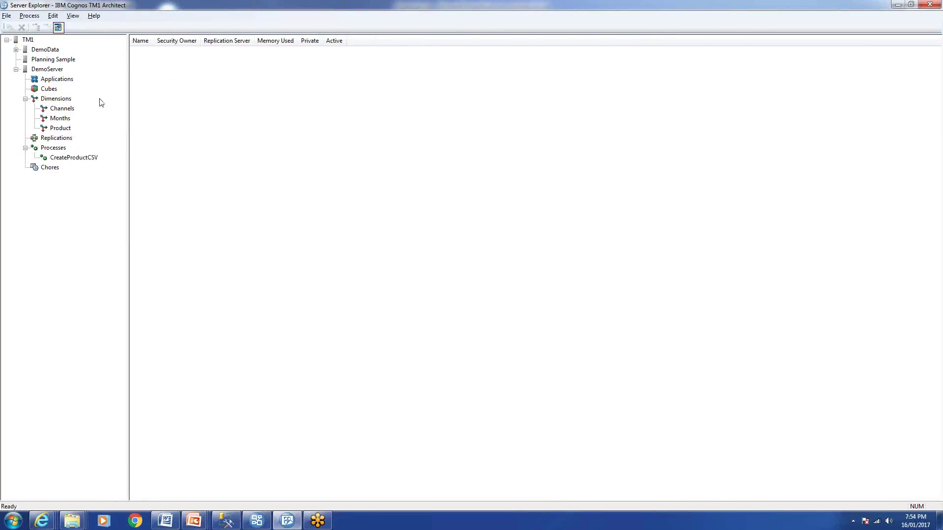
{"action": "left_click", "coordinate": [68, 128]}
{"action": "double_click", "coordinate": [65, 130]}
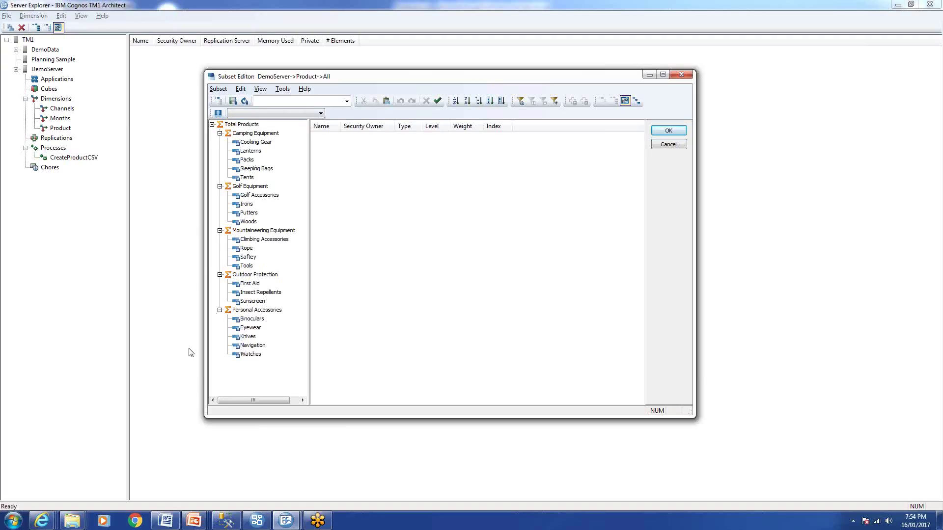
{"action": "left_click", "coordinate": [661, 135]}
{"action": "left_click", "coordinate": [244, 168]}
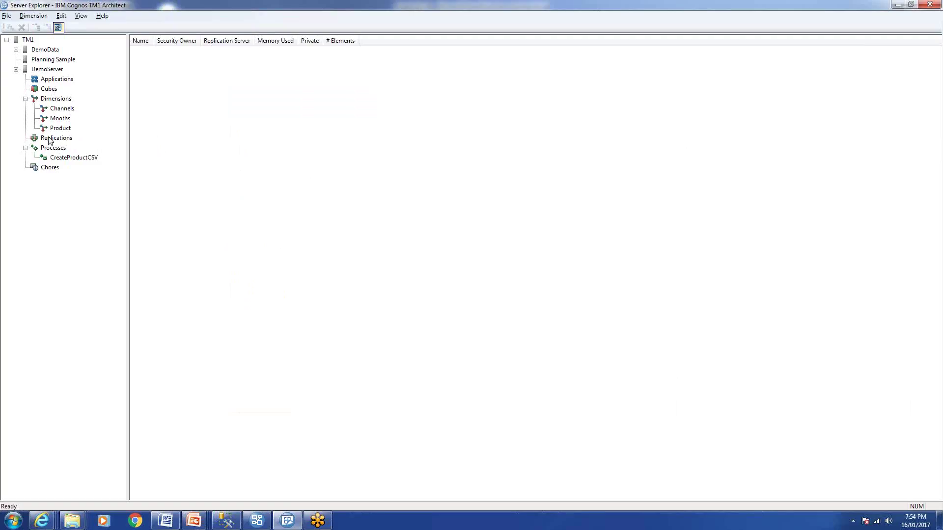
{"action": "left_click", "coordinate": [71, 110]}
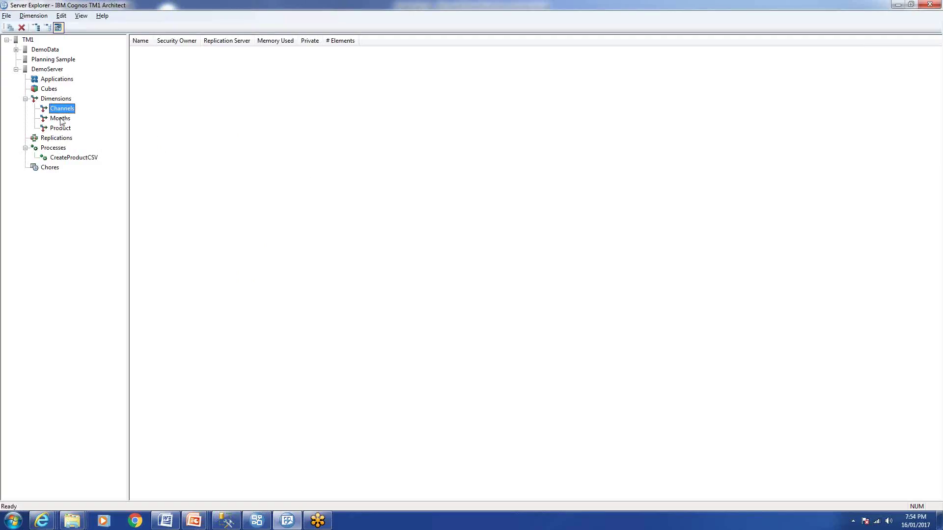
{"action": "left_click", "coordinate": [60, 120]}
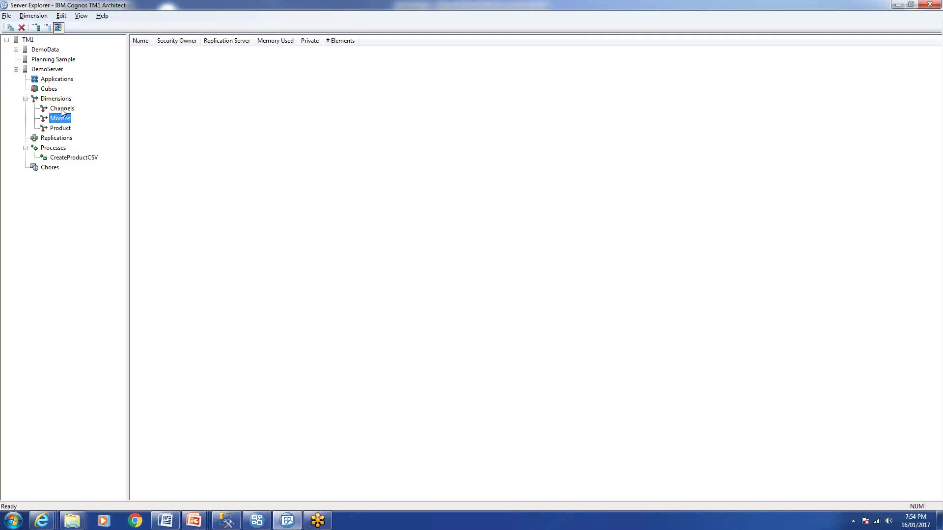
{"action": "left_click", "coordinate": [63, 111]}
{"action": "left_click", "coordinate": [57, 129]}
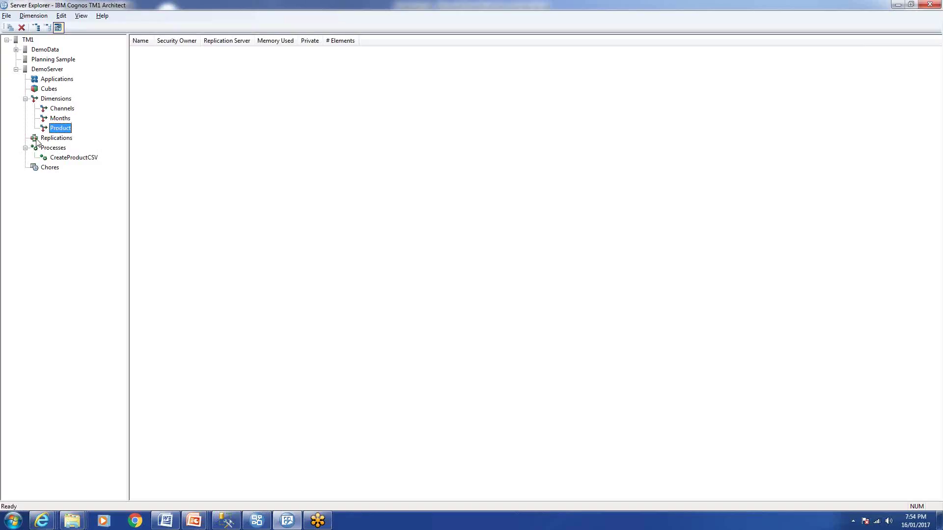
- Start the Presentation2 slide show from the first slide
{"action": "left_click", "coordinate": [194, 520]}
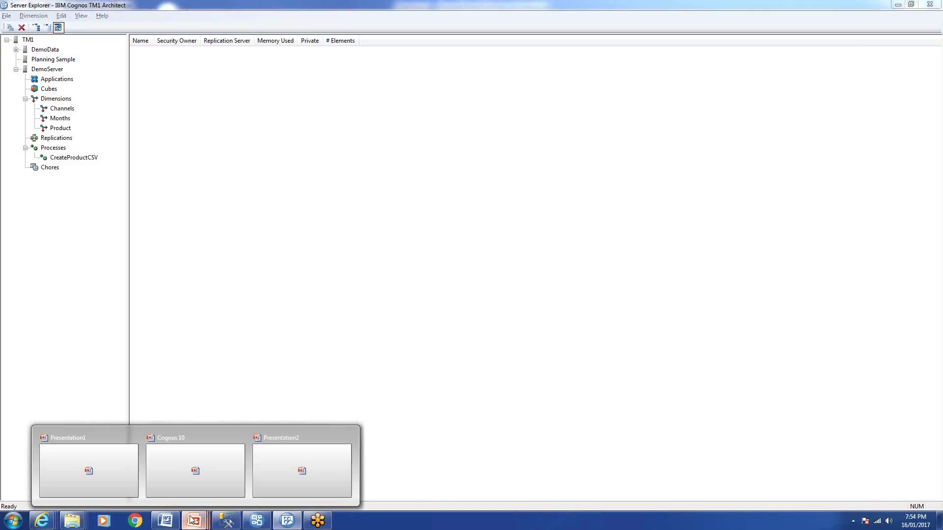
{"action": "left_click", "coordinate": [263, 470]}
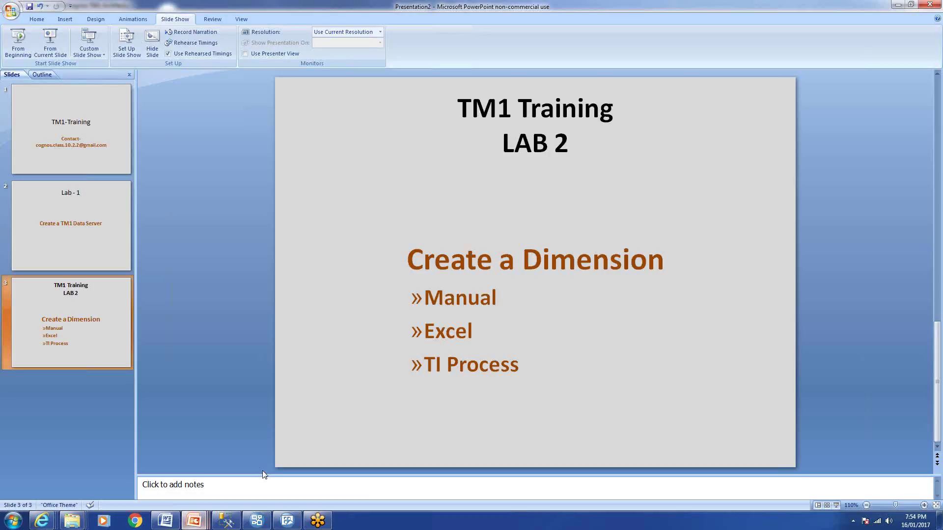
{"action": "left_click", "coordinate": [18, 41]}
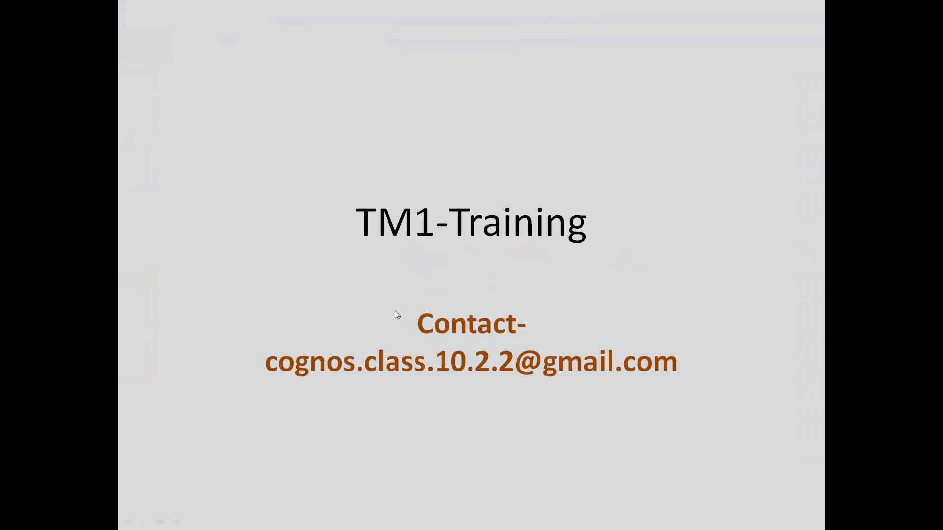